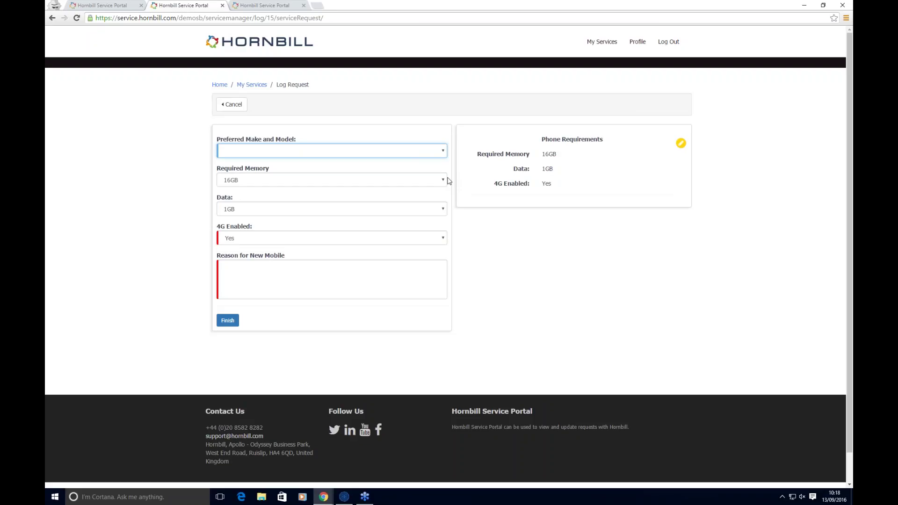
Step: Move from the News Feed to the Services catalogue, checking notifications along the way
mouse_move(328, 498)
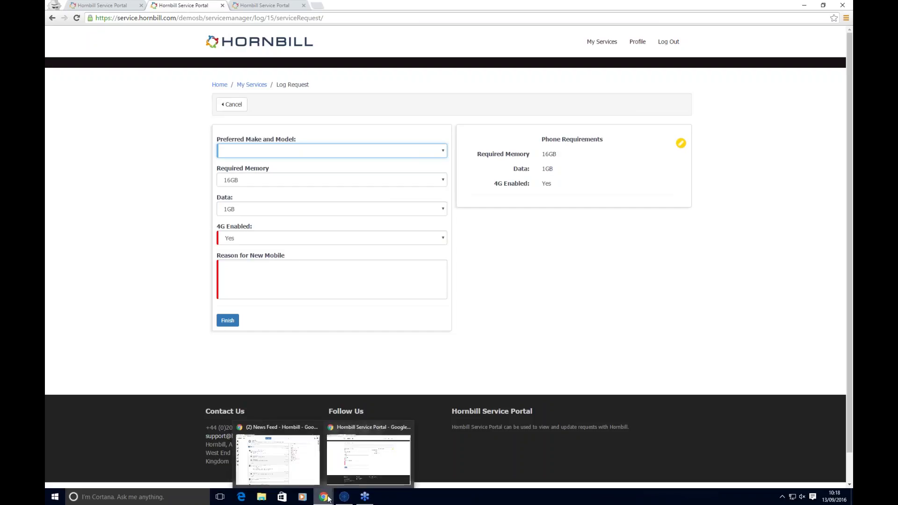
left_click(314, 478)
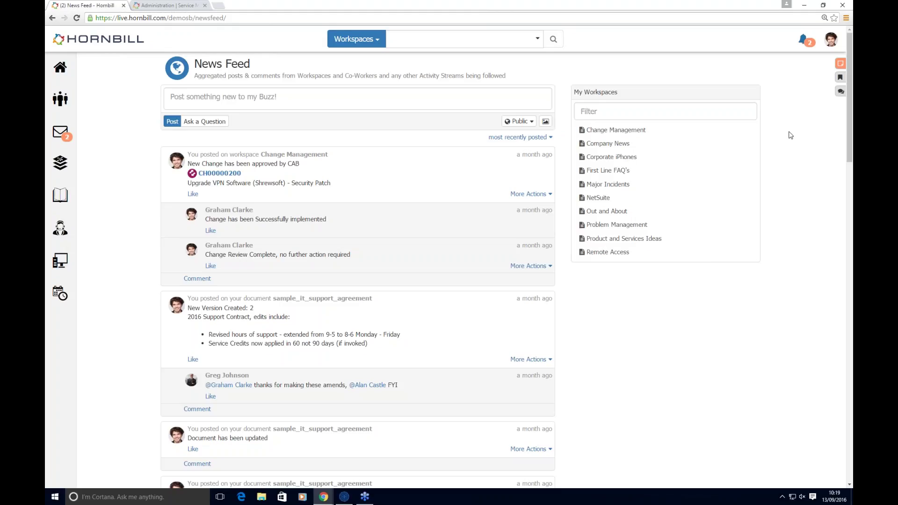
left_click(802, 40)
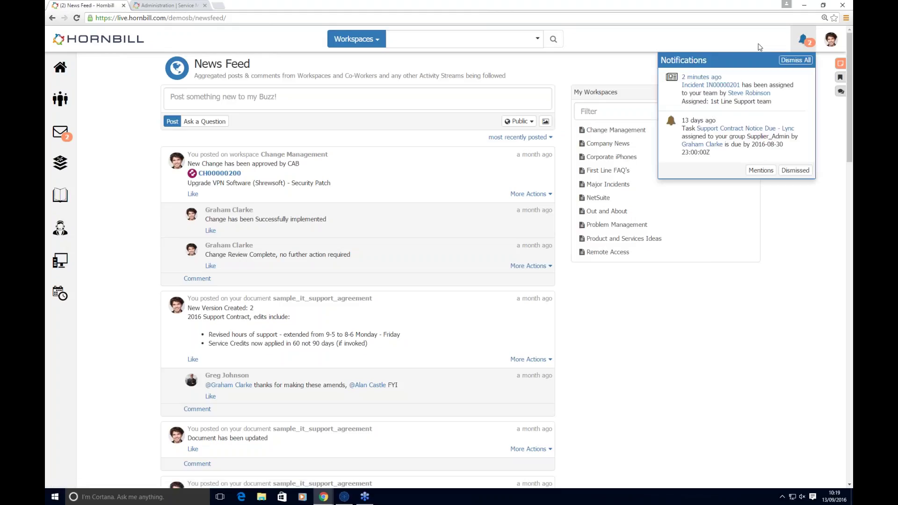
mouse_move(776, 87)
mouse_move(56, 239)
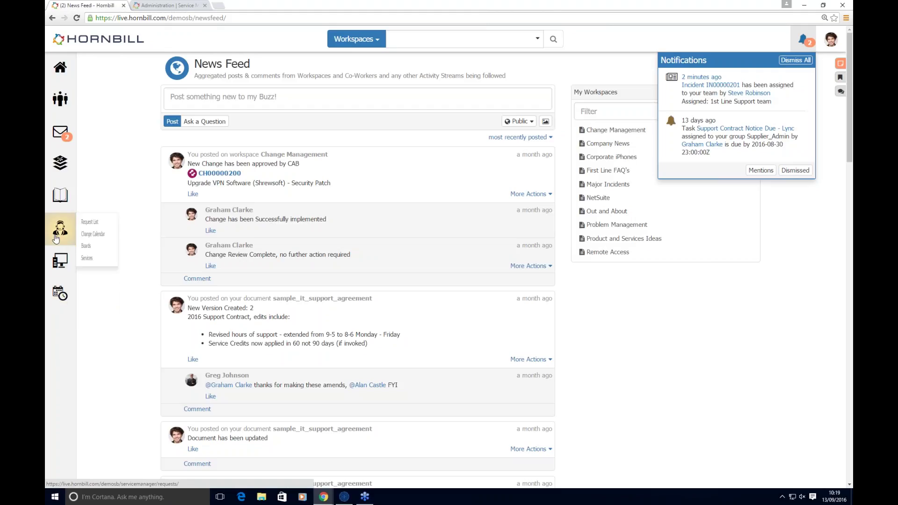
left_click(92, 259)
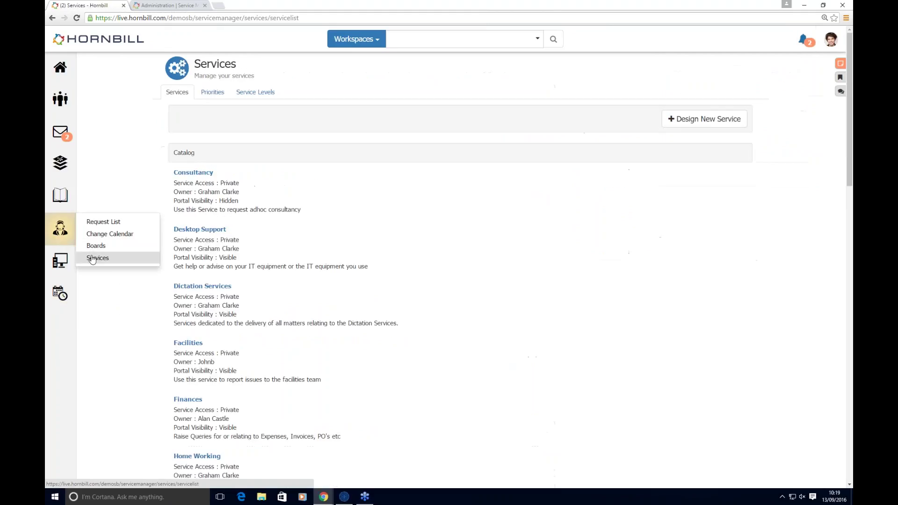
Step: Open the Home Working service and review its subscriber type choices without adding any
scroll(122, 311, "down", 3)
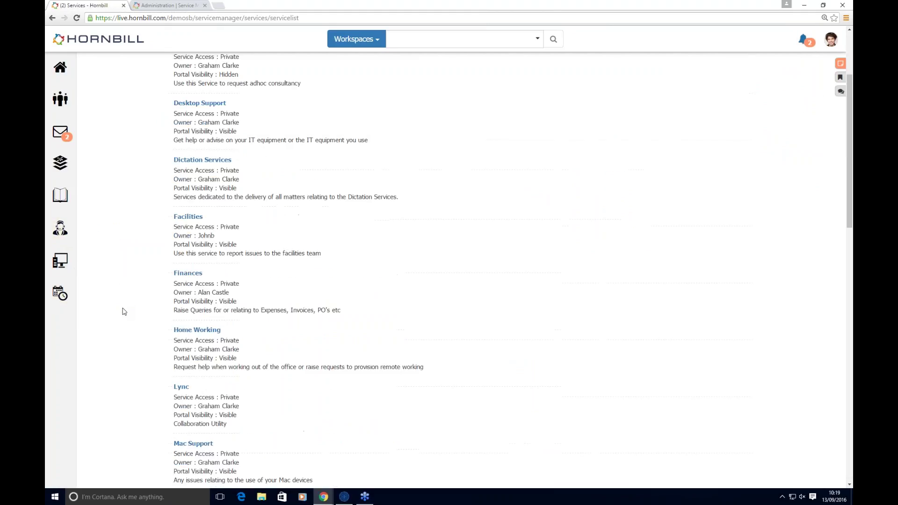
left_click(183, 330)
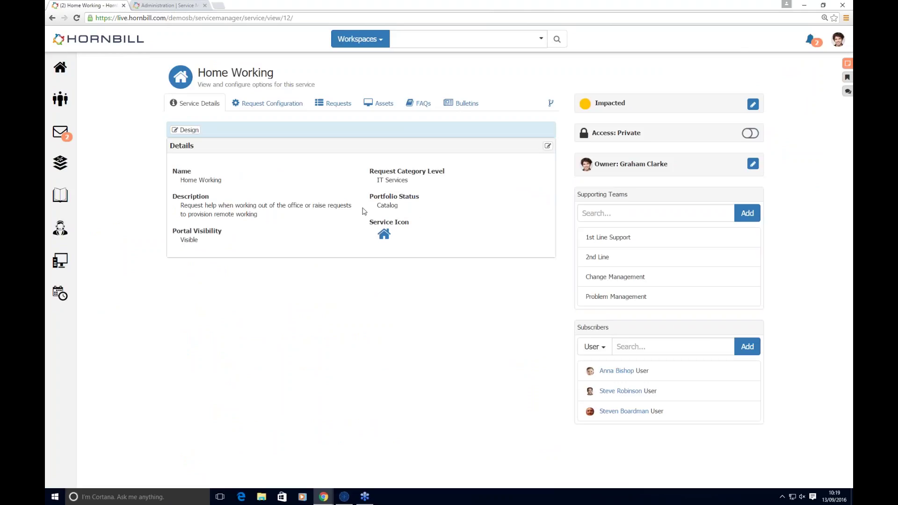
left_click(606, 354)
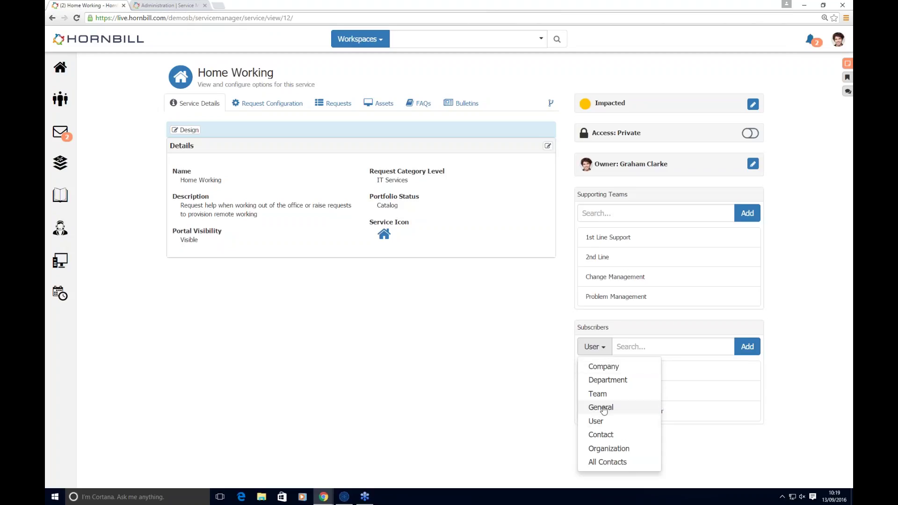
left_click(692, 322)
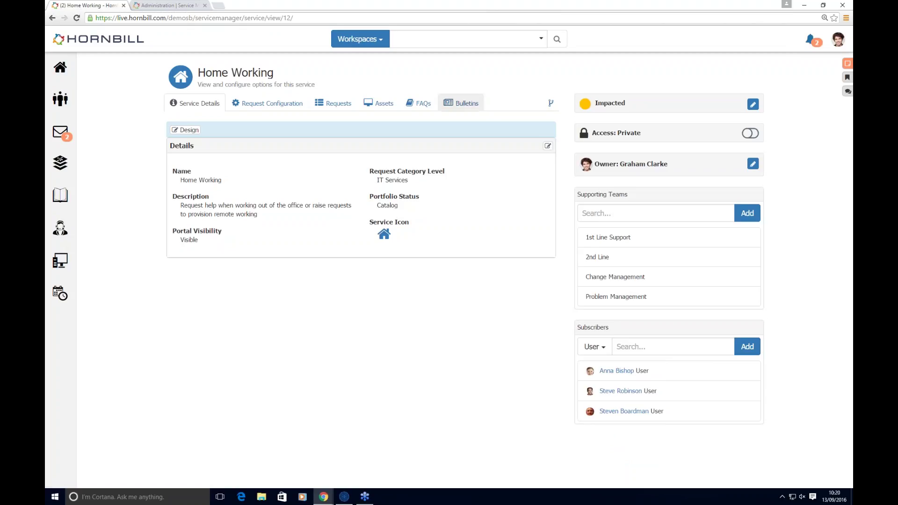
Step: Browse Home Working's Bulletins, FAQs and Service Request configuration, then view its linked Assets
left_click(460, 103)
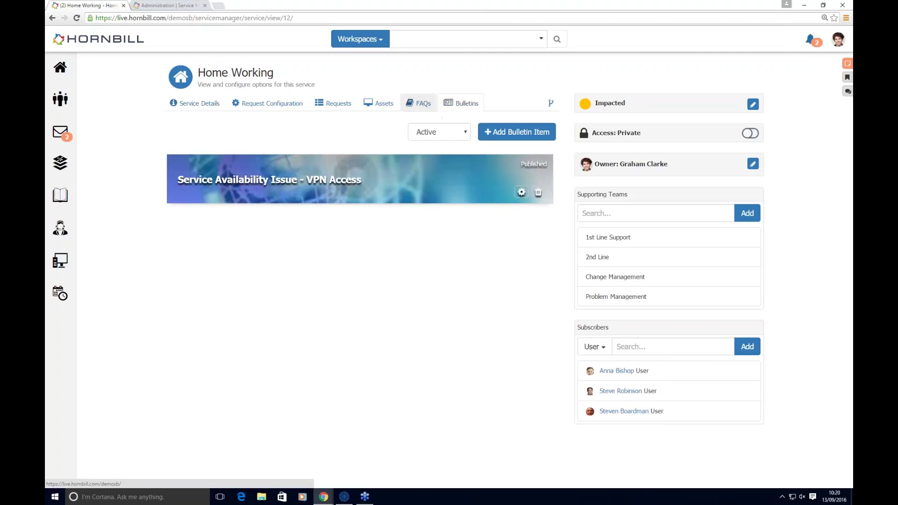
left_click(416, 105)
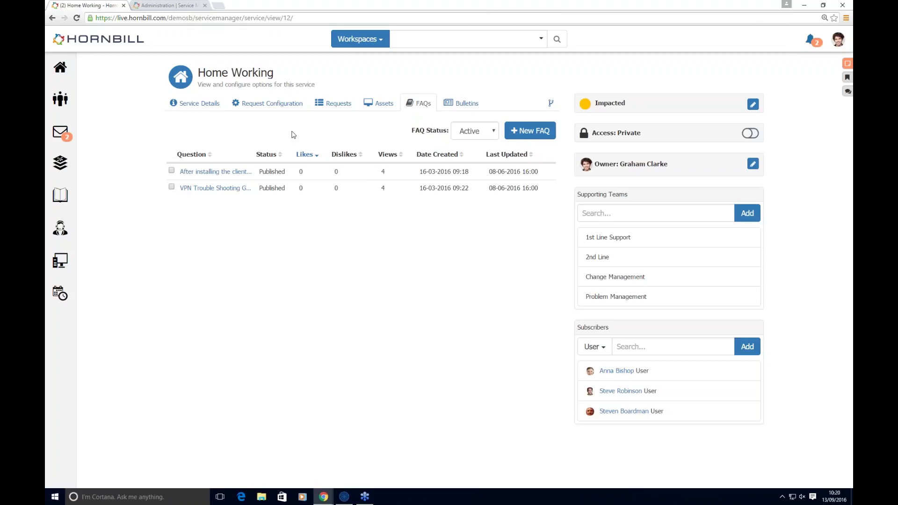
left_click(245, 111)
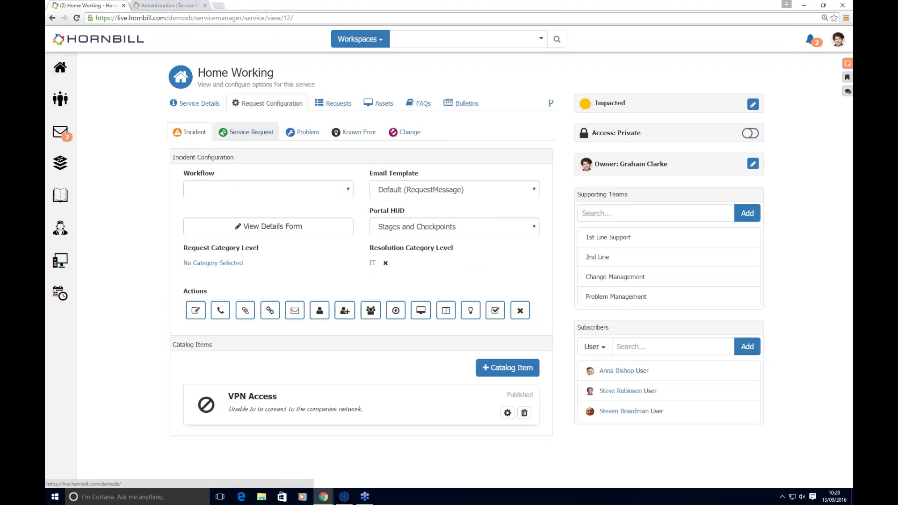
left_click(250, 132)
scroll(301, 438, "down", 1)
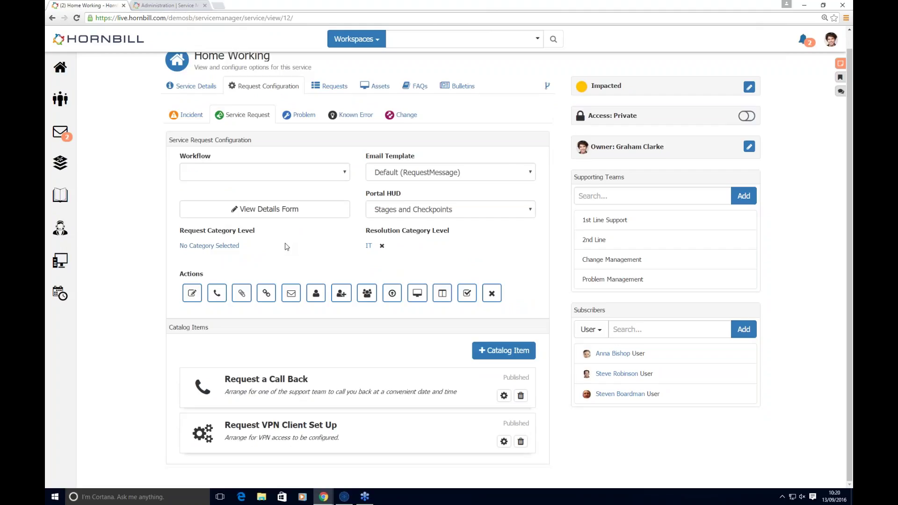
left_click(375, 86)
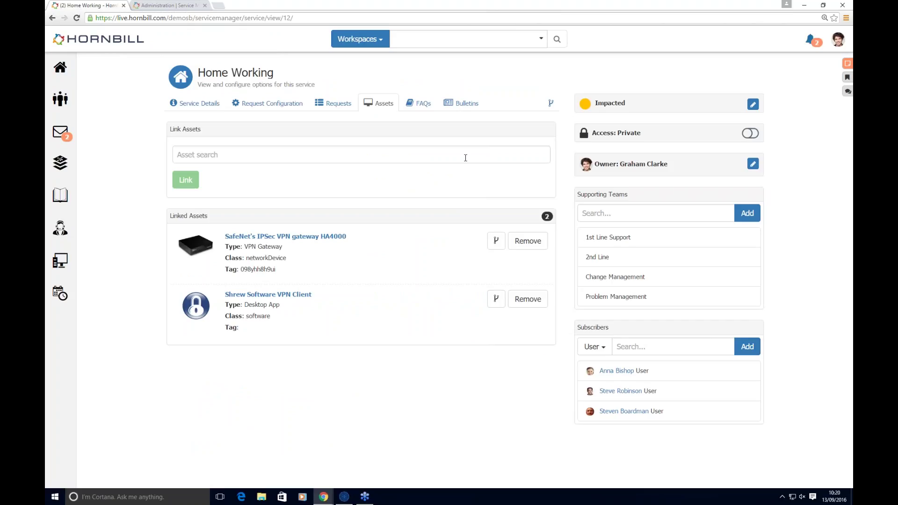
left_click(551, 104)
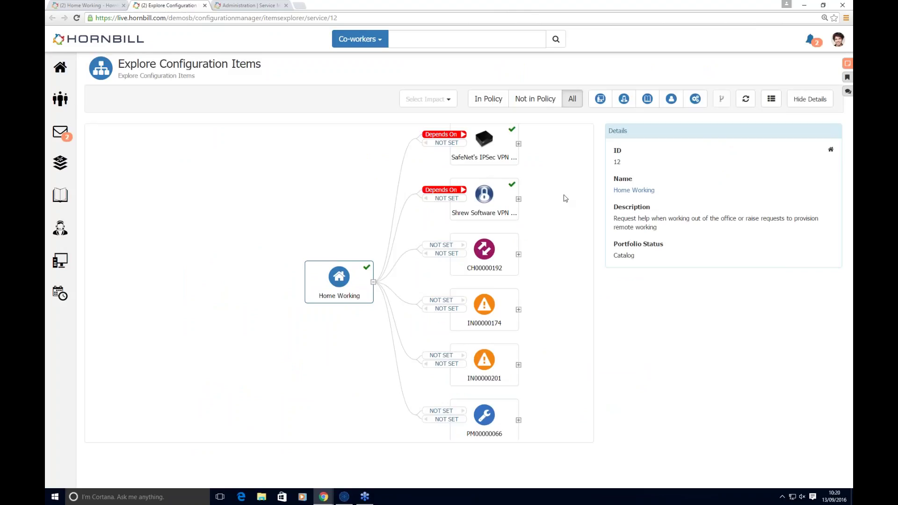
left_click(622, 99)
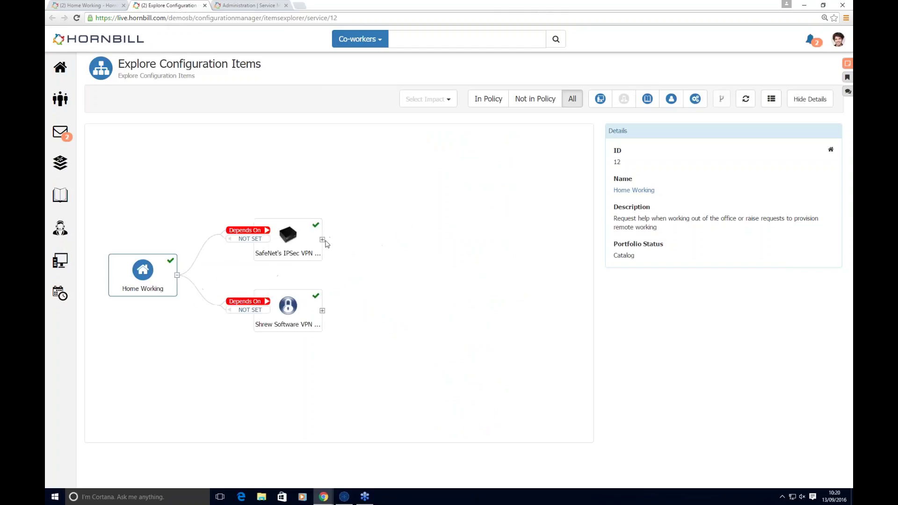
left_click(322, 240)
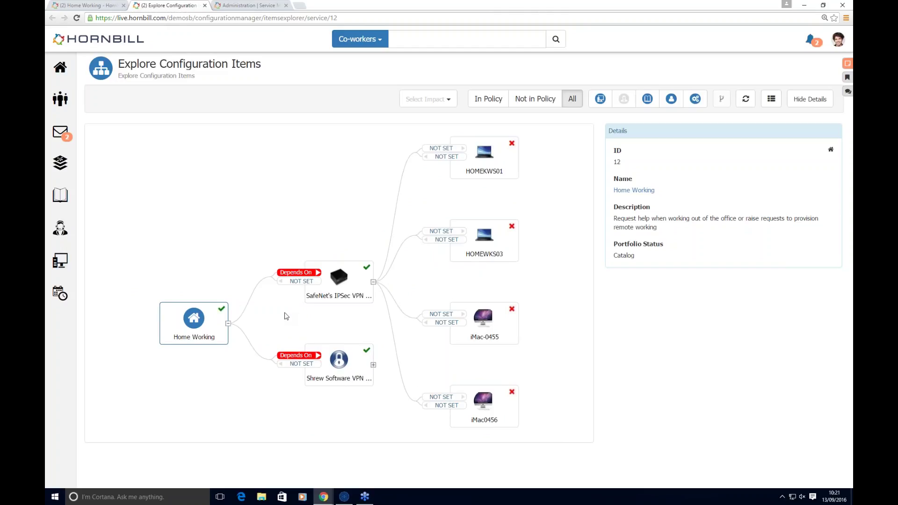
left_click(204, 5)
mouse_move(68, 231)
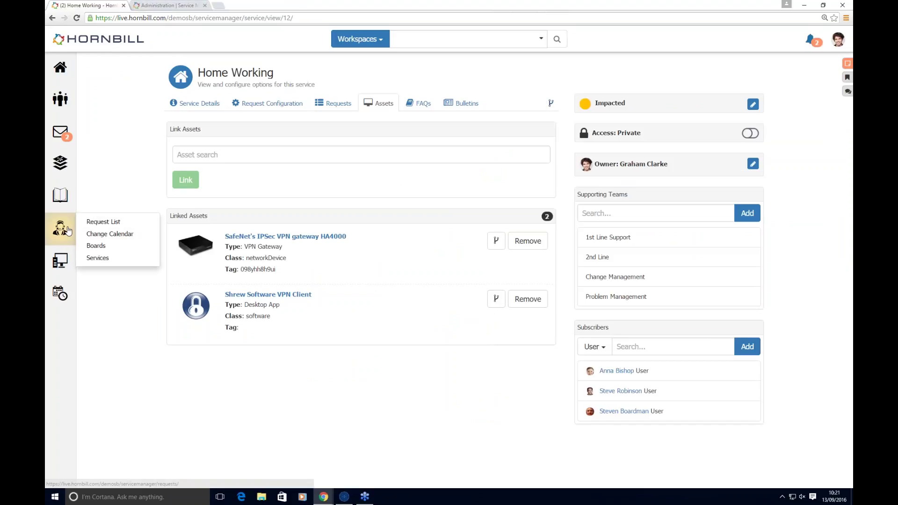
Step: Open the Request List, dismiss the sharing tip, include Change requests, and open the whose-requests choice
left_click(99, 223)
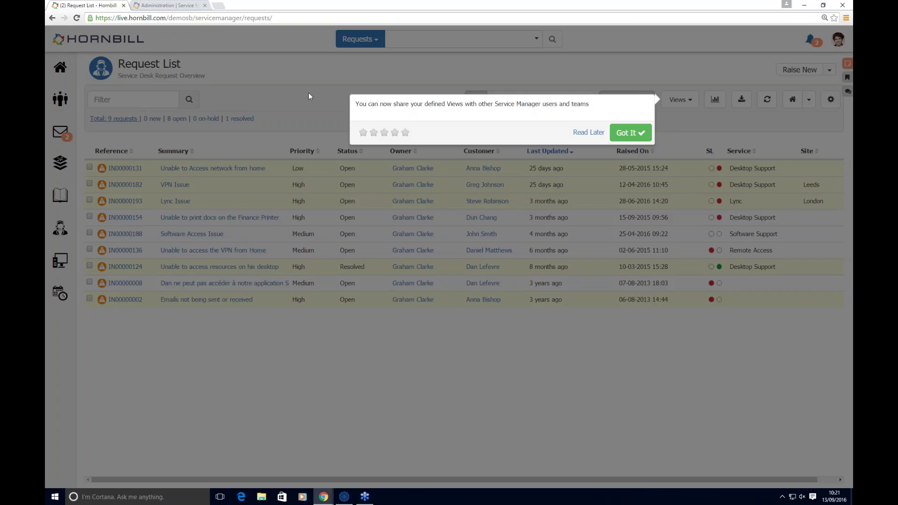
left_click(586, 133)
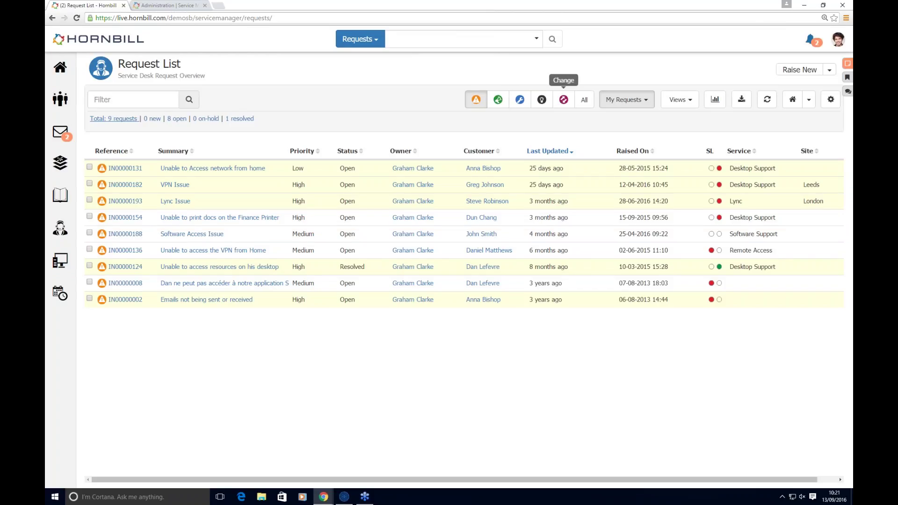
left_click(563, 100)
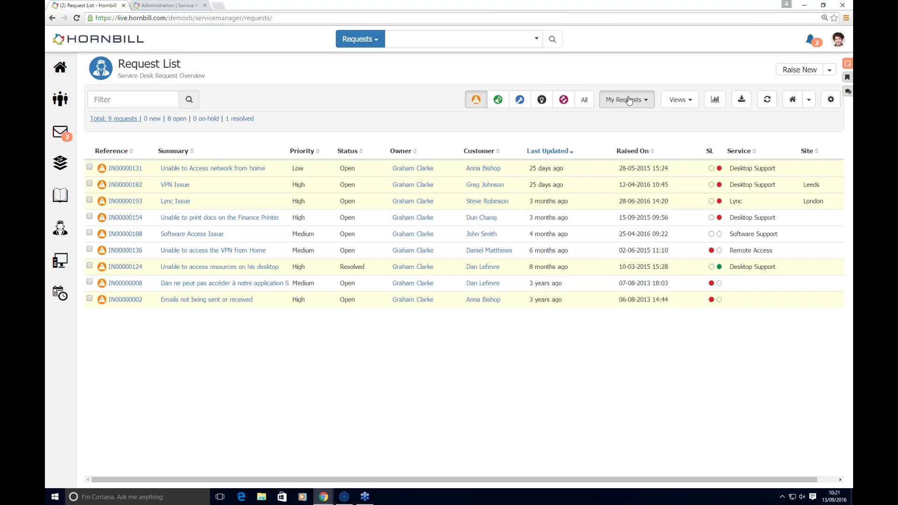
left_click(643, 103)
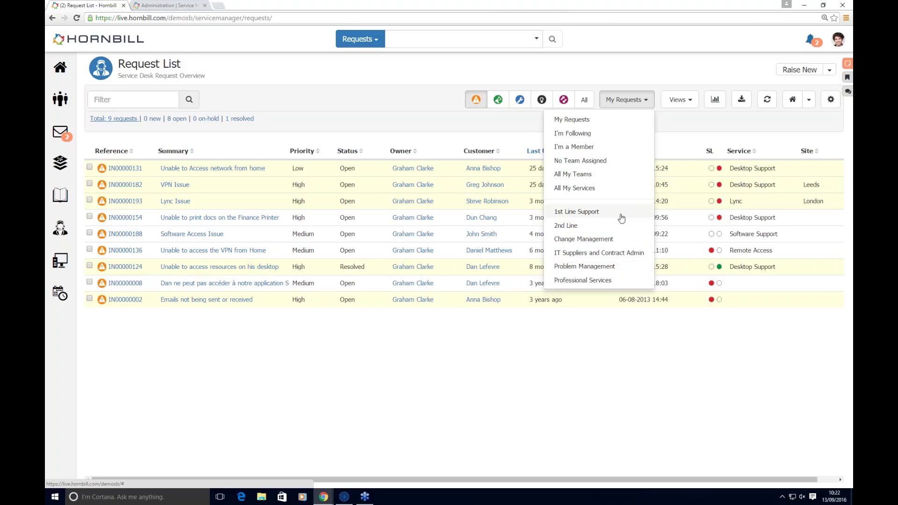
Step: List all request types for All My Teams and try a 'vpn' keyword filter
left_click(616, 174)
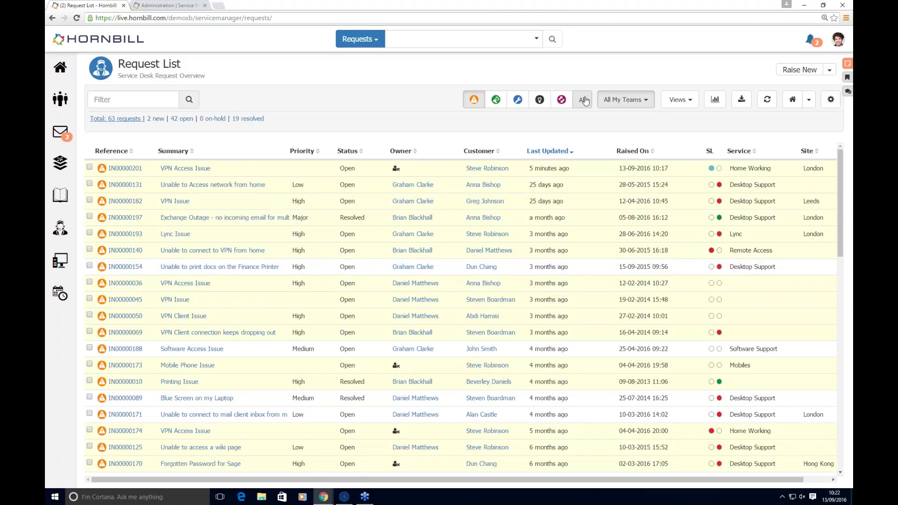
left_click(583, 99)
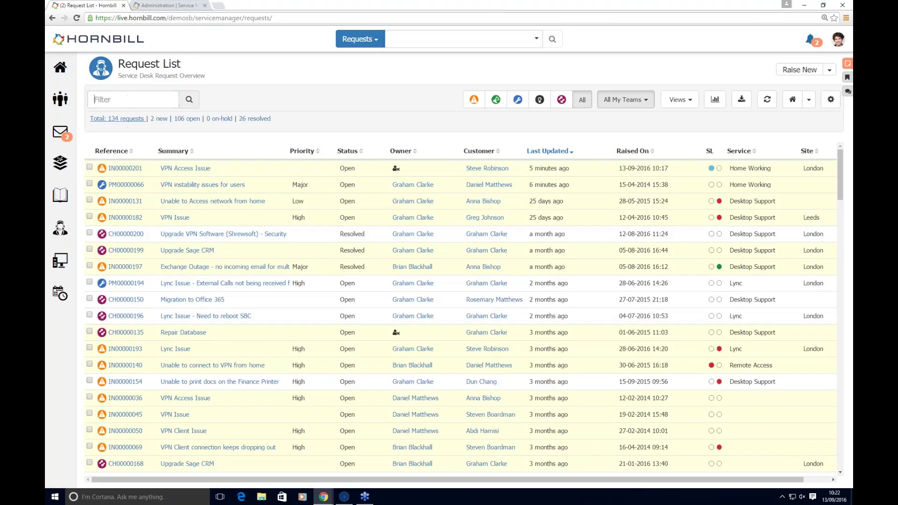
left_click(127, 97)
mouse_move(126, 266)
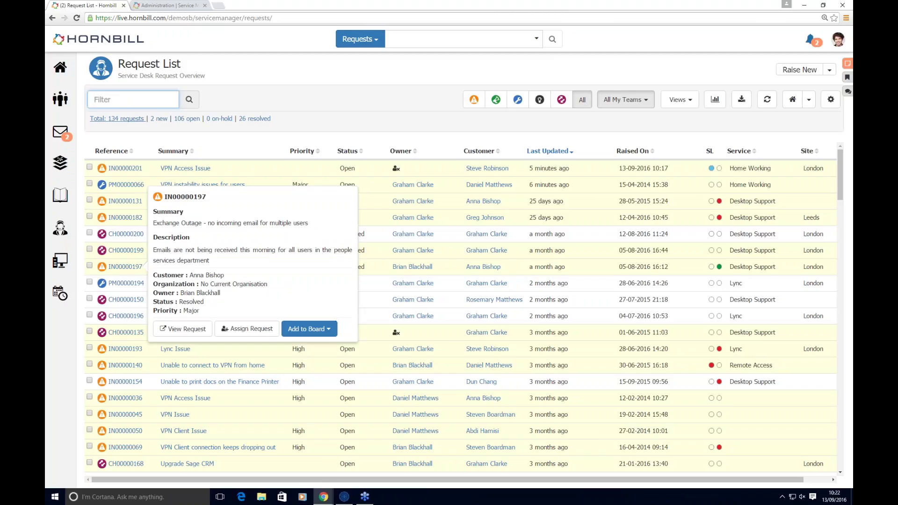
type("vpn")
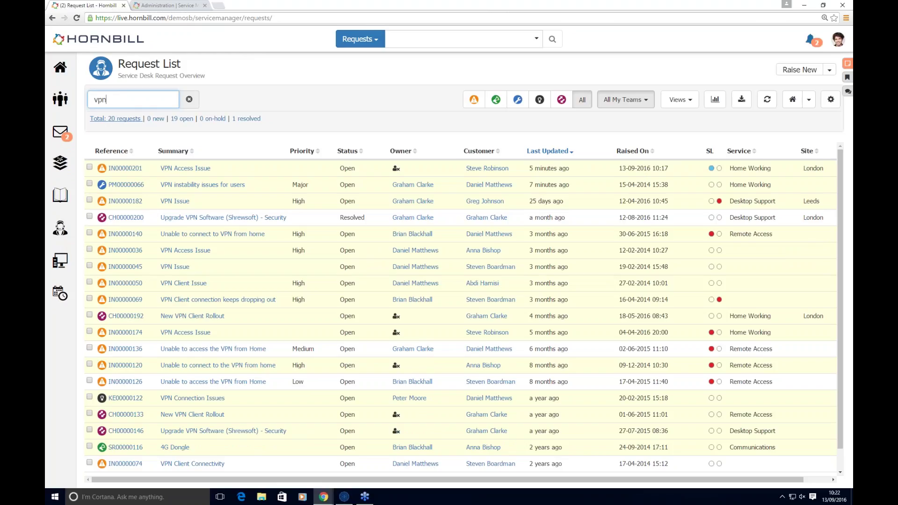
key("BackSpace")
key("BackSpace")
key("BackSpace")
Step: Test filtering by an owner name and a customer name, then clear the filter
type("brian")
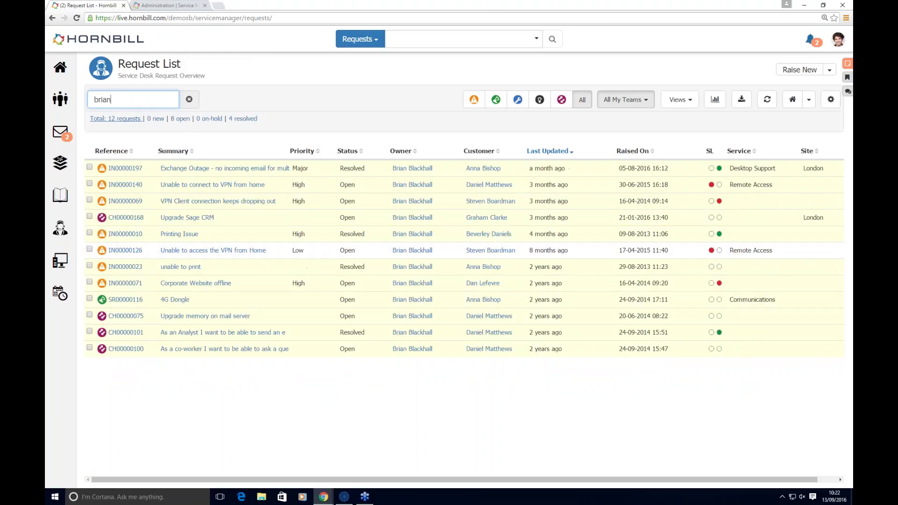
key("BackSpace")
key("BackSpace")
key("BackSpace")
key("BackSpace")
key("BackSpace")
type("anna")
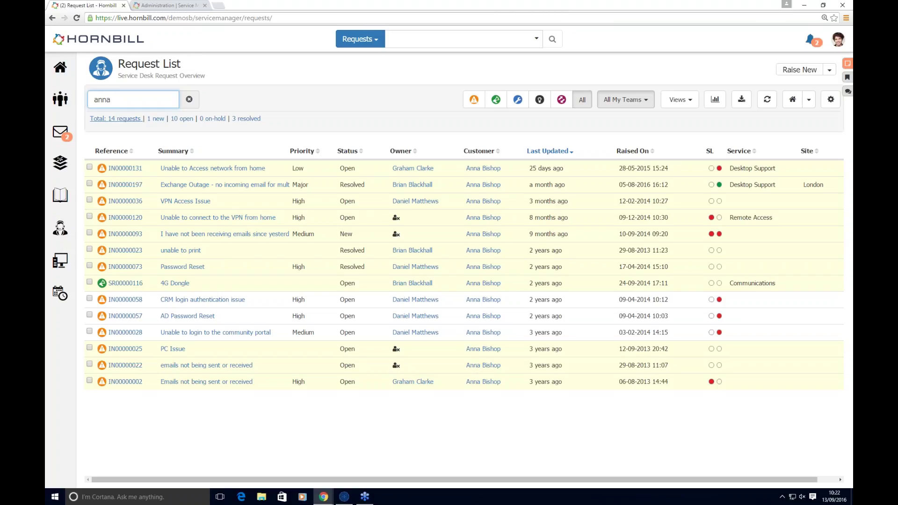
key("BackSpace")
key("BackSpace")
key("BackSpace")
key("BackSpace")
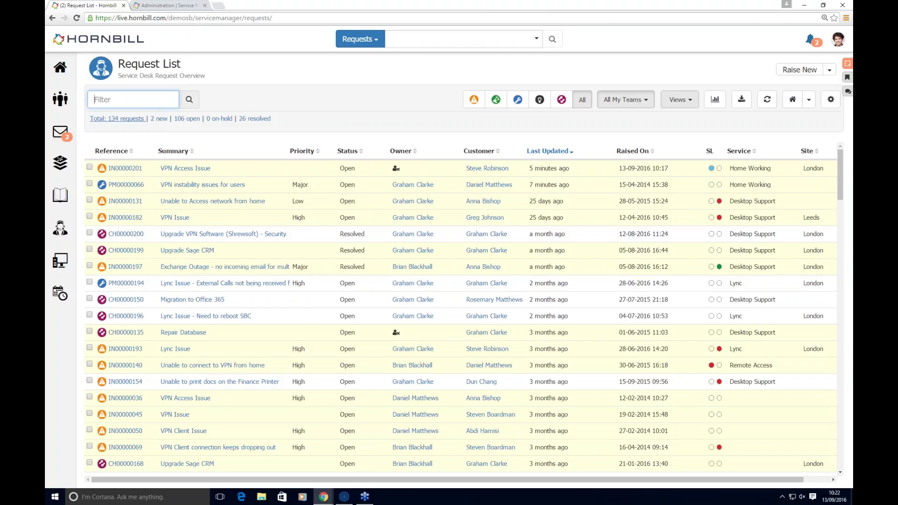
left_click(690, 102)
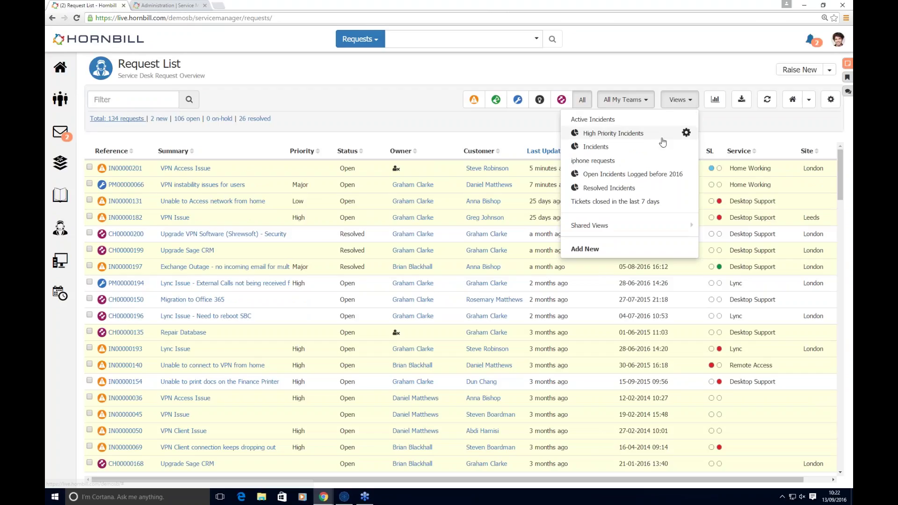
Step: Open the High Priority Incidents view settings, showing criteria Priority High, Incident and Status Open
mouse_move(666, 230)
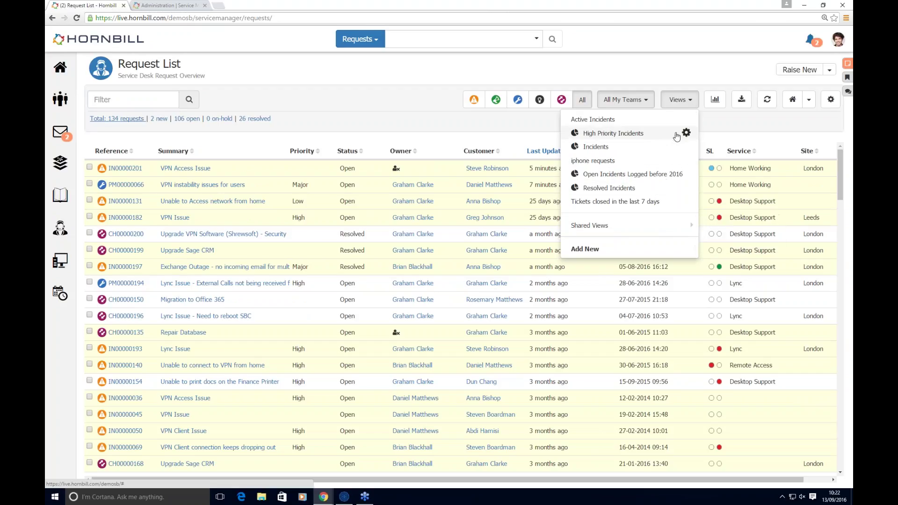
left_click(686, 134)
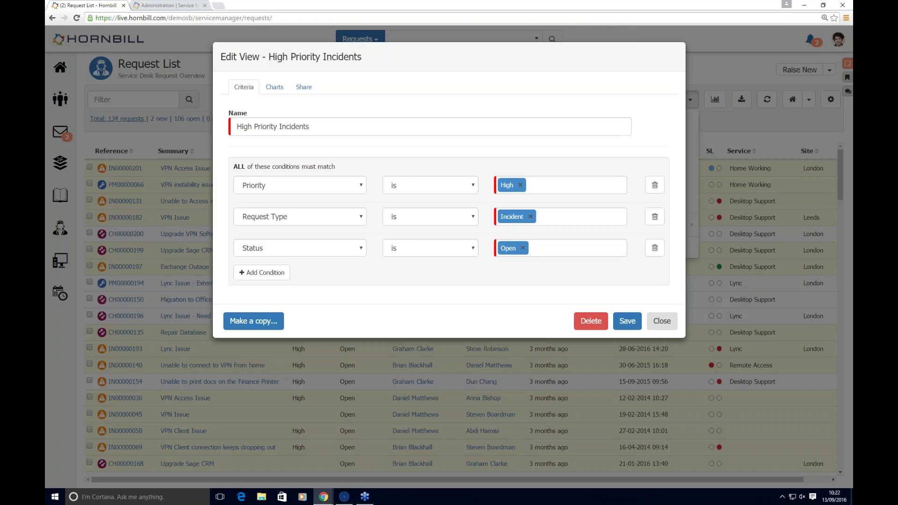
Step: Try a 'Service is' condition, delete it to keep criteria unchanged, then view the Charts tab
left_click(261, 274)
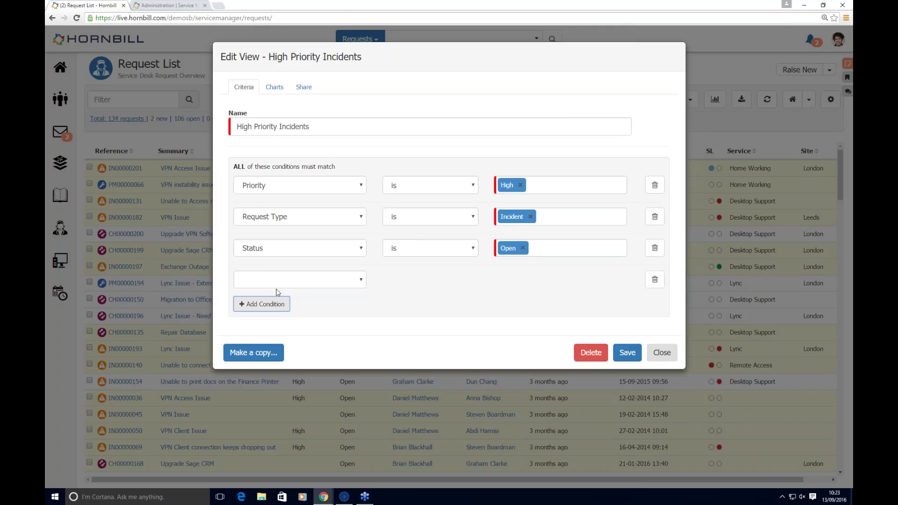
left_click(304, 280)
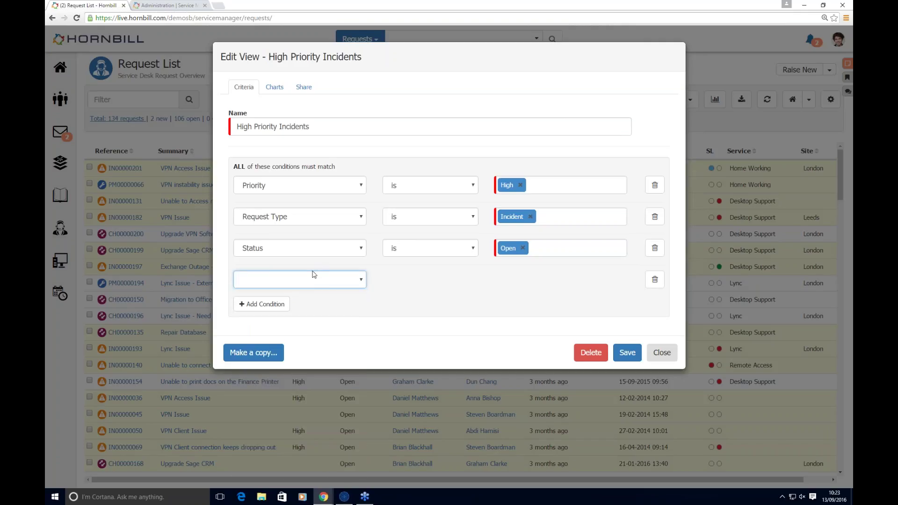
left_click(313, 274)
scroll(262, 398, "down", 8)
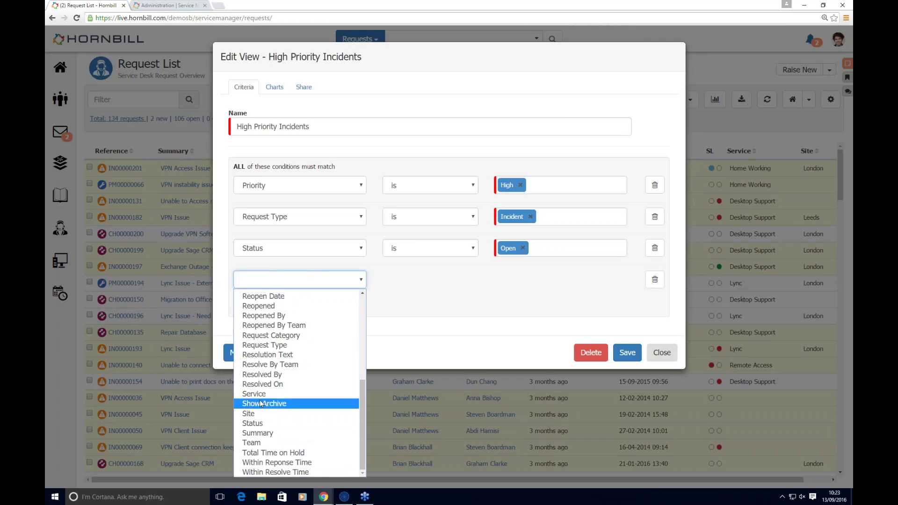
left_click(260, 393)
left_click(425, 278)
left_click(402, 303)
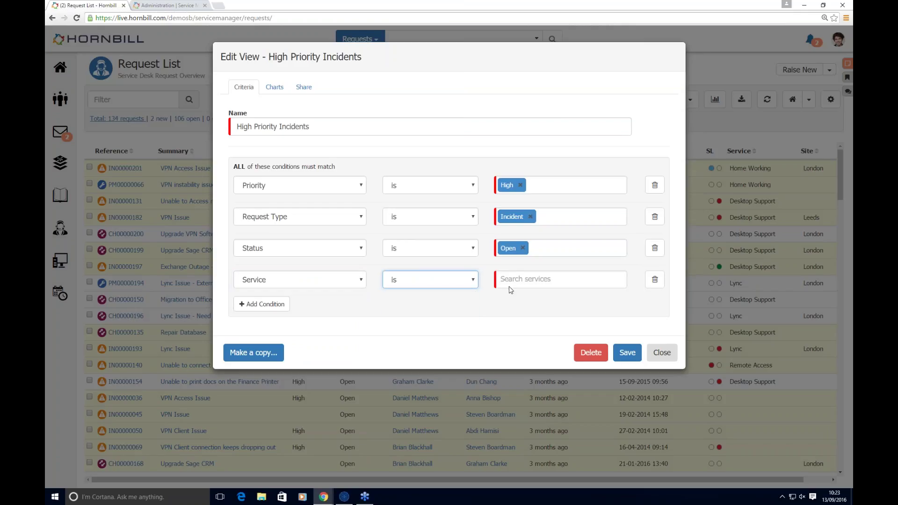
left_click(510, 286)
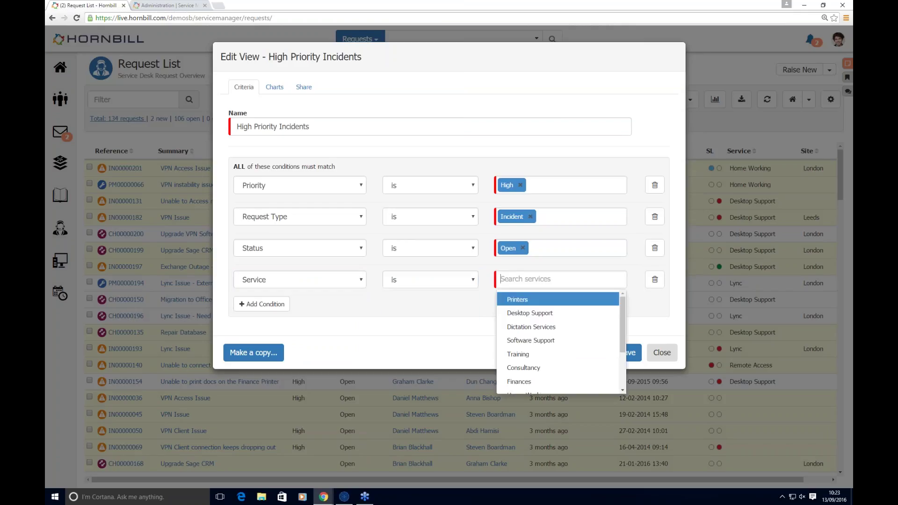
left_click(420, 318)
left_click(654, 279)
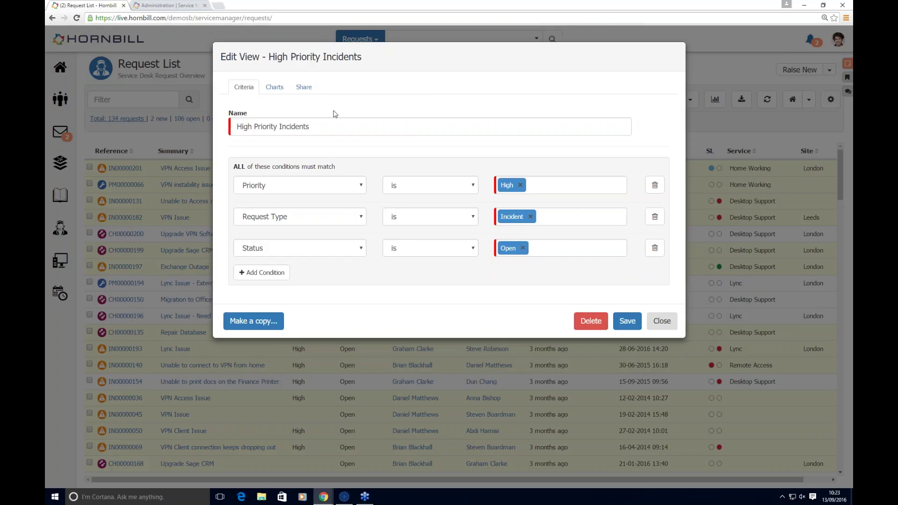
left_click(276, 87)
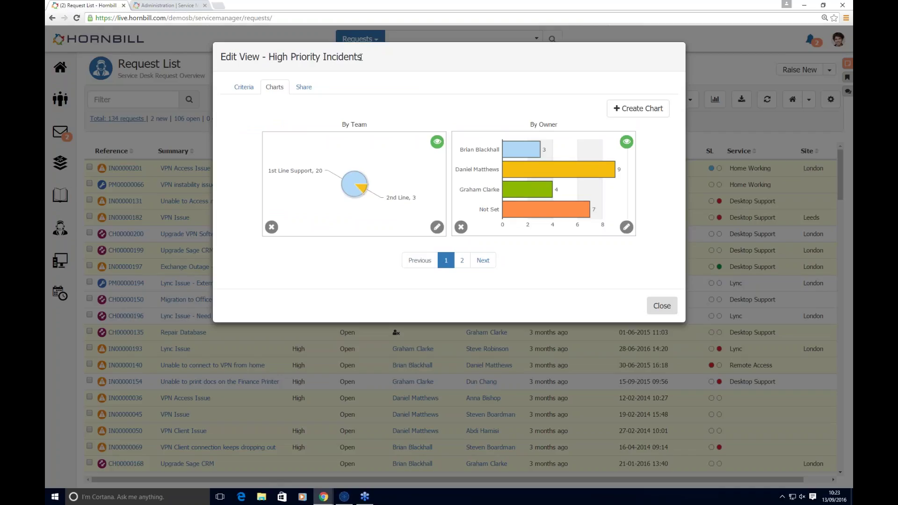
Step: Create a Doughnut chart titled 'Customer' plotted by Customer, preview it and save it
left_click(485, 264)
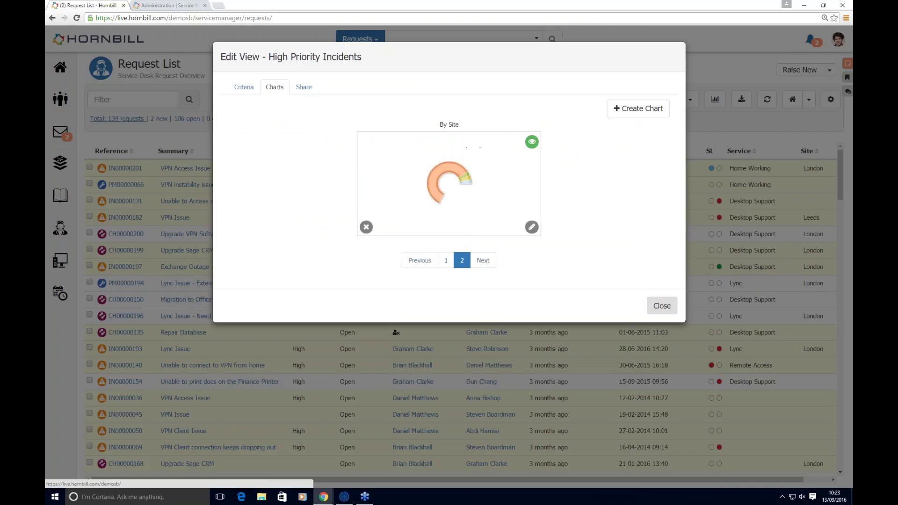
mouse_move(462, 184)
left_click(639, 108)
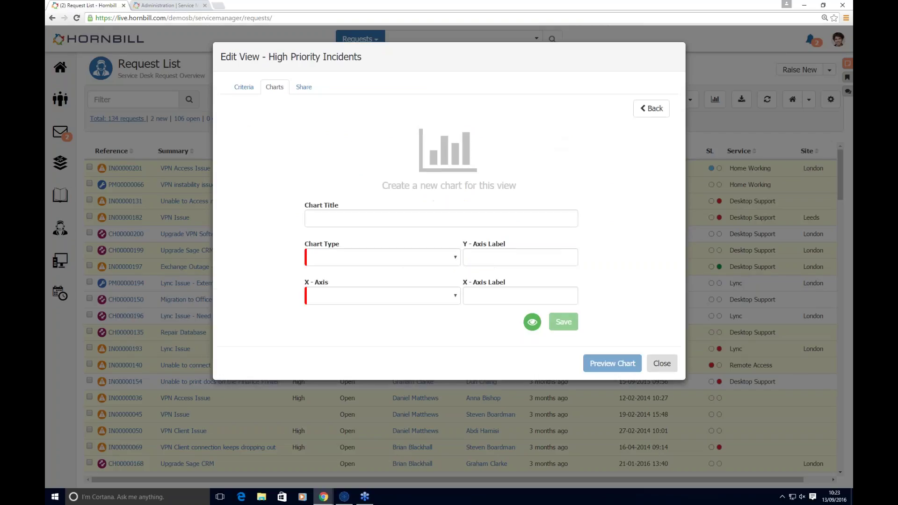
left_click(326, 217)
type("Cu")
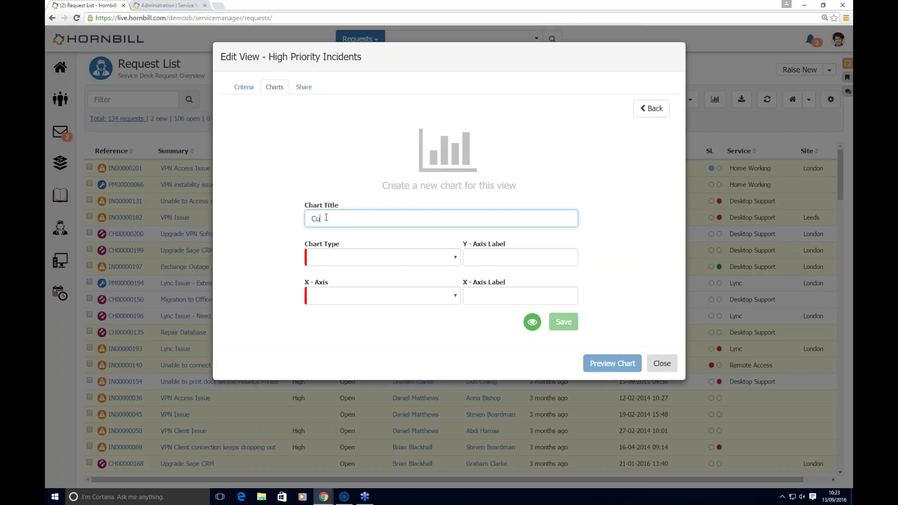
type("stomer")
left_click(339, 260)
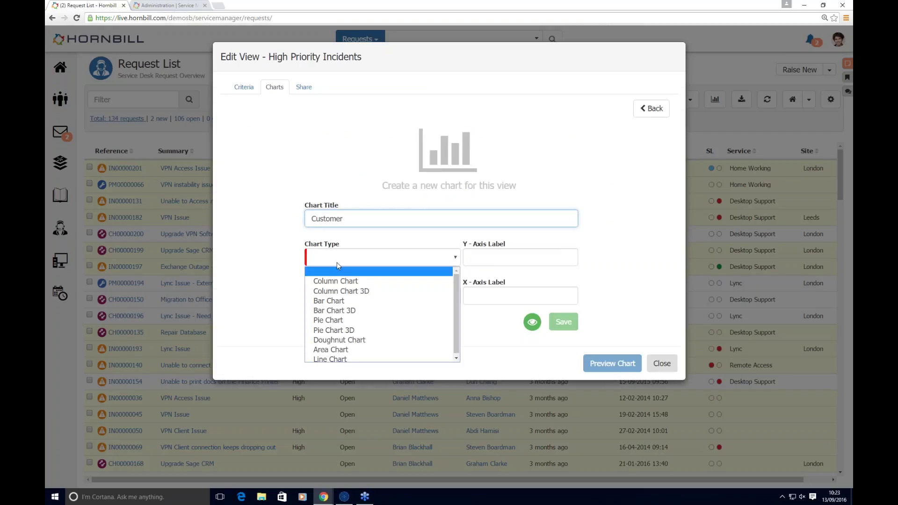
left_click(339, 340)
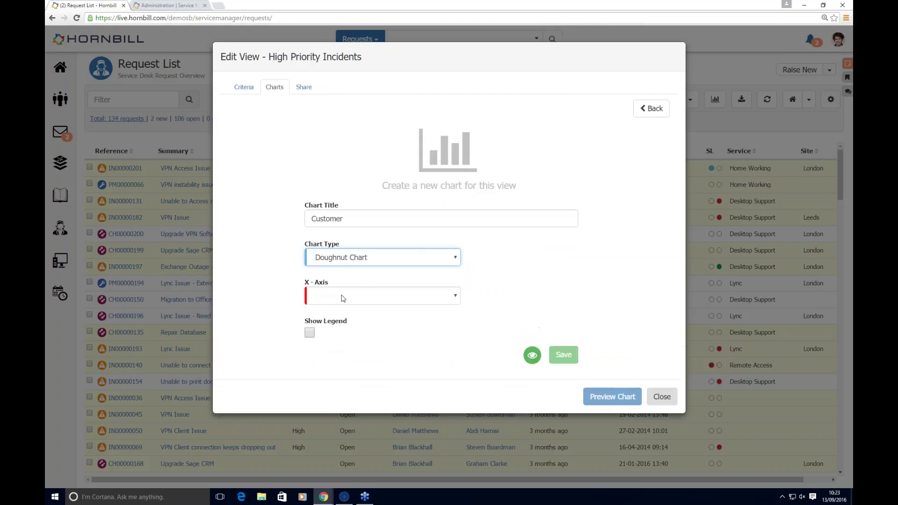
left_click(342, 298)
left_click(329, 153)
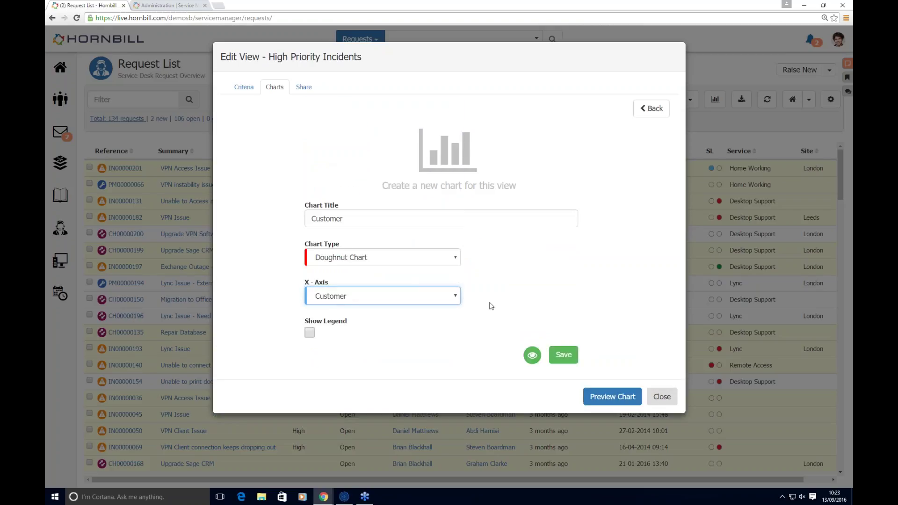
left_click(598, 398)
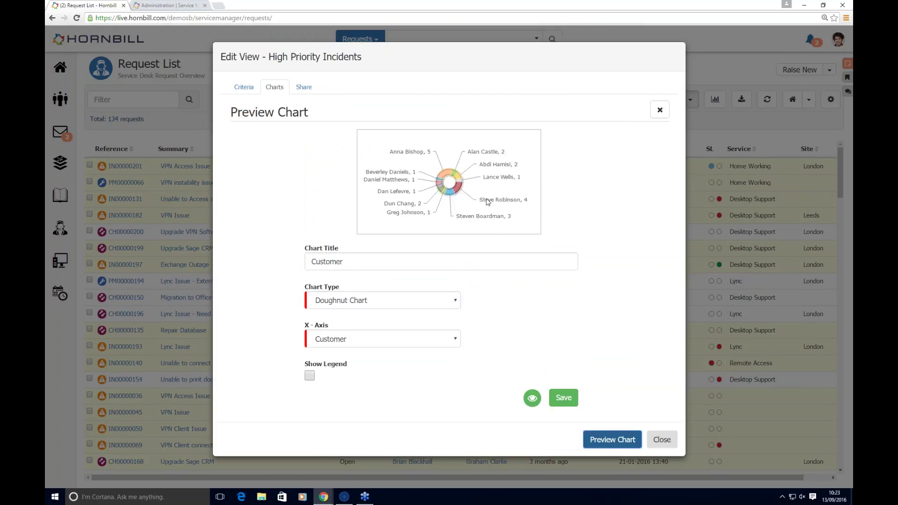
left_click(563, 398)
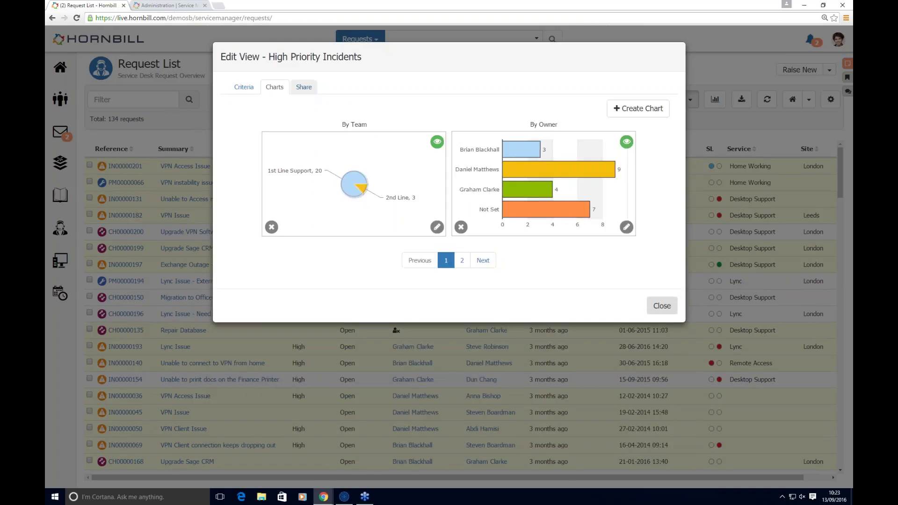
Step: Check the view's Share recipient types without changes, then close the view settings
left_click(304, 89)
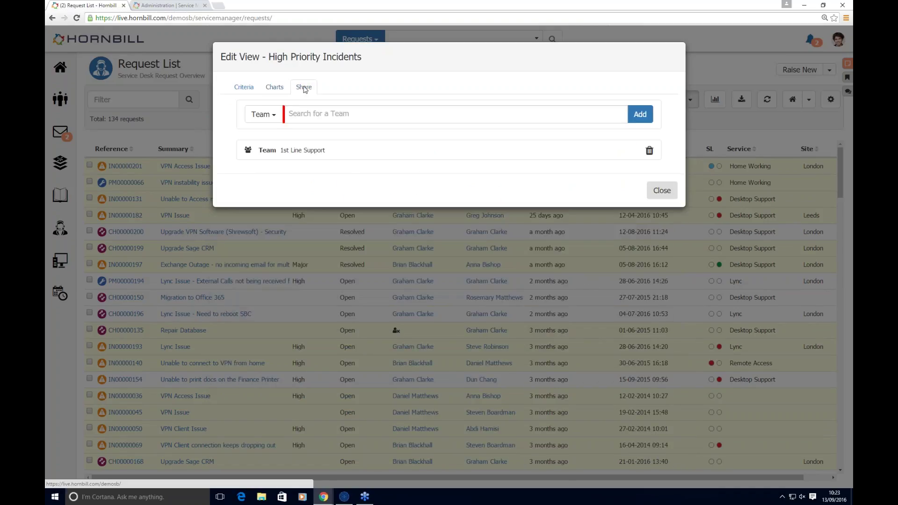
left_click(268, 117)
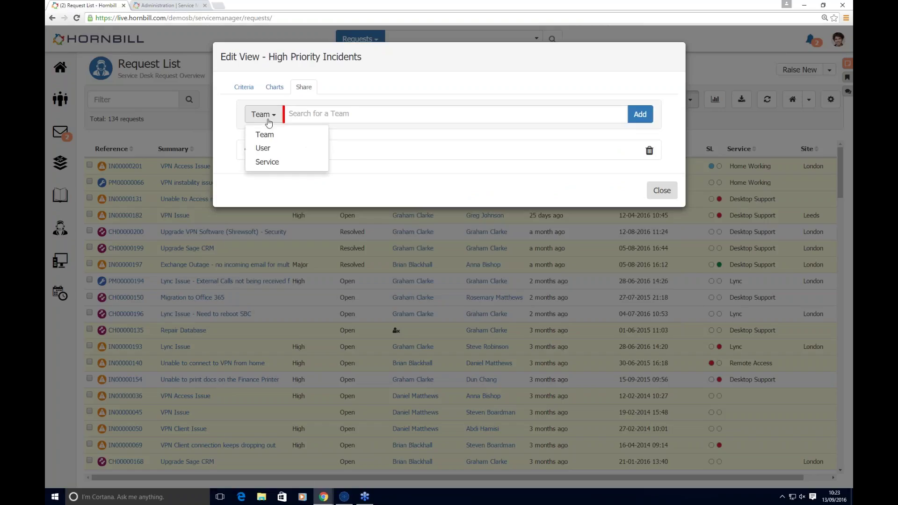
left_click(236, 100)
left_click(670, 192)
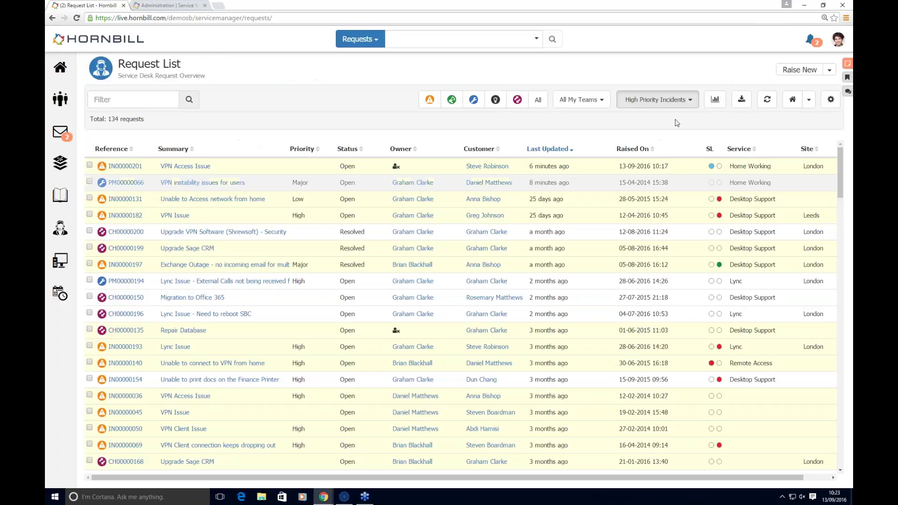
Step: On My Dashboards, move the Customer doughnut after Raised per Month and drill into July's incidents
left_click(714, 100)
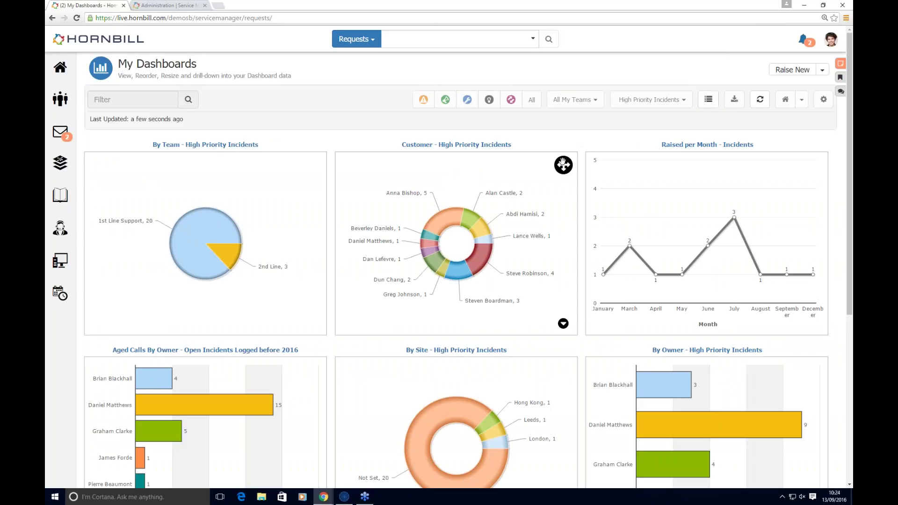
left_click_drag(563, 164, 800, 161)
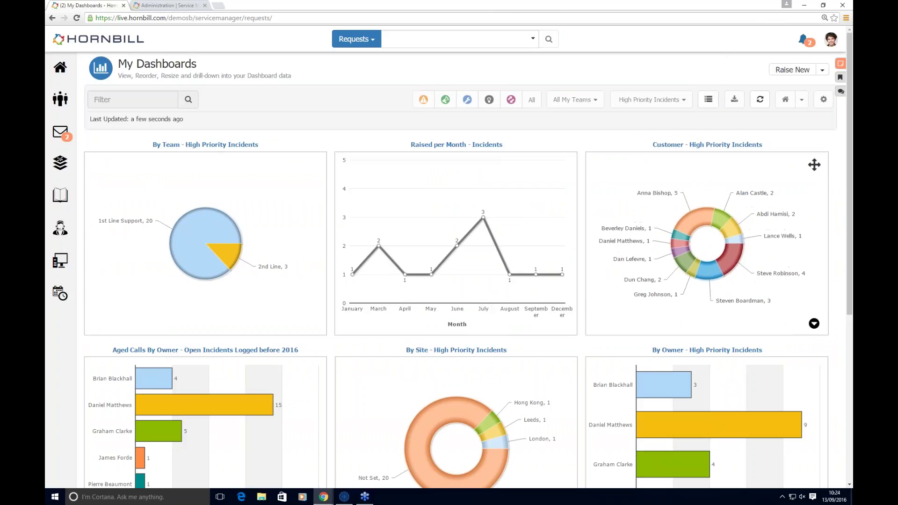
left_click(483, 219)
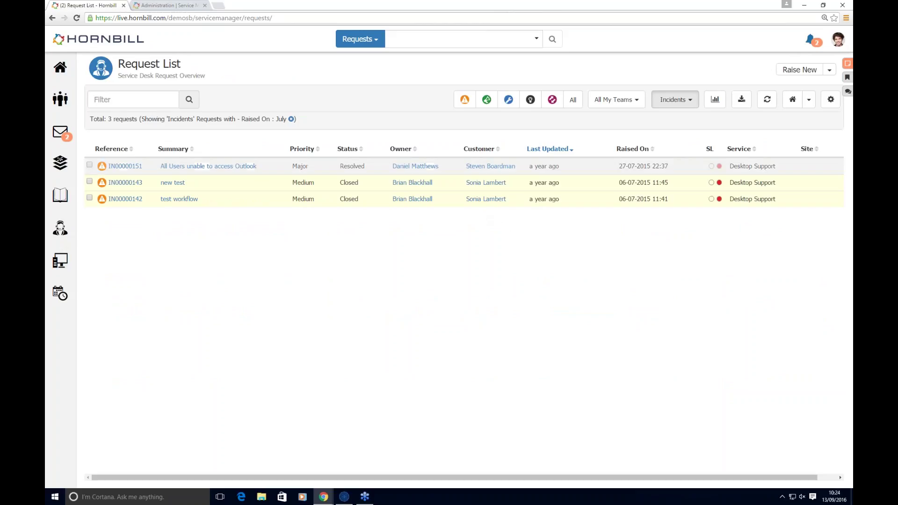
left_click(741, 99)
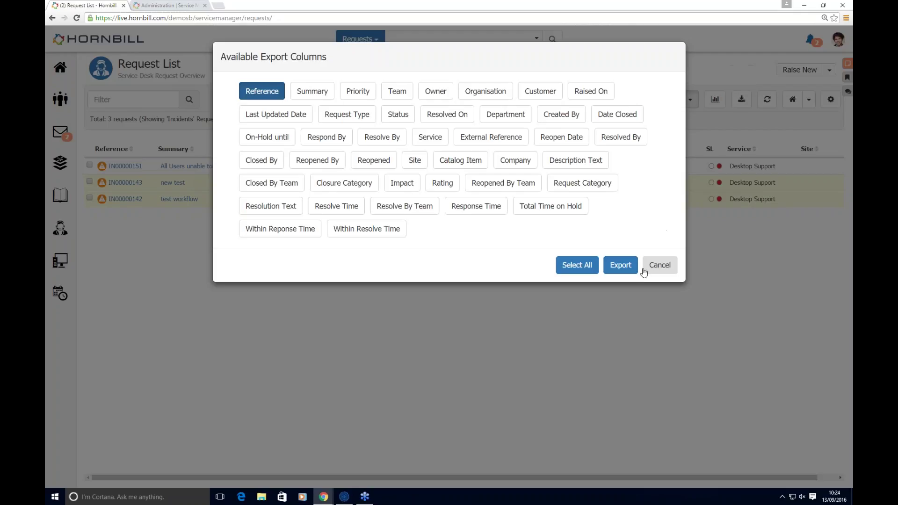
left_click(659, 265)
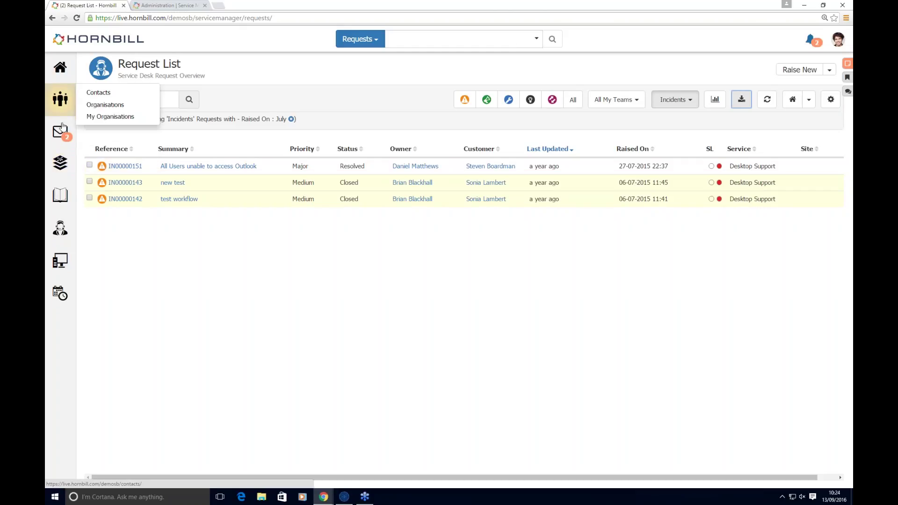
Step: Browse the Service Desk mailbox Inbox, then return to the full 134-request list
left_click(97, 132)
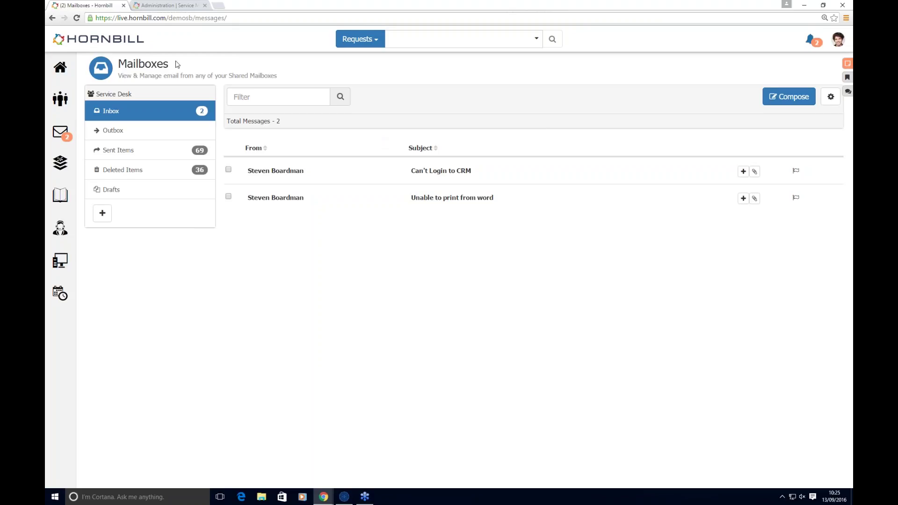
left_click(51, 18)
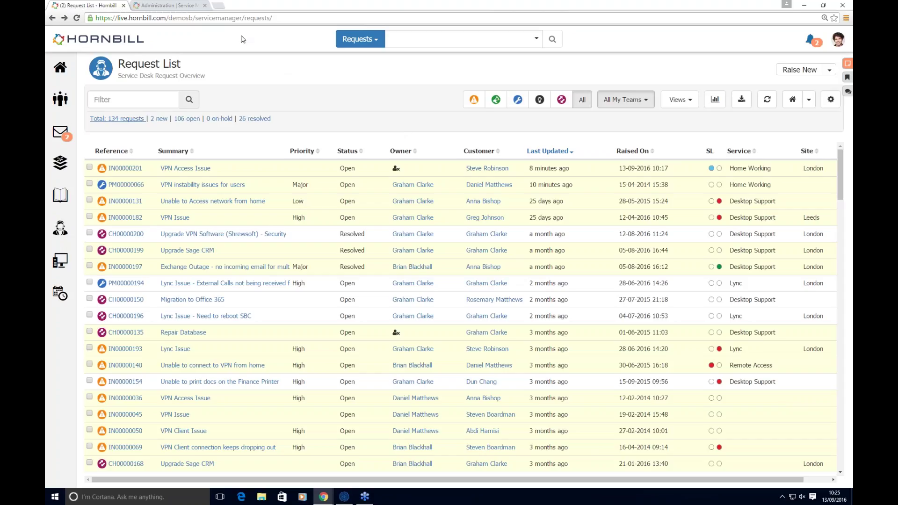
Step: Open the Change Process workflow from the Service Manager Business Processes list in Administration
left_click(160, 6)
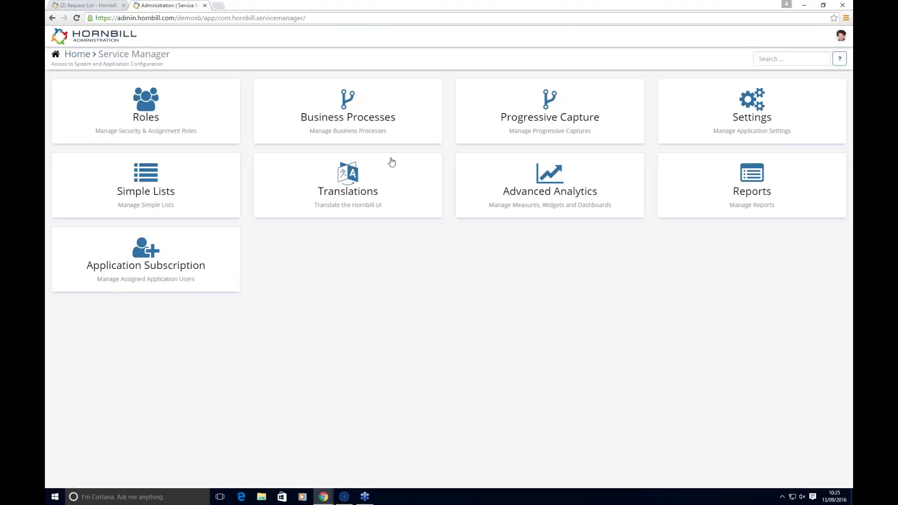
left_click(358, 135)
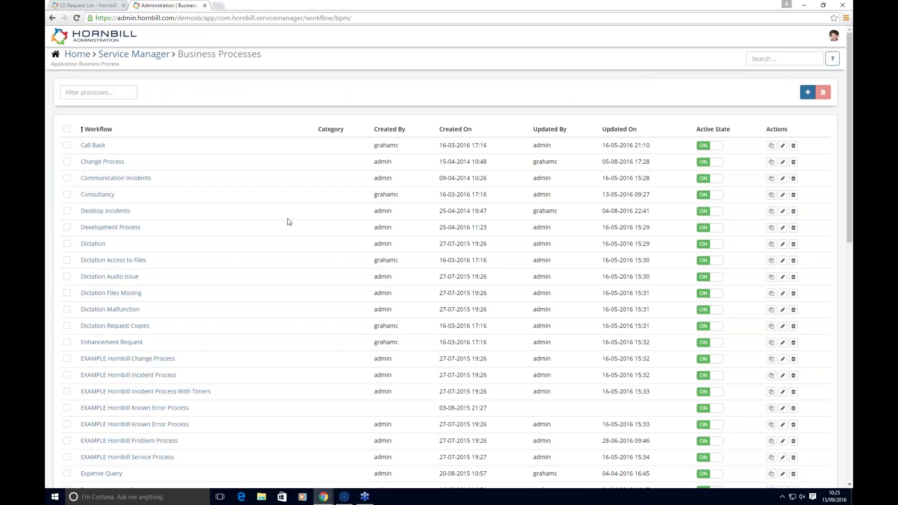
scroll(286, 260, "down", 3)
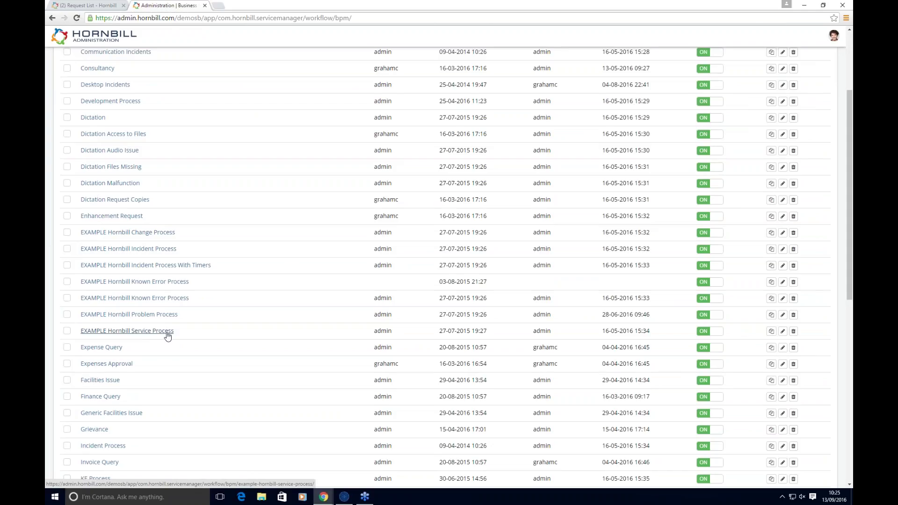
scroll(167, 335, "up", 3)
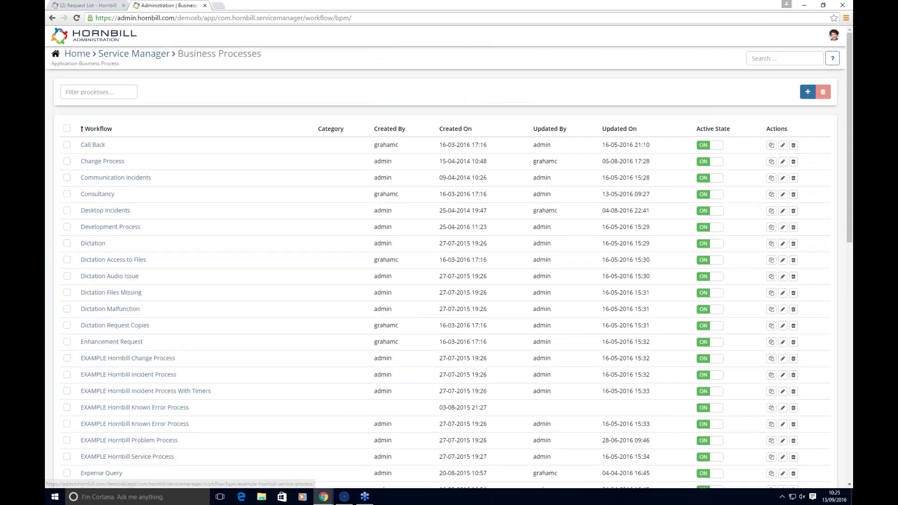
left_click(104, 161)
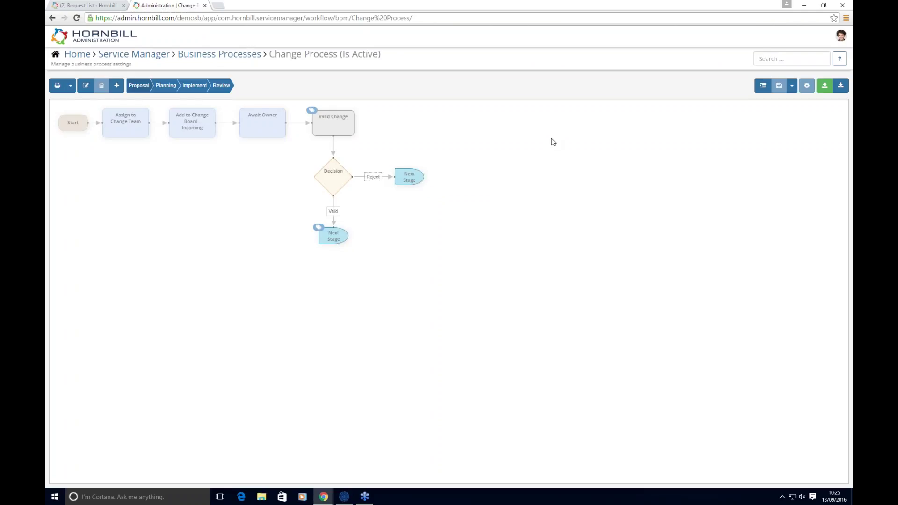
Step: Look over the Change Process Planning stage, then go back to the Service Manager admin home
mouse_move(311, 176)
left_click_drag(308, 176, 230, 257)
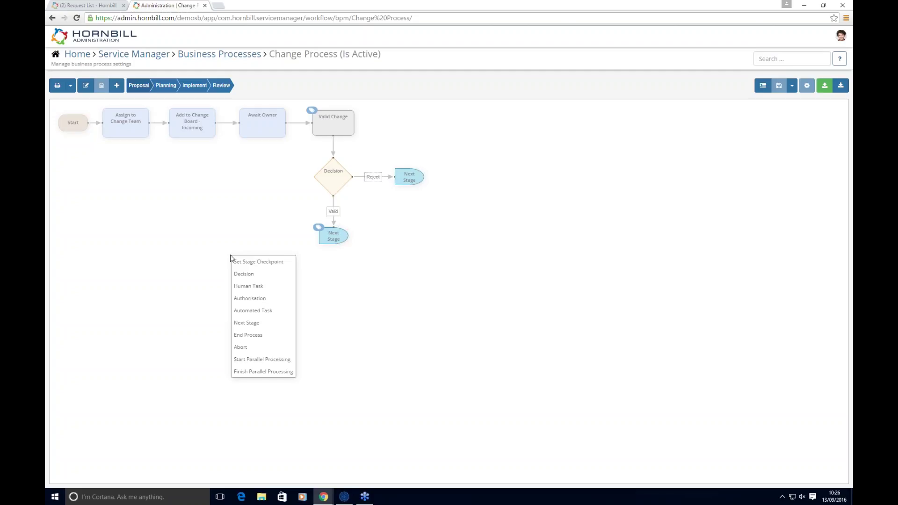
left_click(228, 241)
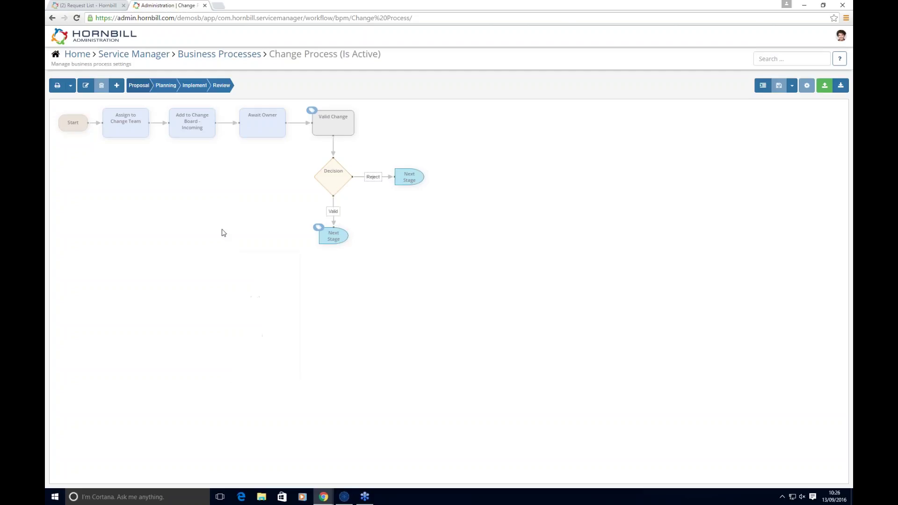
left_click(167, 86)
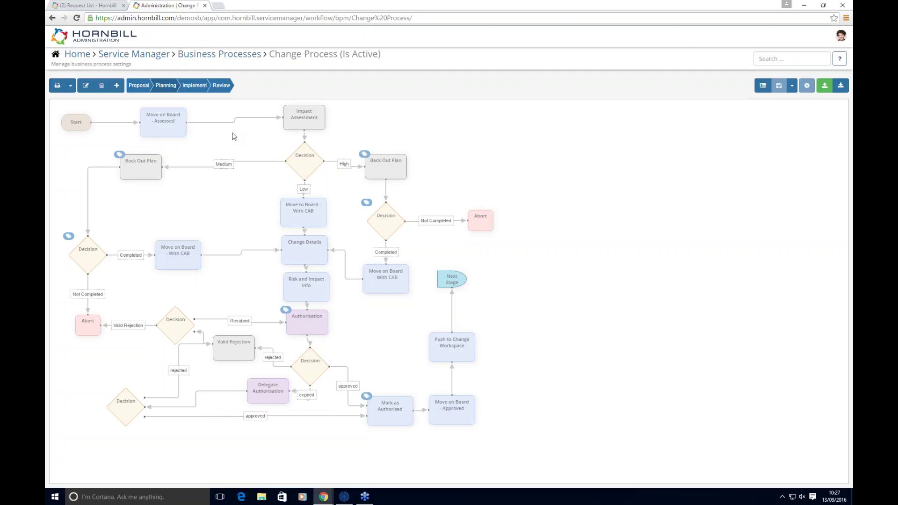
left_click(157, 56)
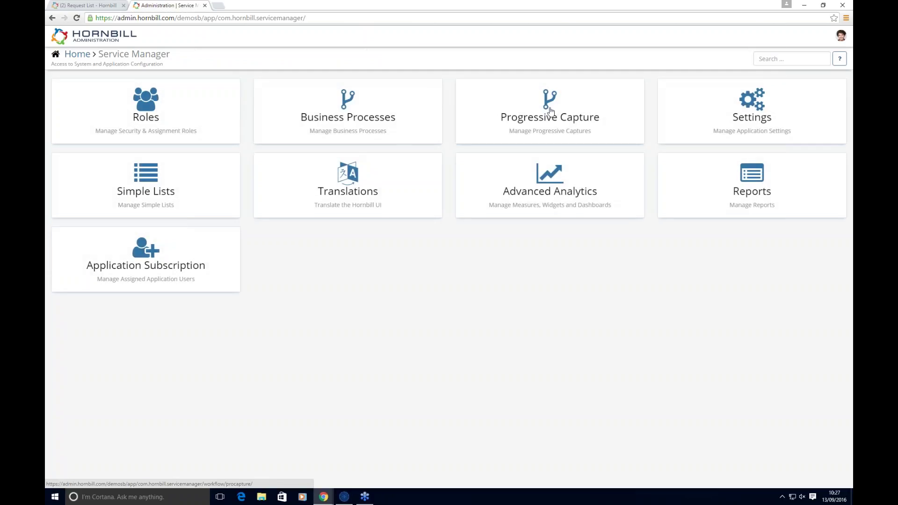
Step: Inspect the 'new request' capture flow's Finance Questions form settings, then return to the Request List
left_click(551, 111)
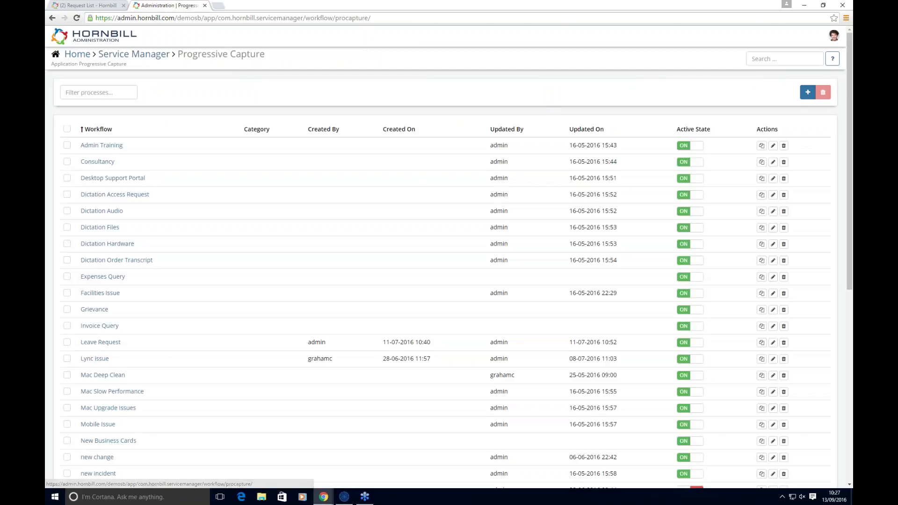
scroll(203, 322, "down", 2)
scroll(202, 322, "down", 5)
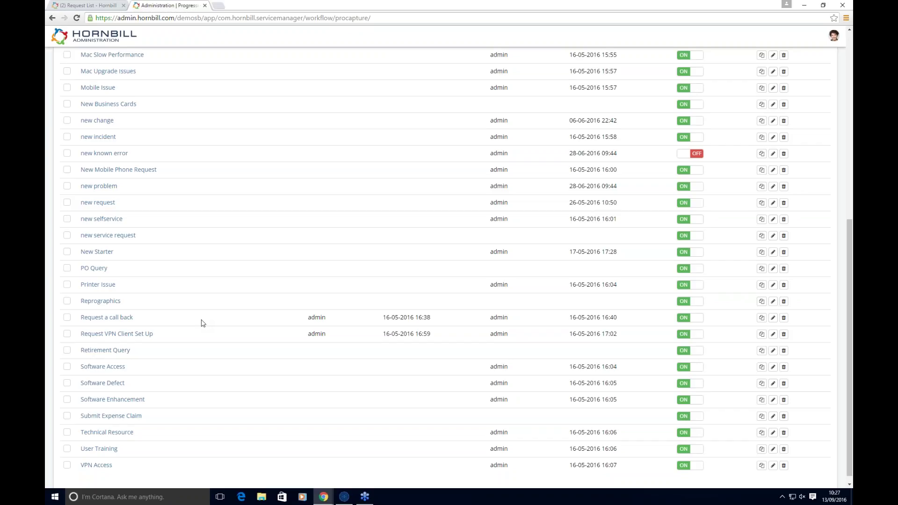
left_click(105, 204)
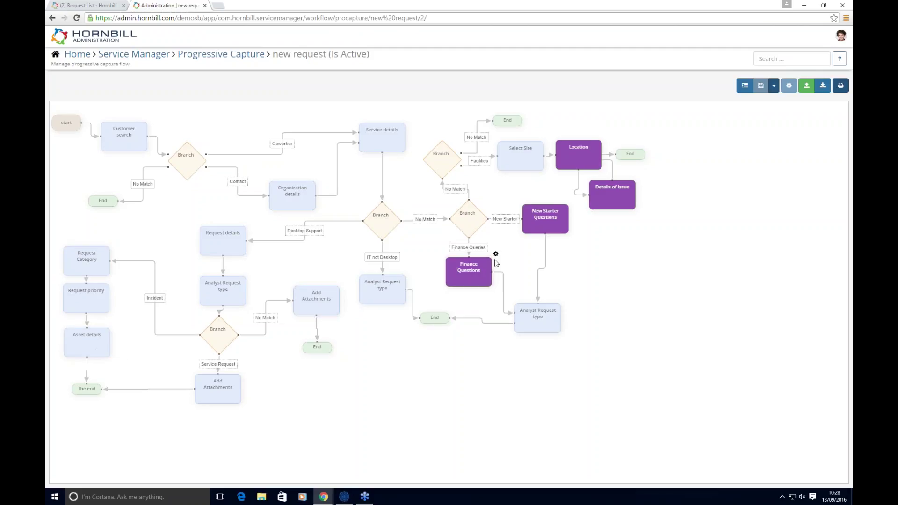
left_click(495, 255)
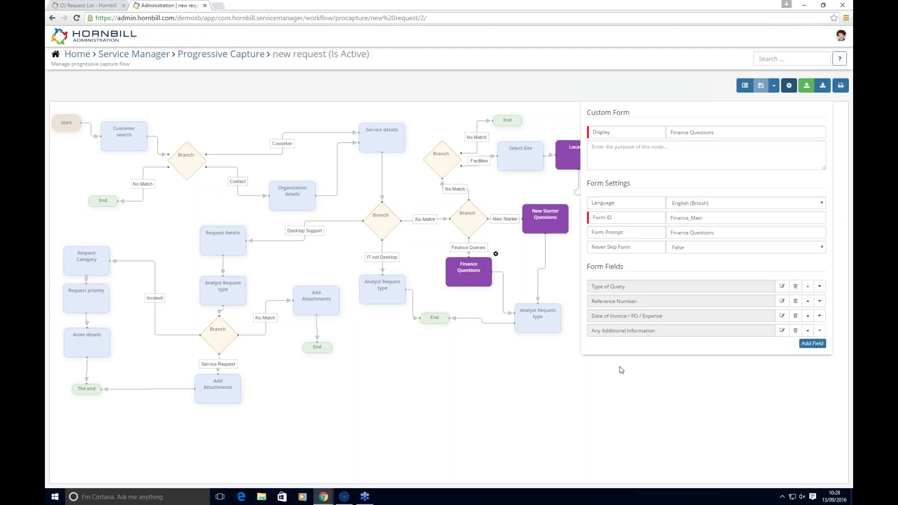
left_click(486, 383)
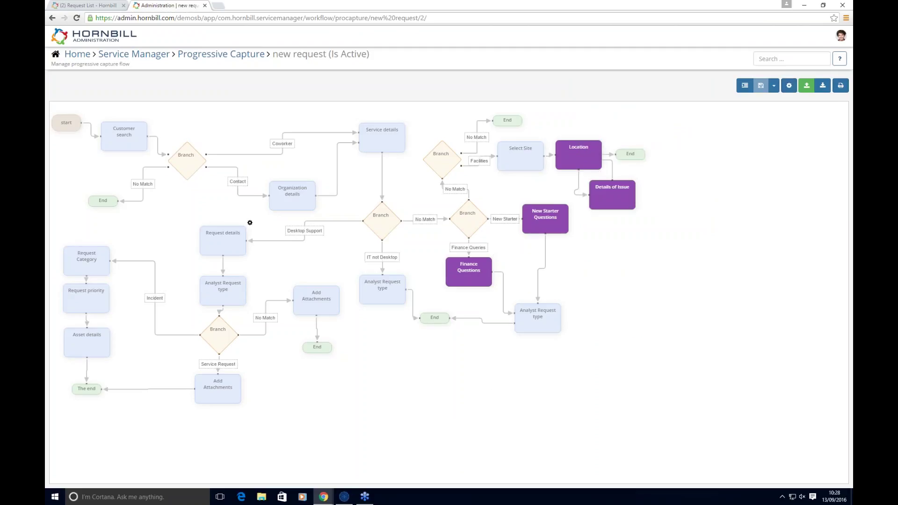
left_click(93, 8)
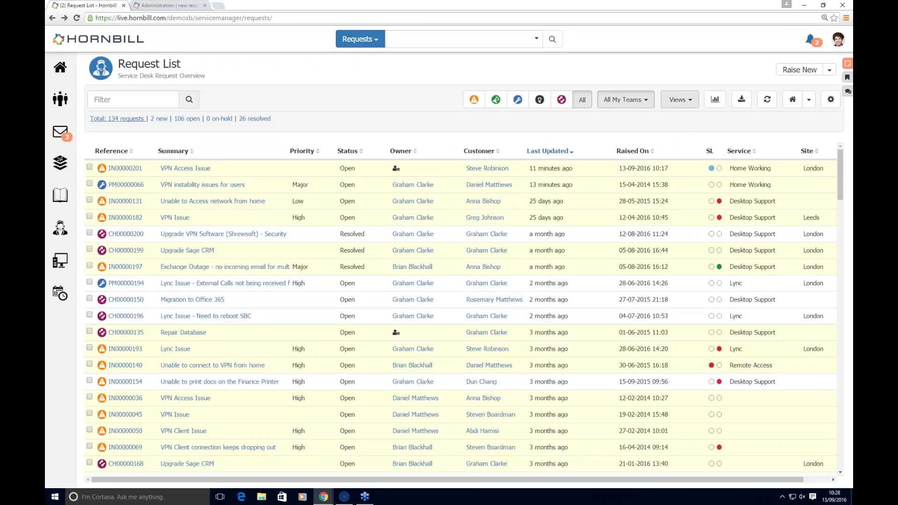
Step: Start a new incident for the chosen customer with Desktop Support as the service
left_click(830, 70)
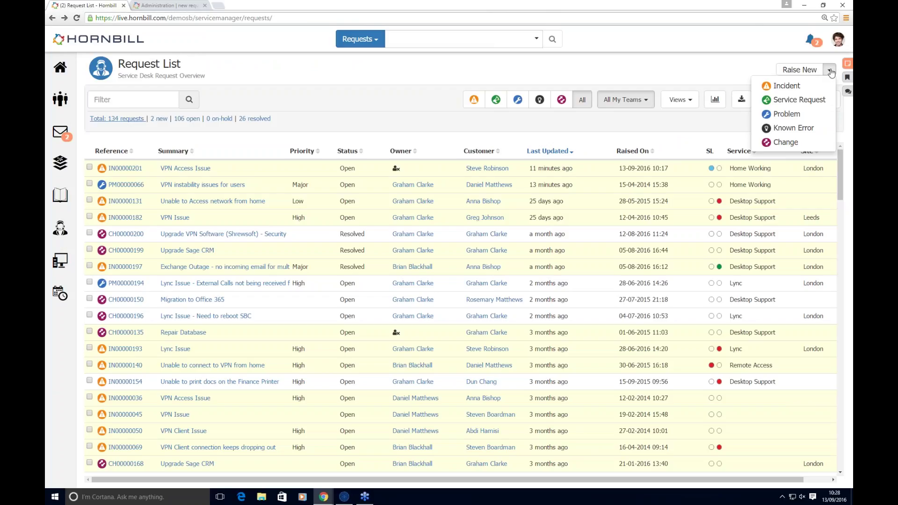
left_click(799, 70)
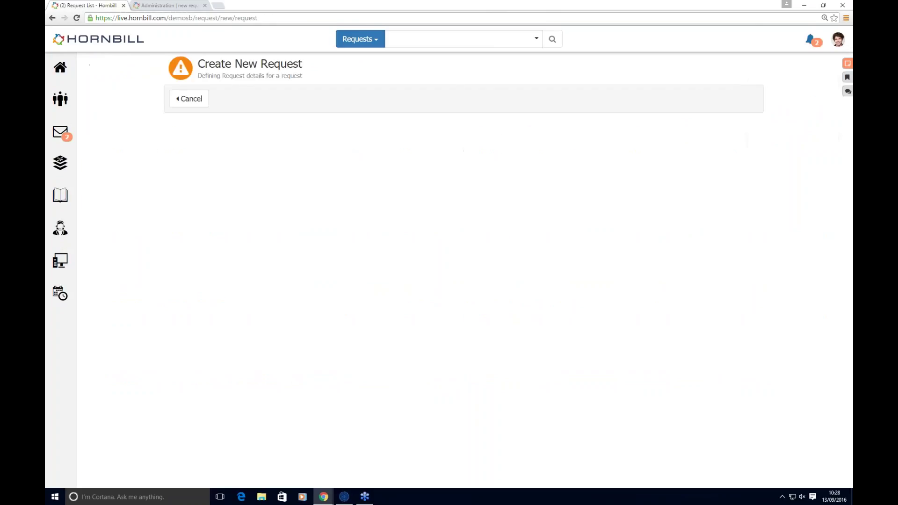
type("stevenb)")
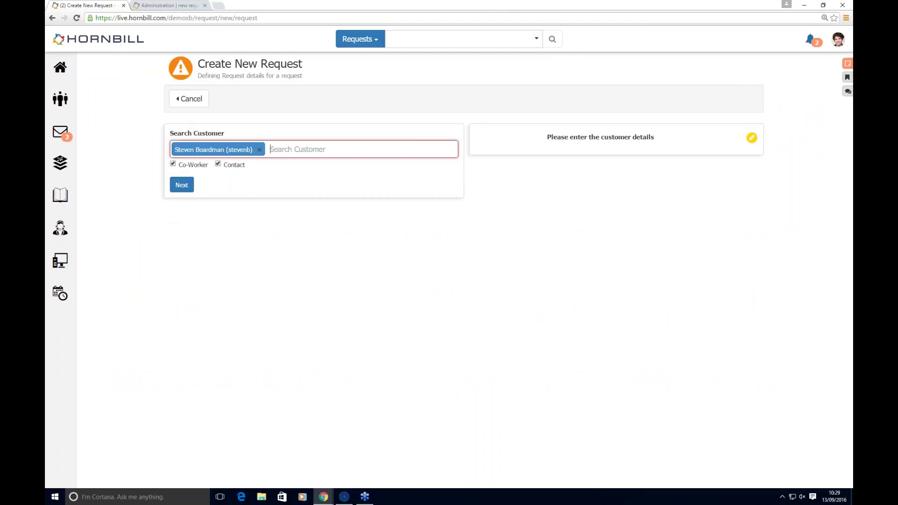
left_click(224, 202)
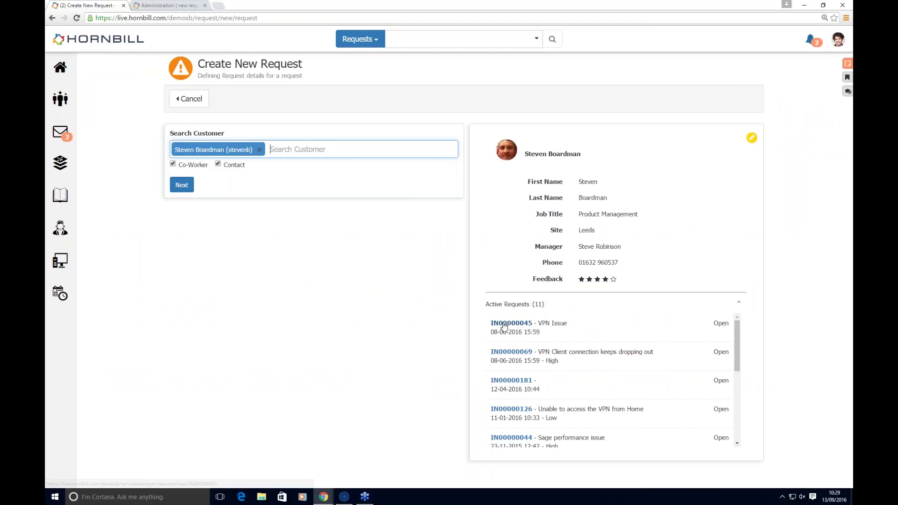
mouse_move(504, 325)
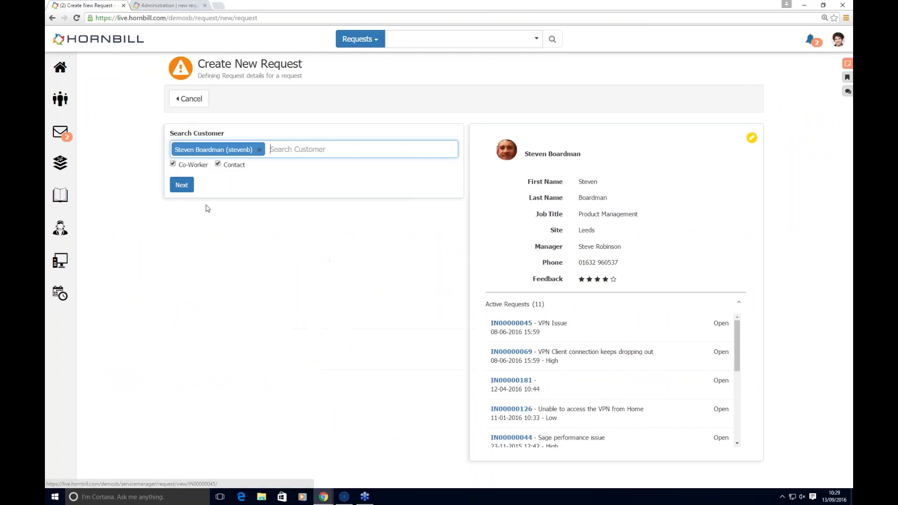
left_click(182, 185)
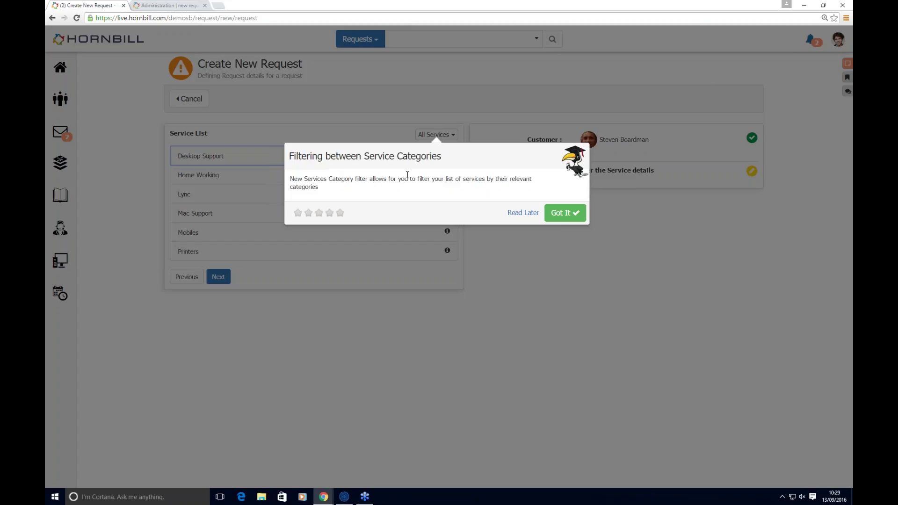
left_click(520, 213)
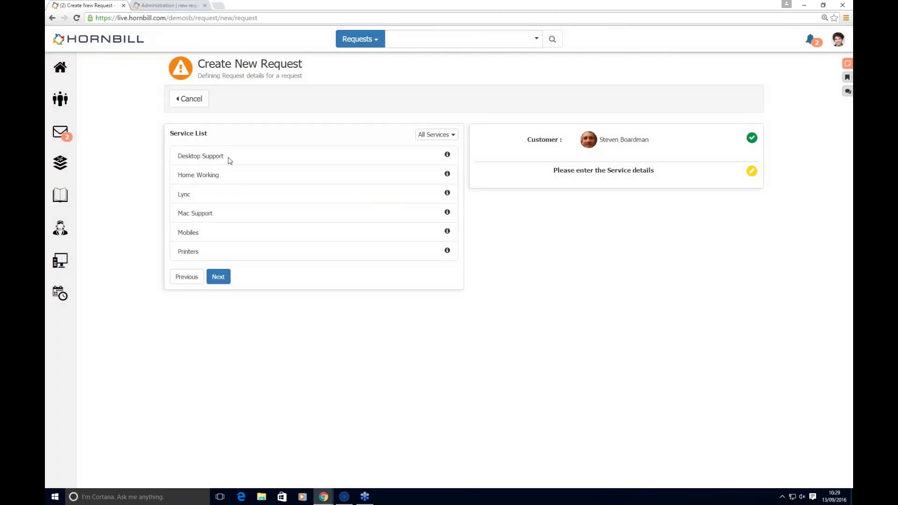
left_click(197, 217)
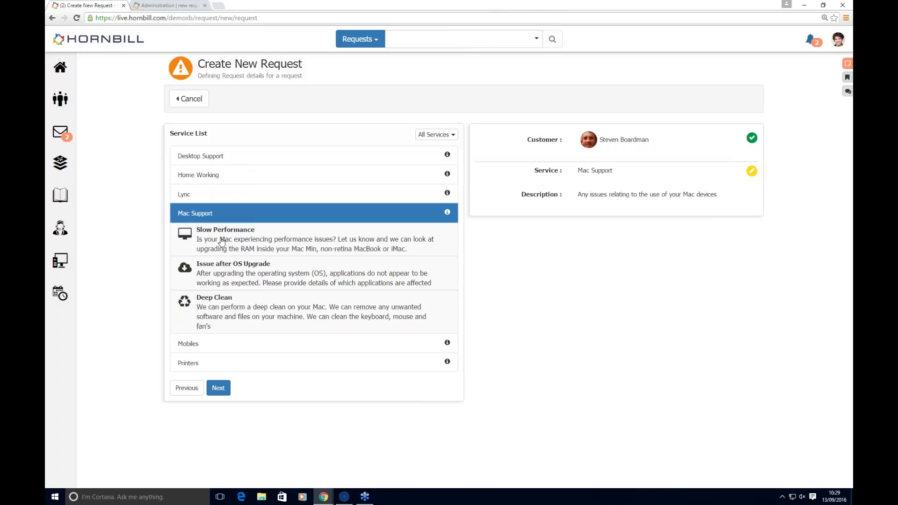
left_click(229, 163)
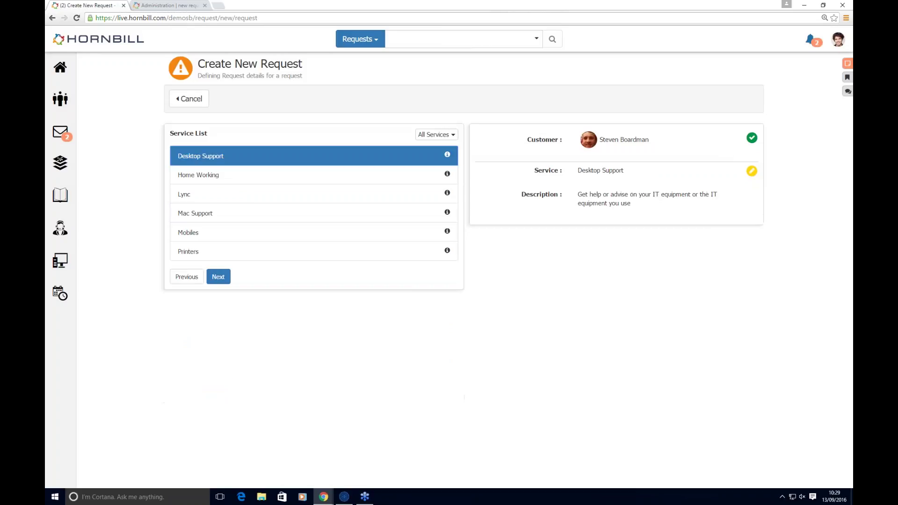
left_click(218, 276)
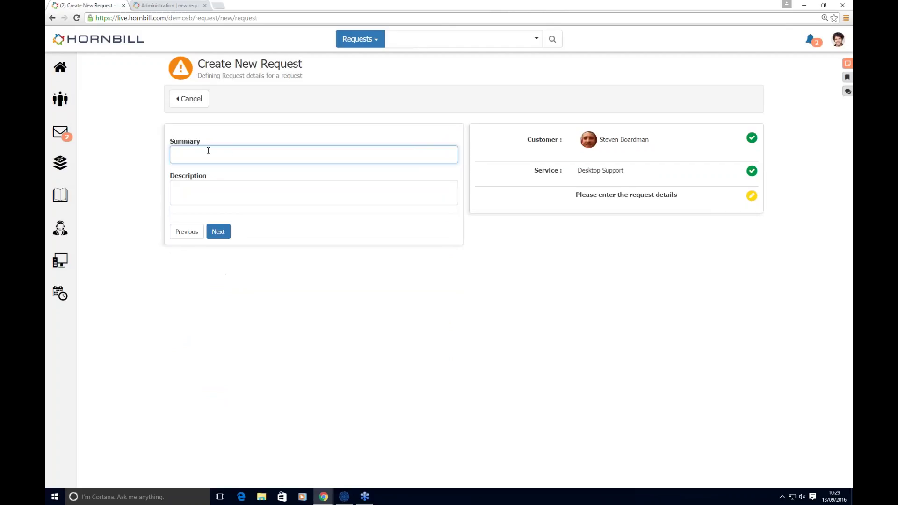
Step: Enter summary 'VPN Issue' and a description saying the user is unable to connect
type("vpn")
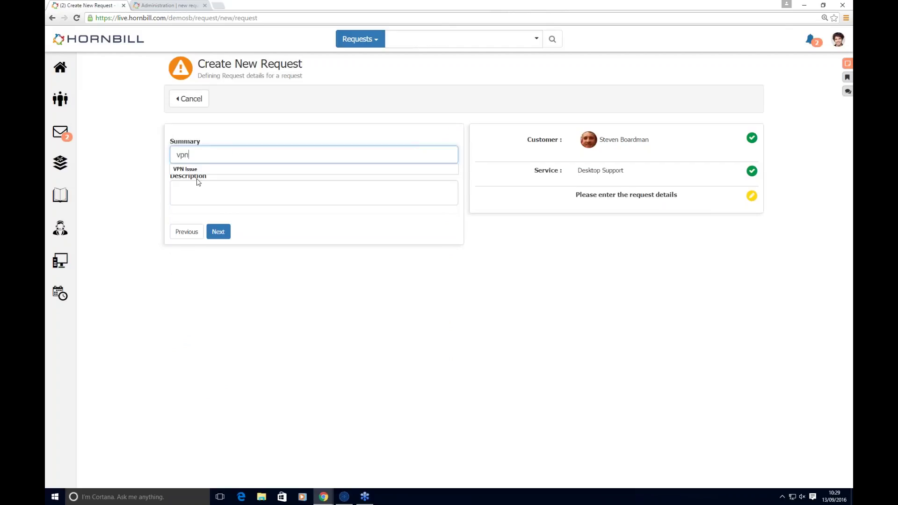
left_click(195, 192)
type("unal")
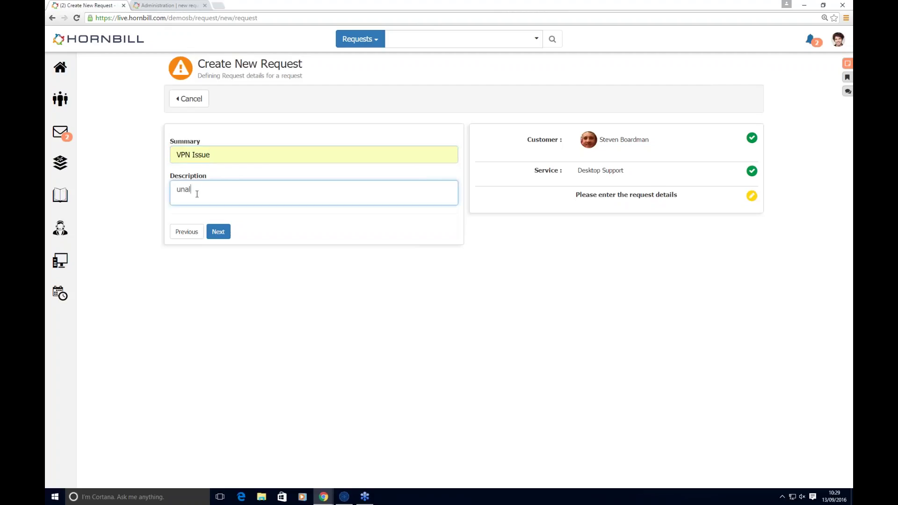
type("b")
key("BackSpace")
key("BackSpace")
type("ble o")
key("BackSpace")
type("to connect")
left_click(218, 232)
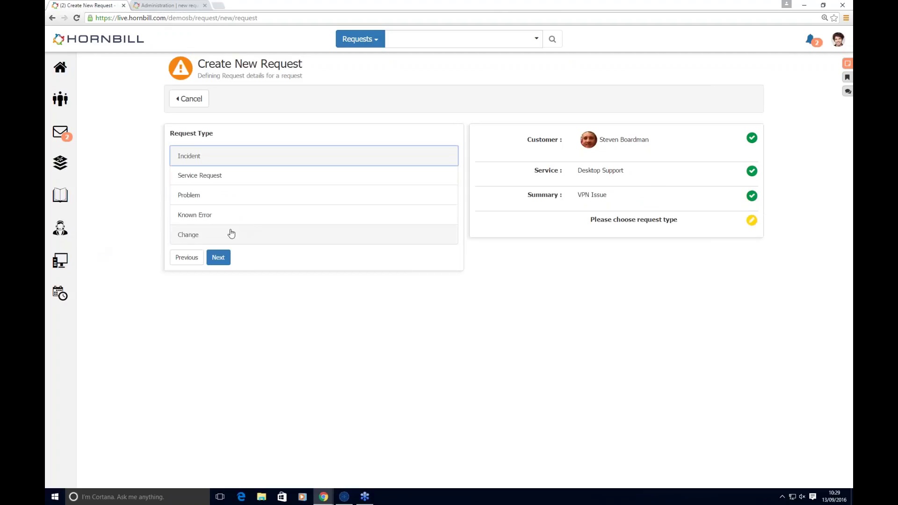
Step: Make the request an Incident categorised Network > VPN Access with High priority
left_click(224, 156)
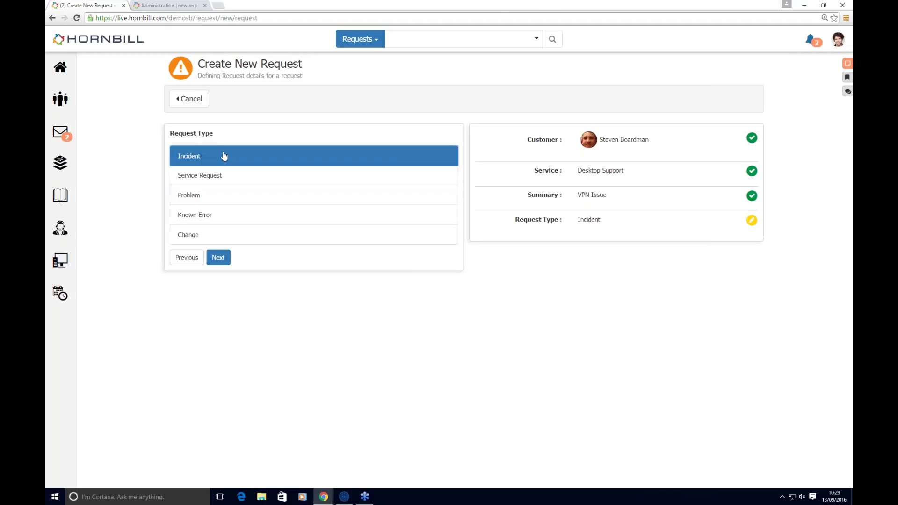
left_click(218, 258)
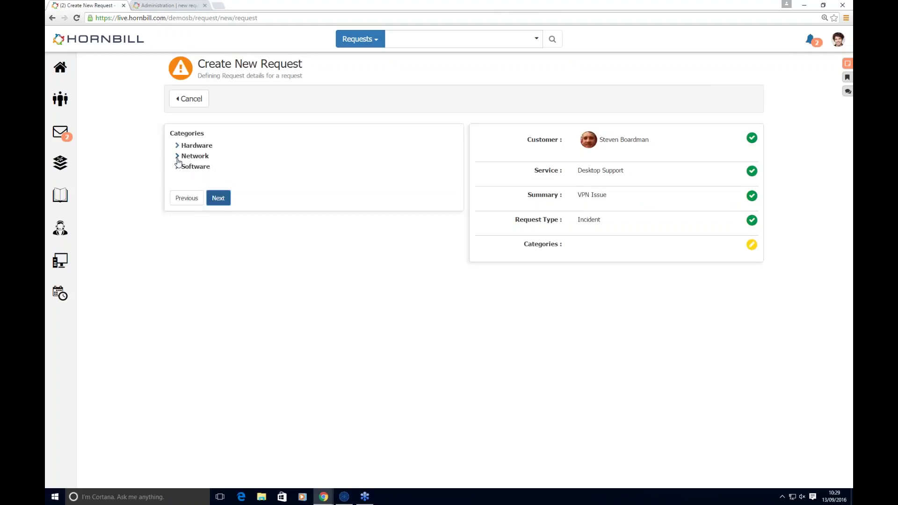
left_click(178, 157)
left_click(209, 177)
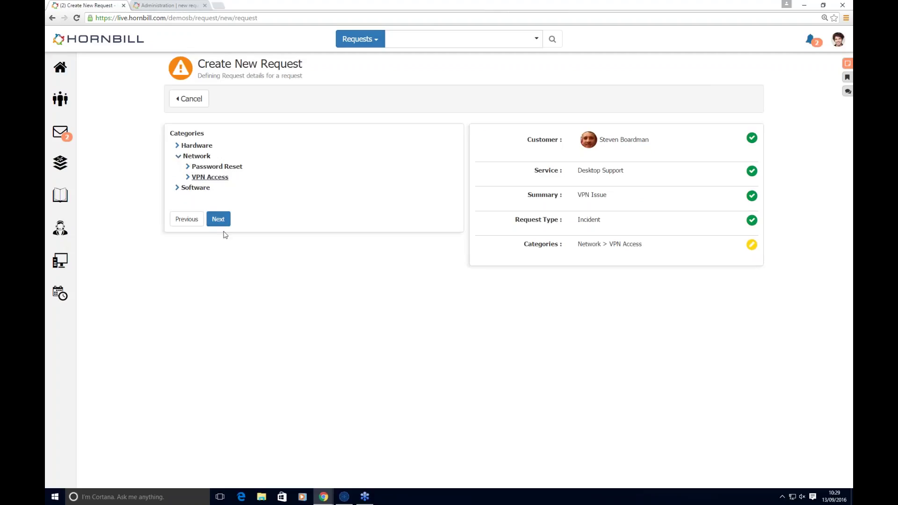
left_click(218, 219)
left_click(218, 150)
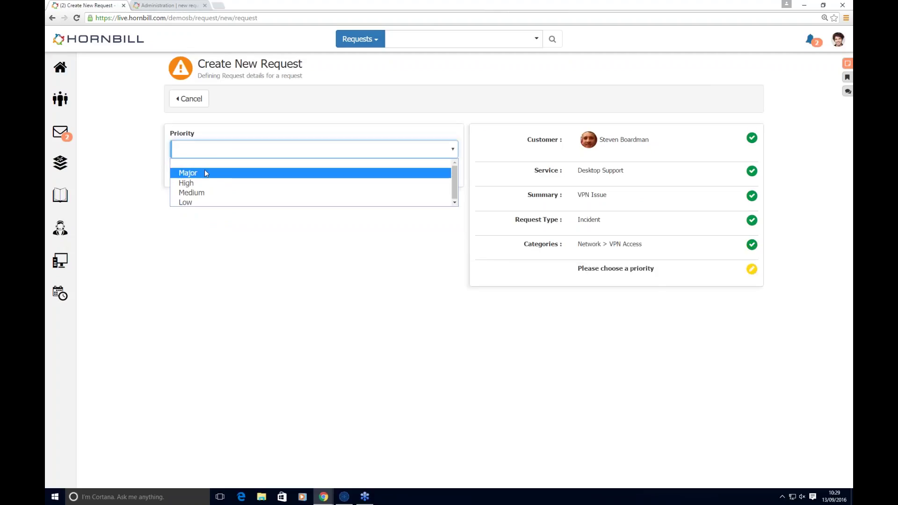
left_click(204, 171)
Step: Link laptop HOMEWKS03, finish raising it, and open the new incident IN00000202
left_click(223, 174)
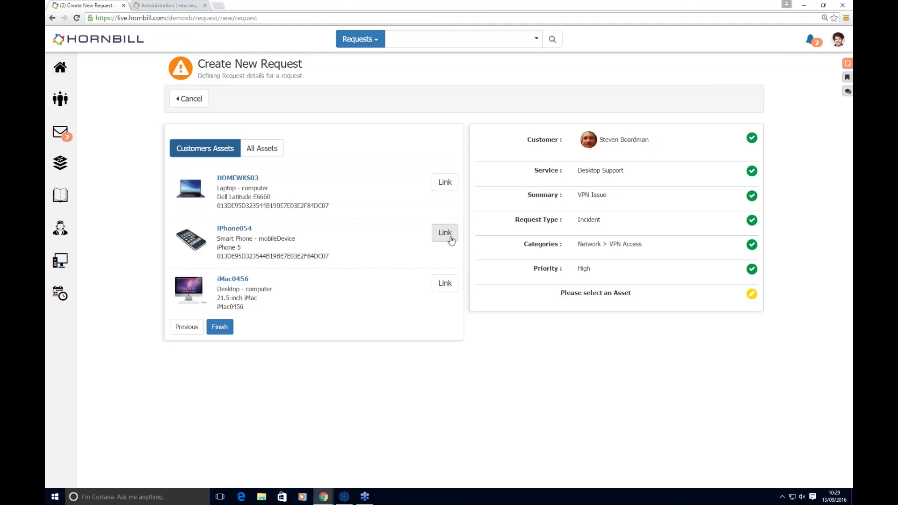
left_click(445, 182)
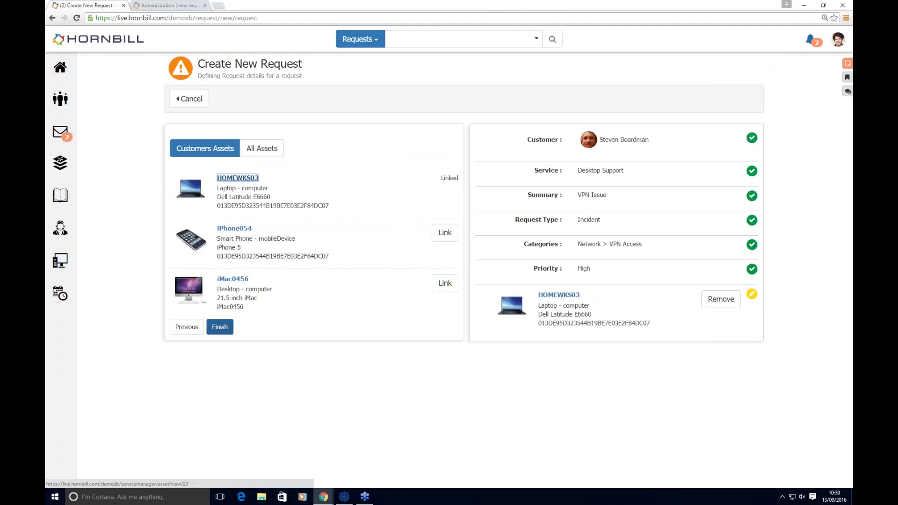
left_click(223, 327)
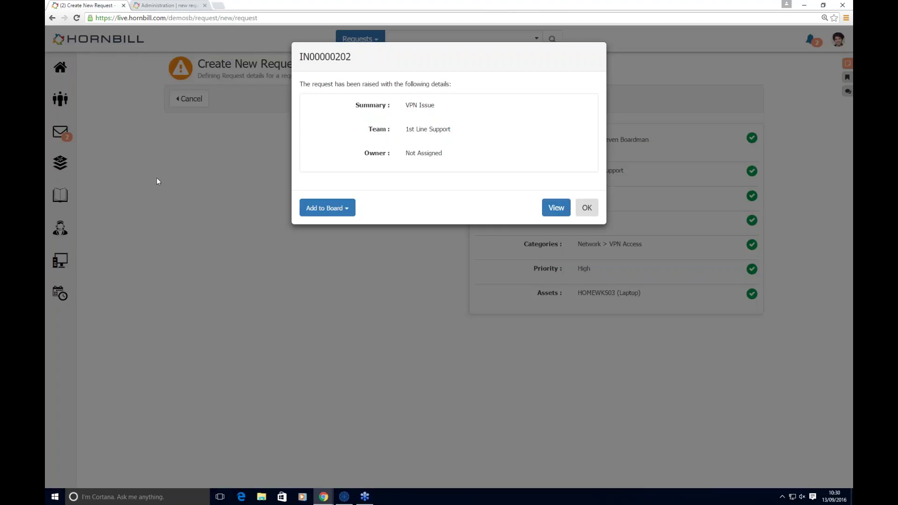
left_click(555, 207)
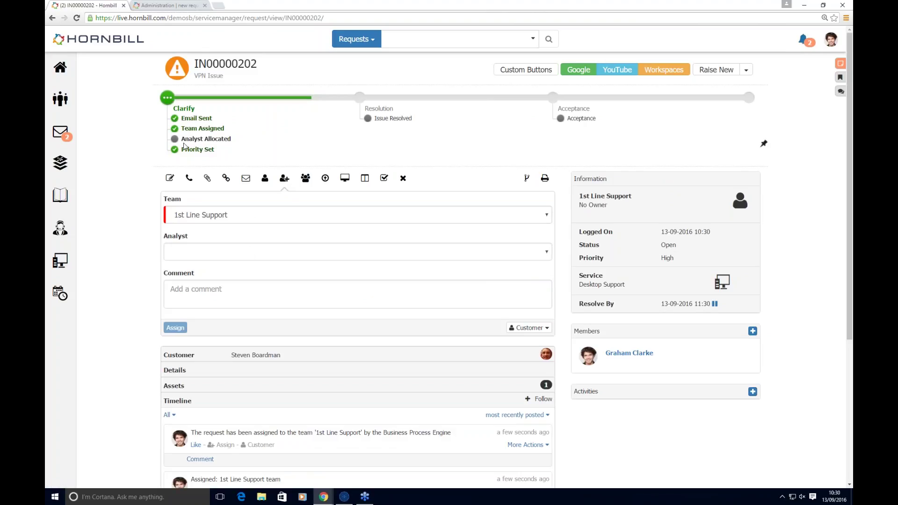
Step: Assign IN00000202 to an analyst in the 1st Line Support team
left_click(224, 252)
left_click(196, 295)
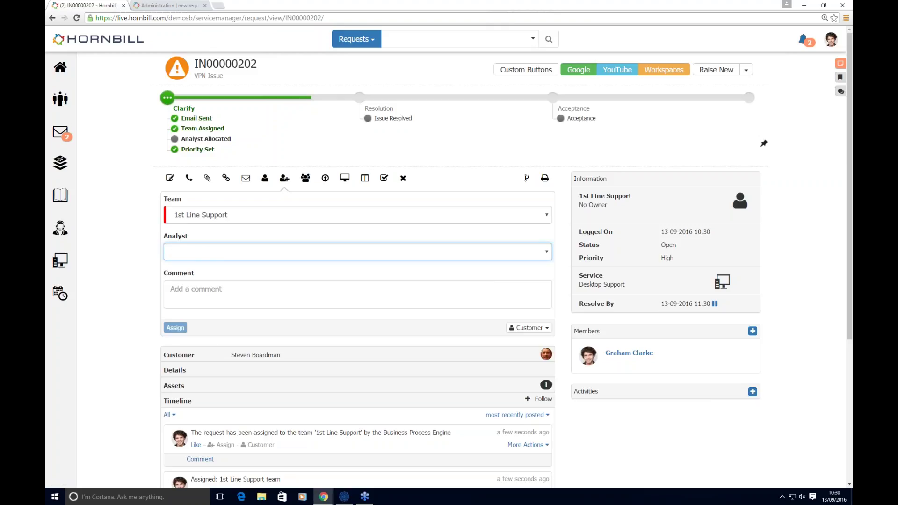
left_click(175, 327)
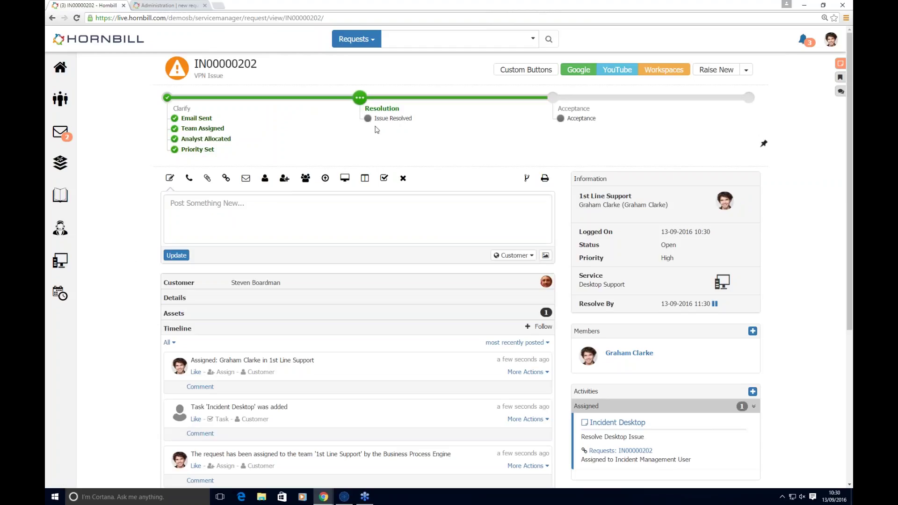
scroll(571, 364, "down", 1)
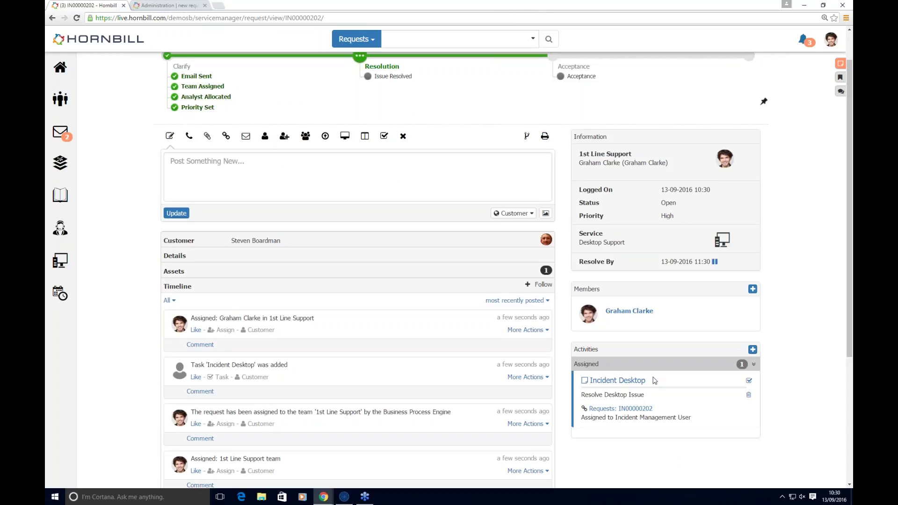
scroll(316, 355, "up", 1)
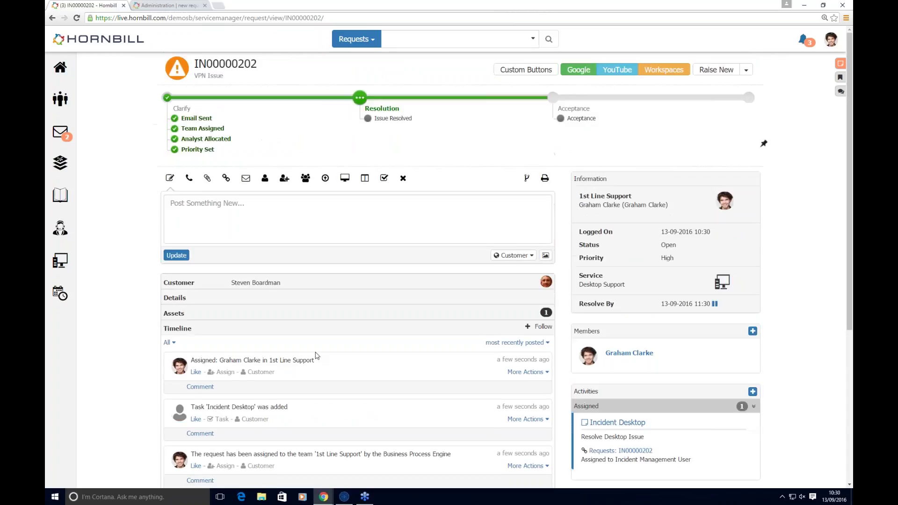
Step: Post a timeline update reading 'error' with a pasted screenshot attached
left_click(177, 203)
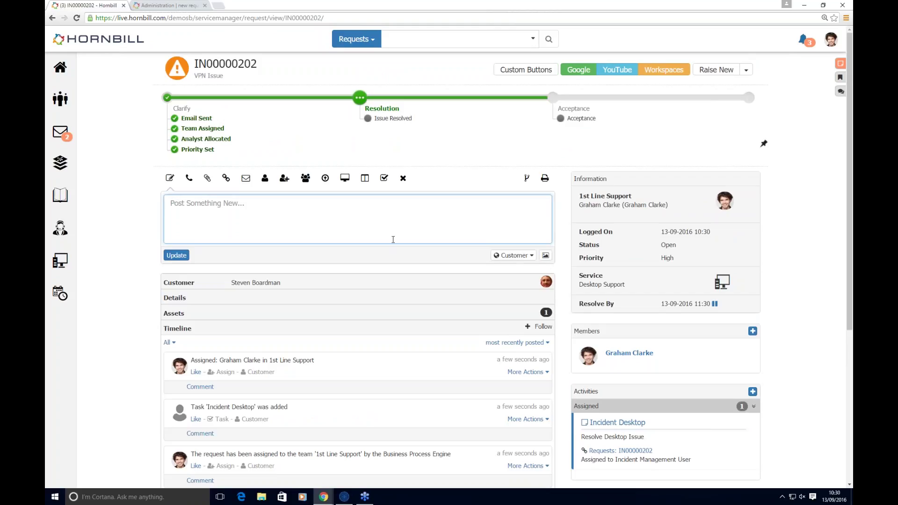
left_click(519, 255)
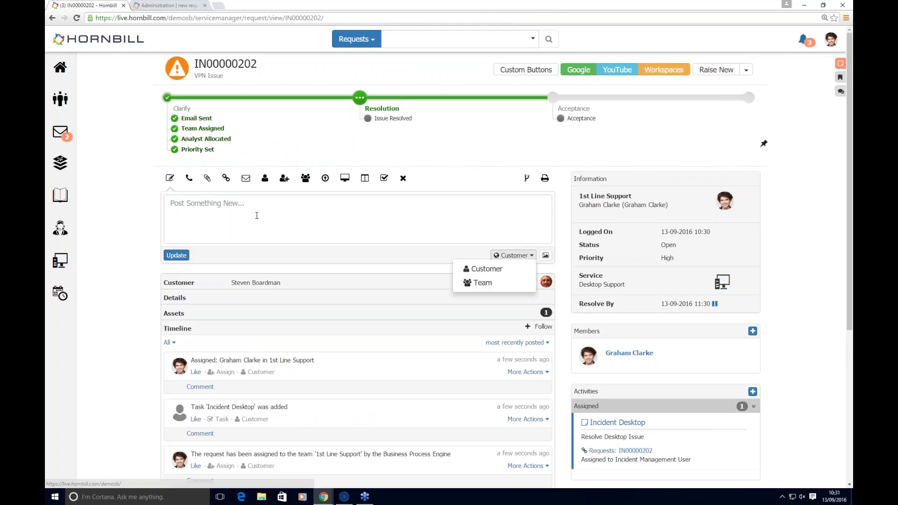
left_click(197, 216)
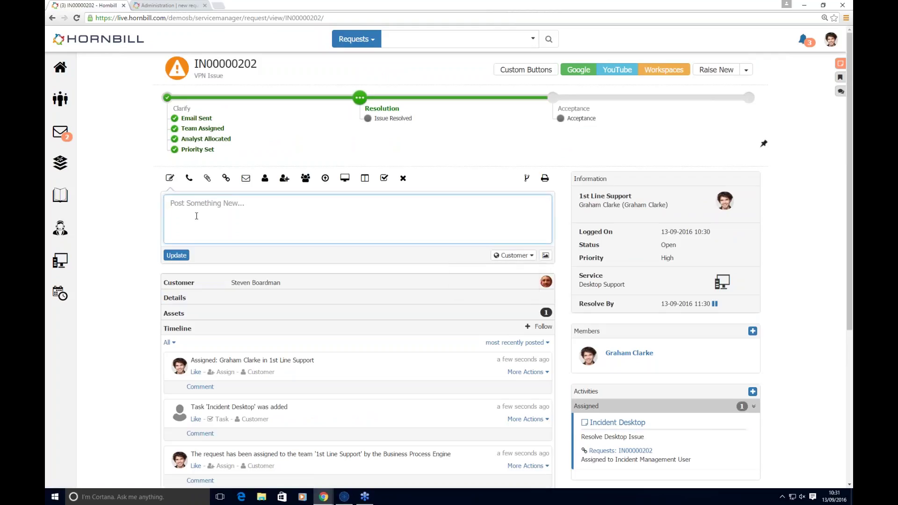
right_click(186, 208)
left_click(201, 257)
type("e")
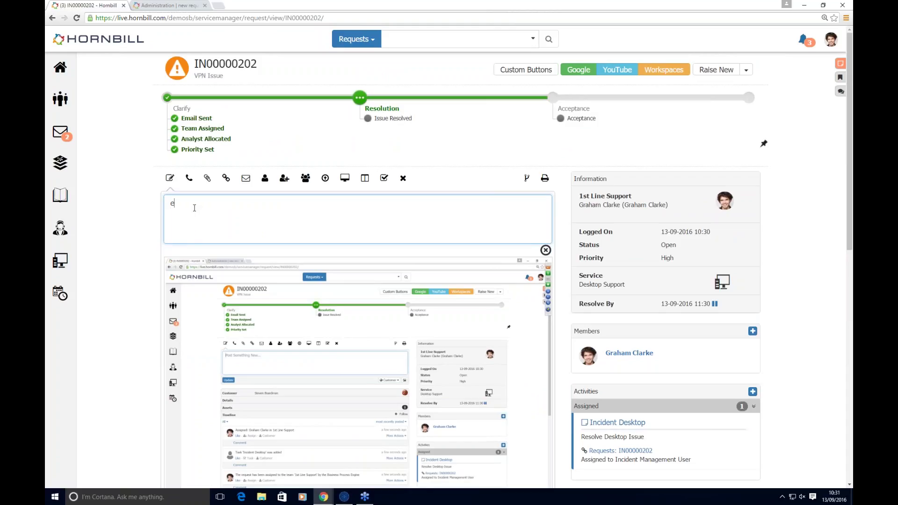
type("rror")
scroll(109, 350, "down", 3)
left_click(177, 386)
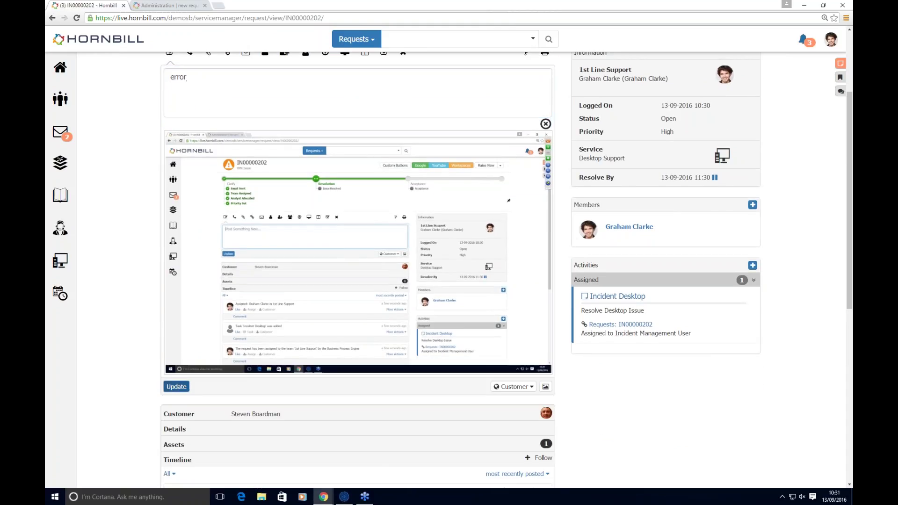
scroll(154, 346, "down", 1)
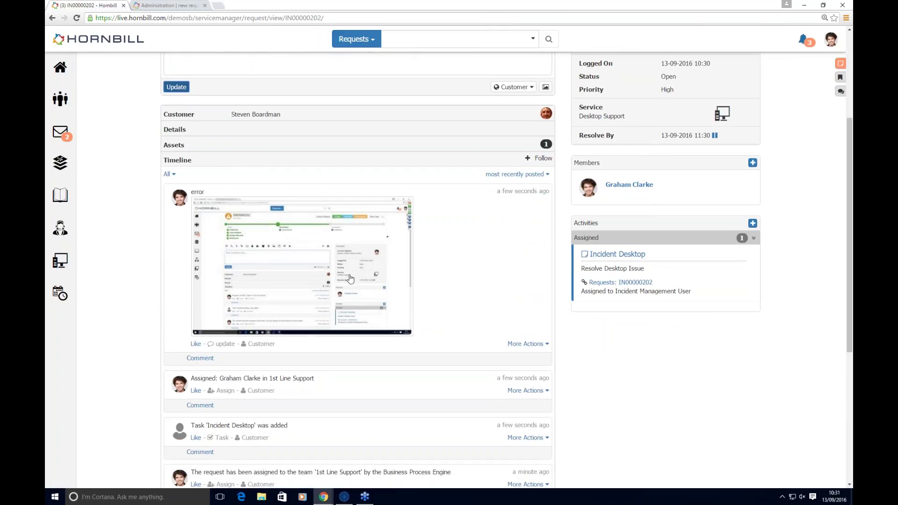
scroll(365, 310, "down", 3)
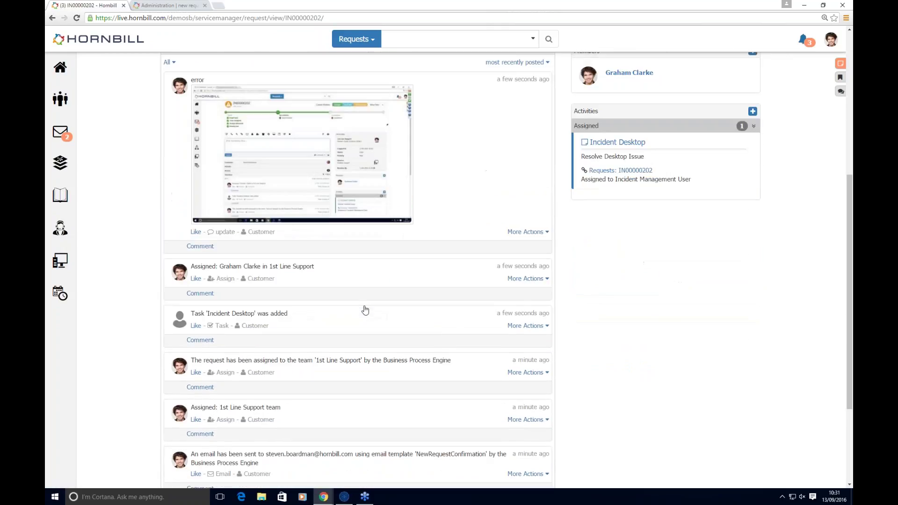
scroll(365, 310, "down", 1)
scroll(365, 310, "up", 6)
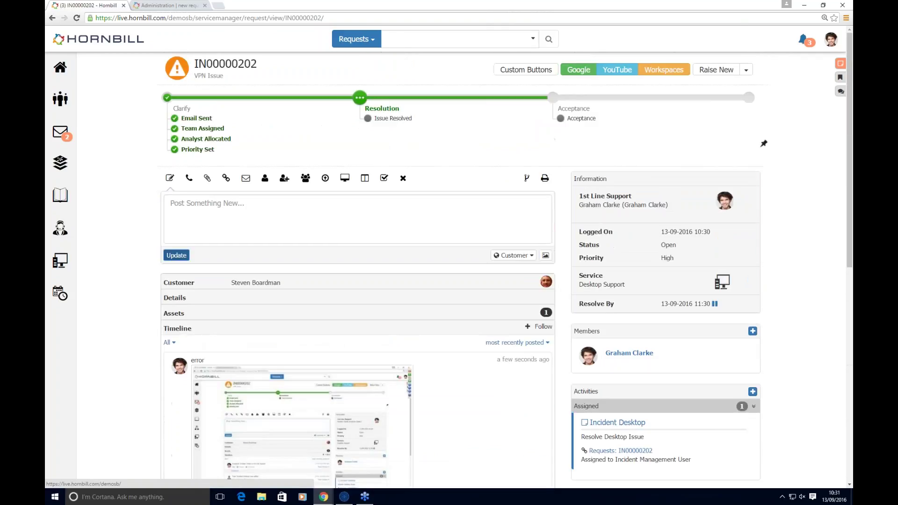
Step: Search for requests matching 'vpn' to link to the incident
left_click(189, 178)
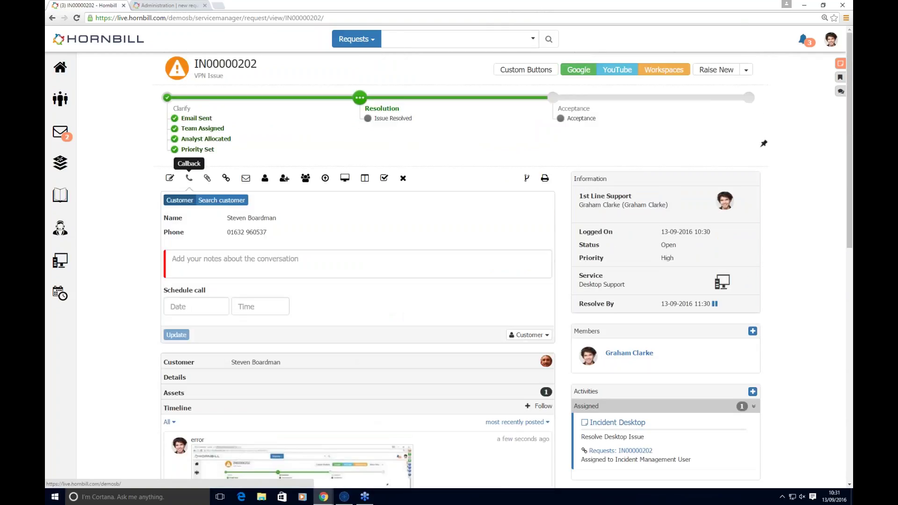
left_click(207, 178)
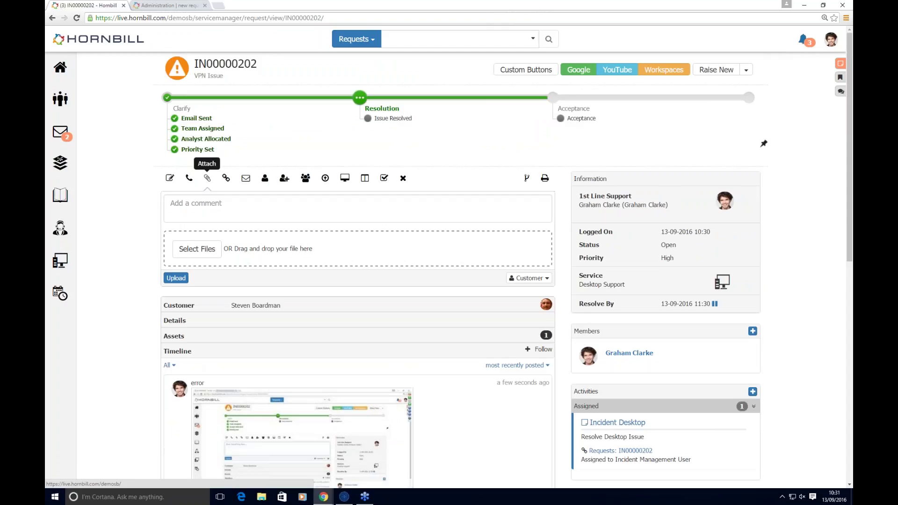
left_click(226, 179)
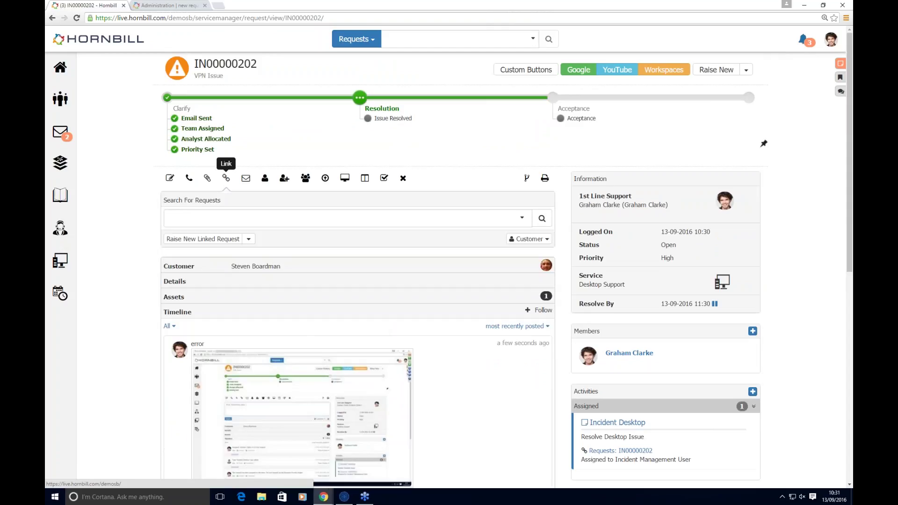
left_click(214, 216)
type("vpn")
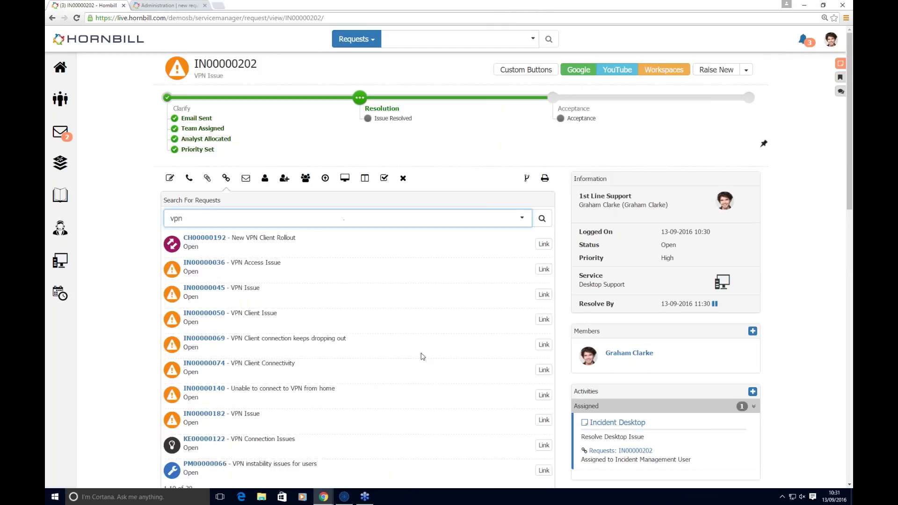
scroll(421, 356, "down", 1)
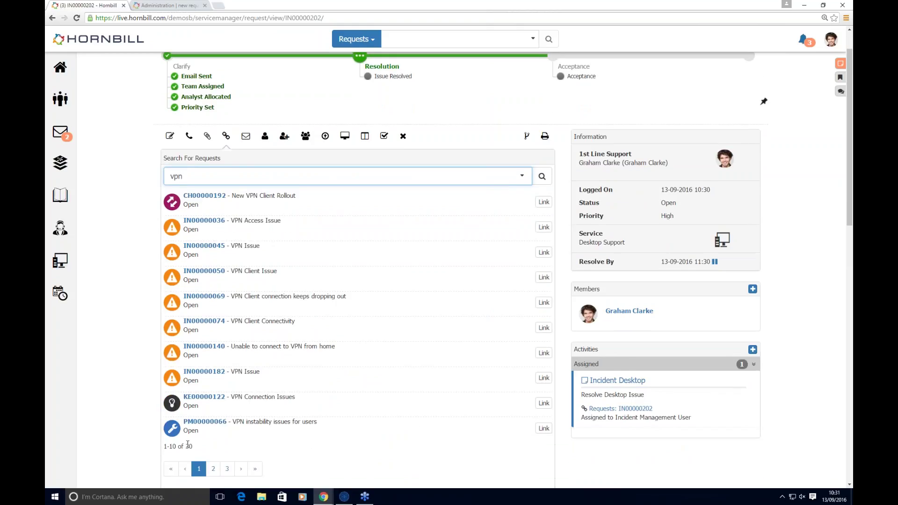
Step: Filter results to open Problem records and link PM00000066
left_click(521, 176)
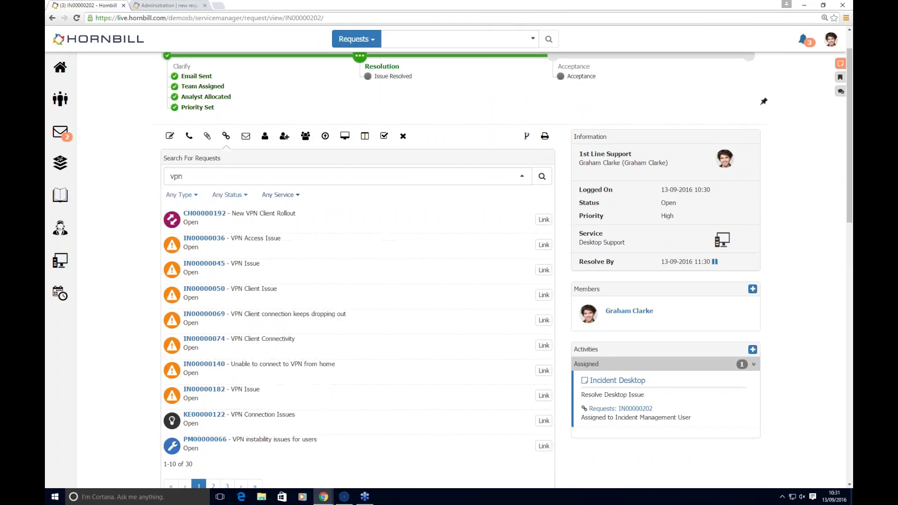
left_click(180, 194)
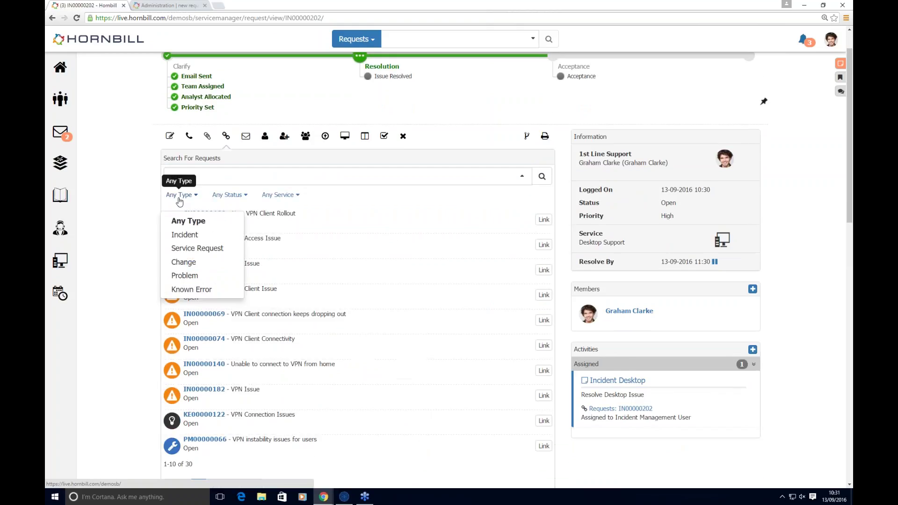
left_click(184, 275)
left_click(228, 195)
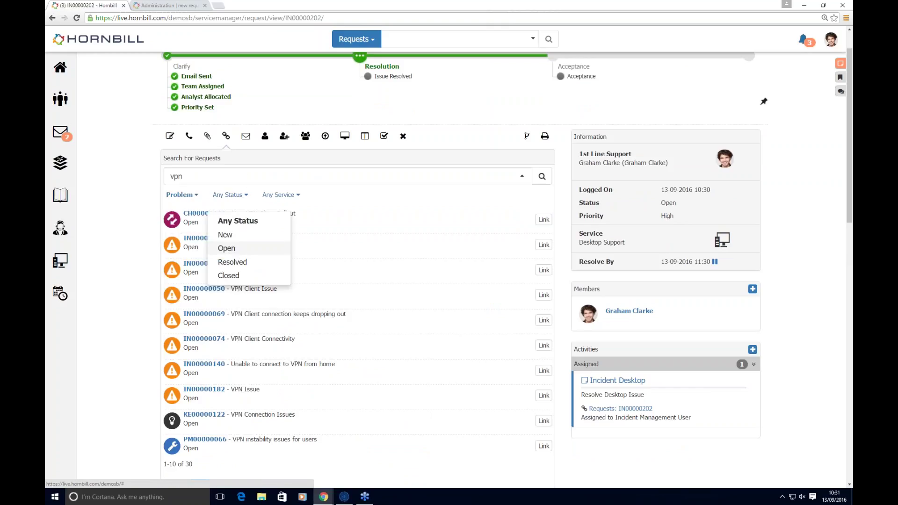
left_click(229, 248)
left_click(542, 178)
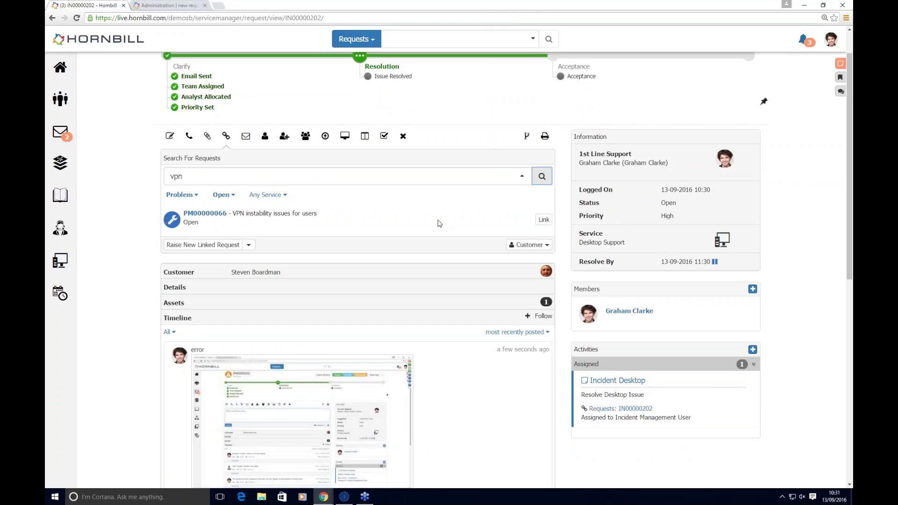
left_click(543, 220)
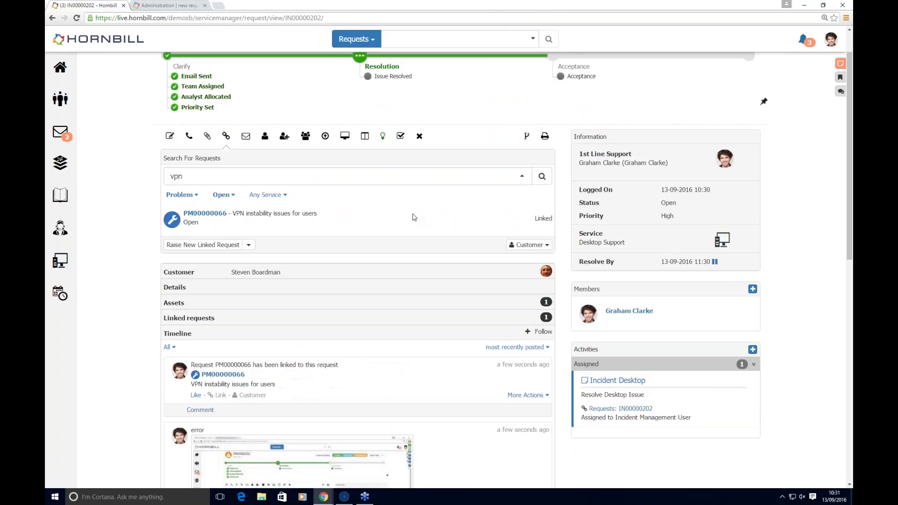
Step: Review the PM00000066 workaround offered as an available solution
left_click(383, 138)
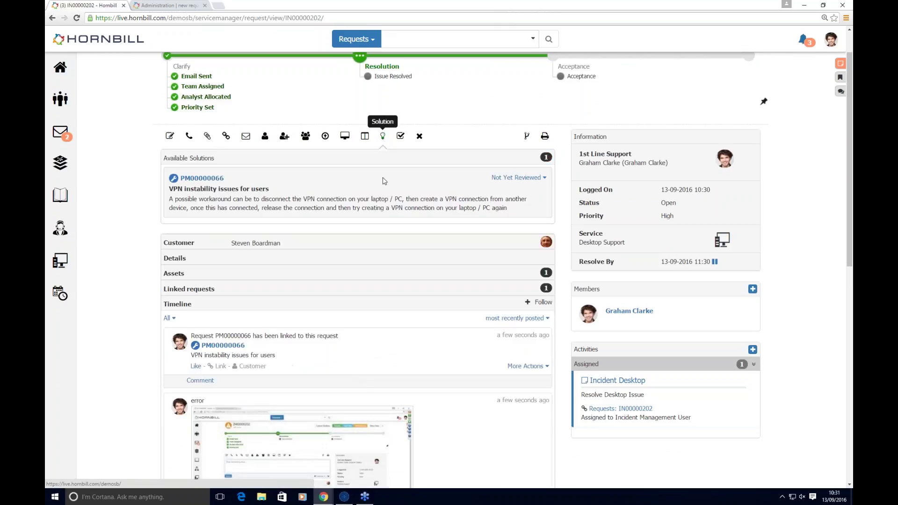
left_click(516, 177)
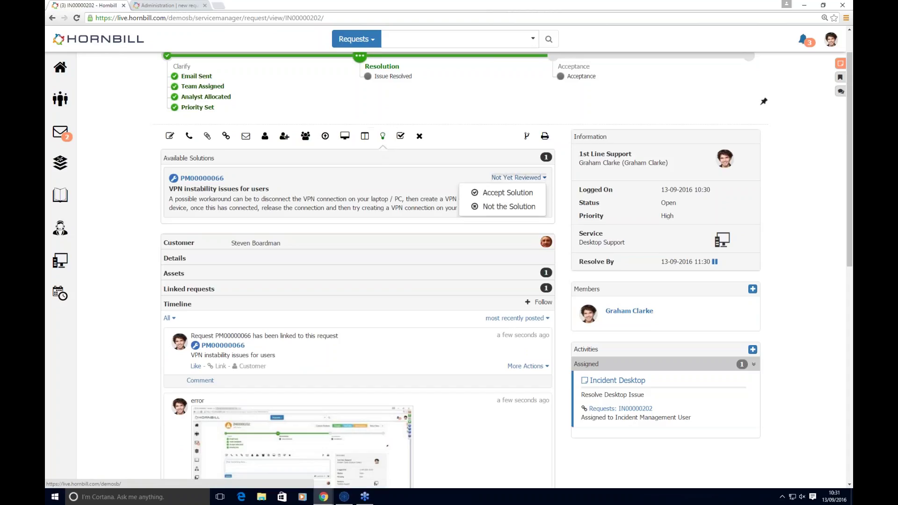
left_click(406, 179)
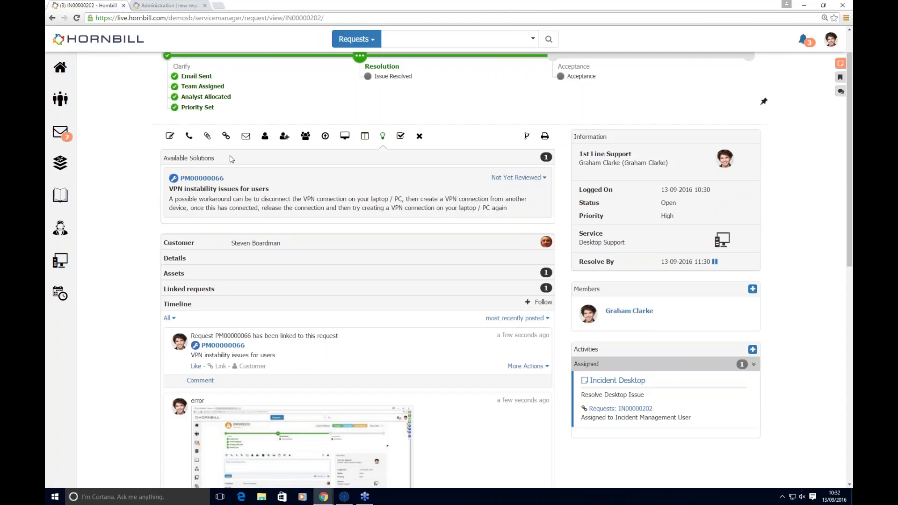
Step: Return to the update view and start following the incident
left_click(226, 136)
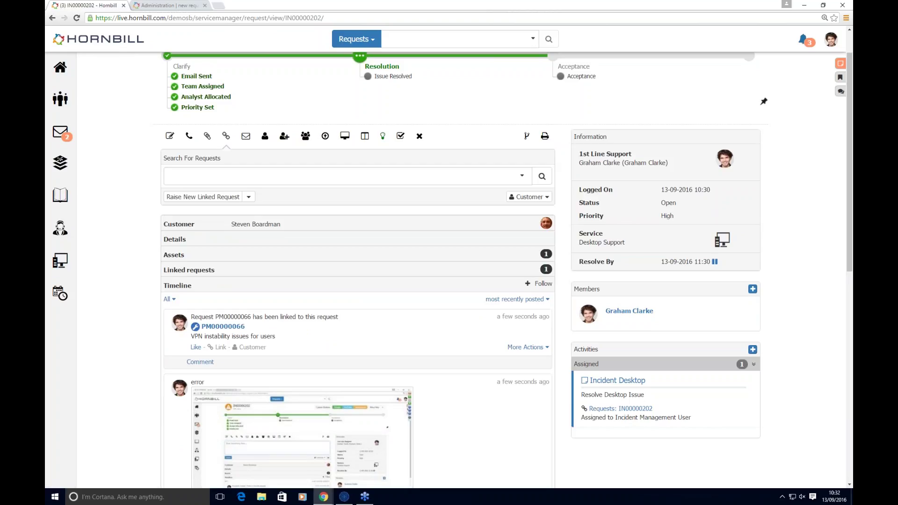
left_click(170, 137)
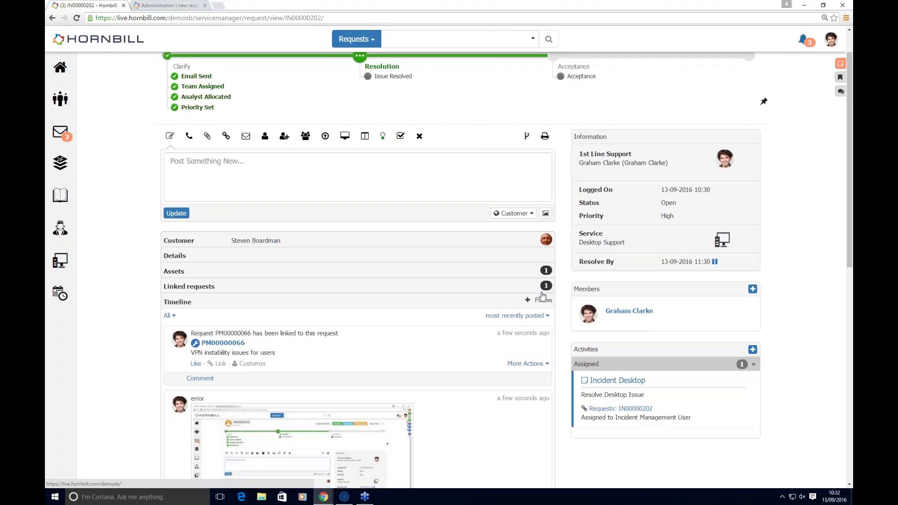
left_click(542, 302)
Step: Add the Change Manager as a member of IN00000202 by searching their name
left_click(752, 289)
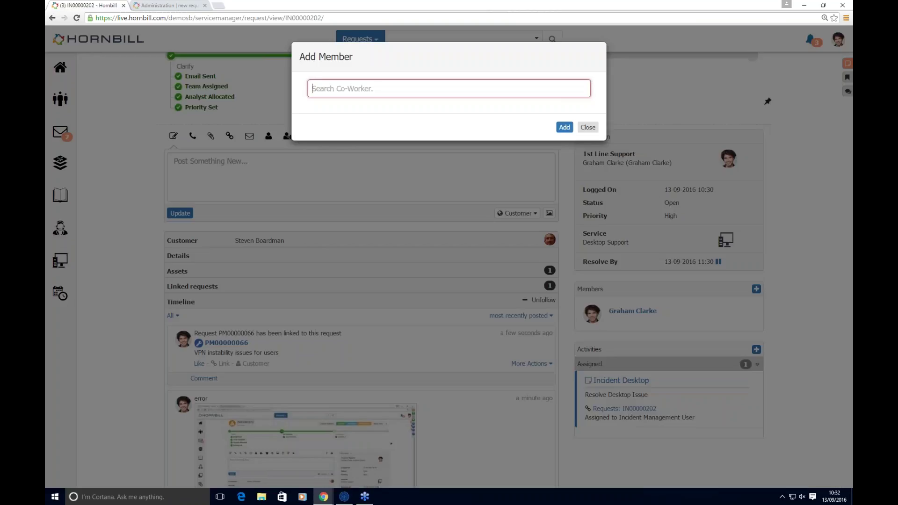
type("rose")
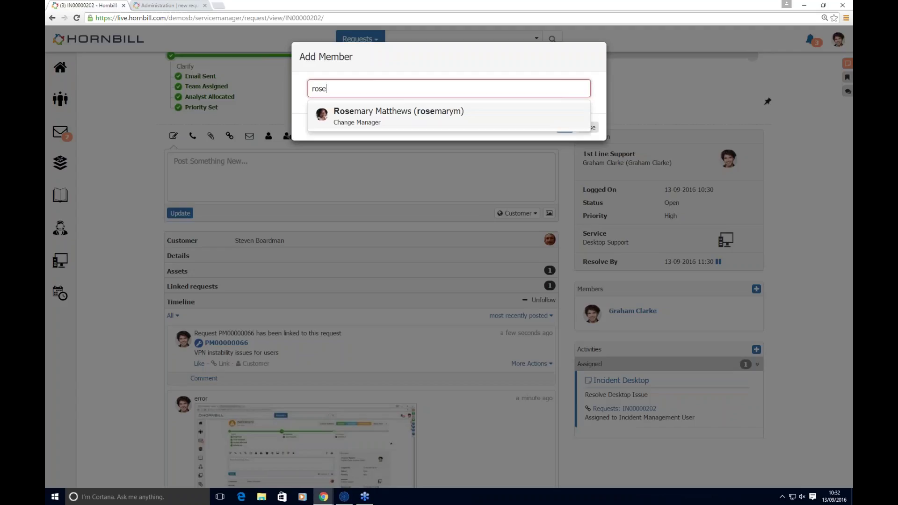
left_click(361, 112)
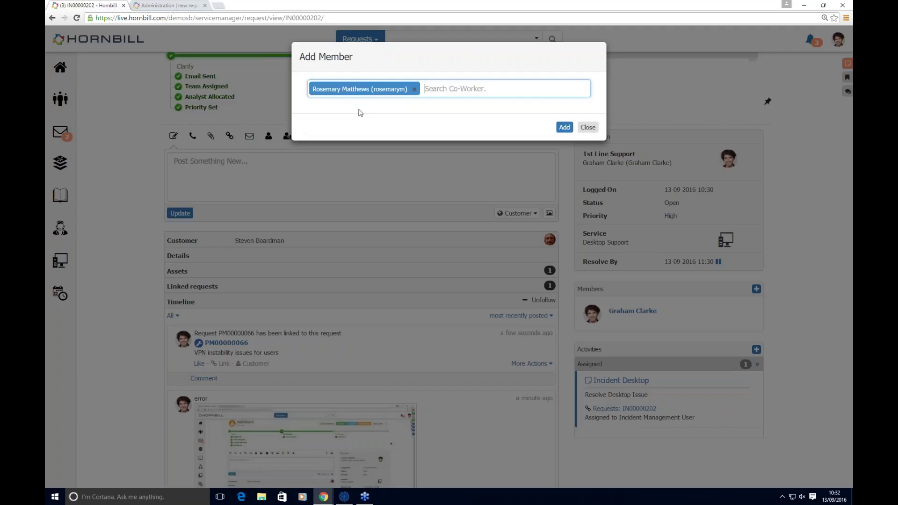
left_click(565, 127)
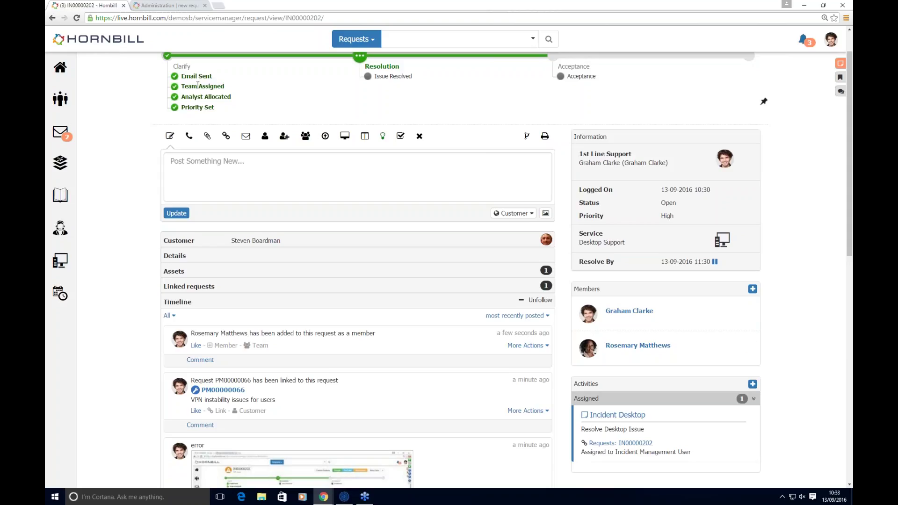
left_click(201, 164)
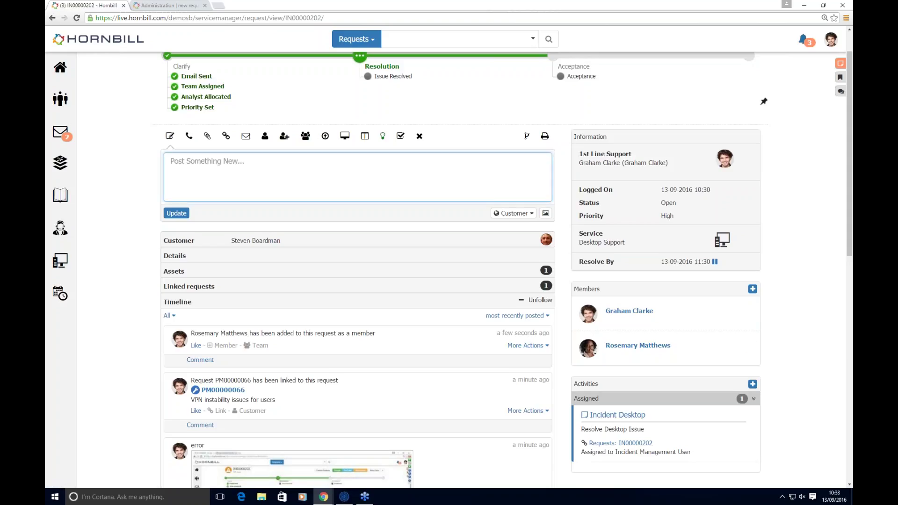
type("@ro")
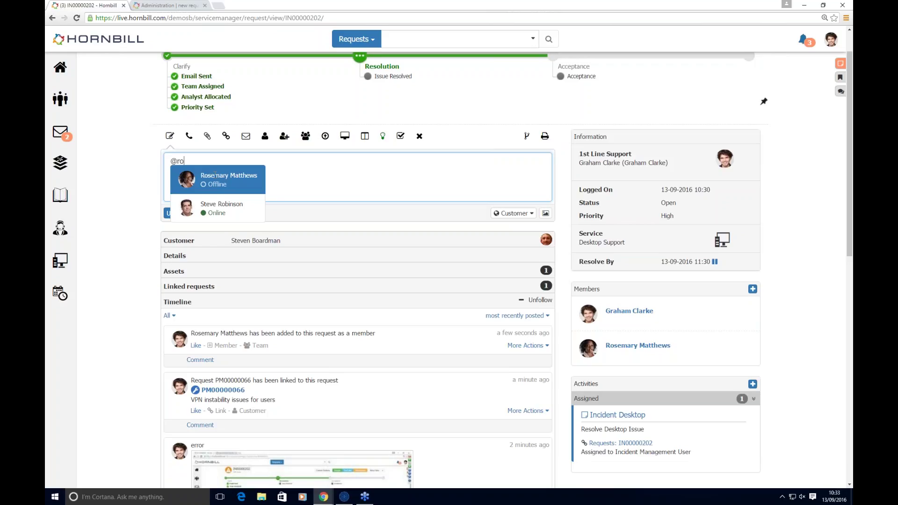
left_click(215, 173)
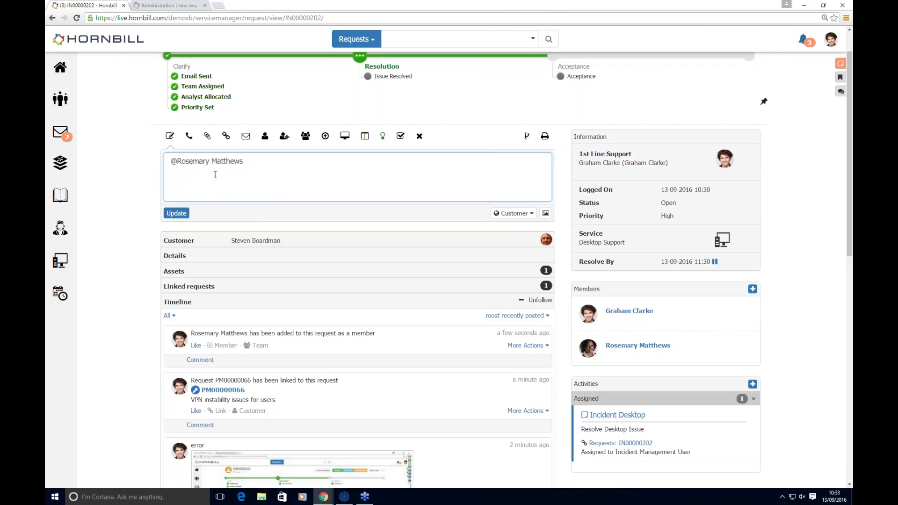
type("please can can you advicse?")
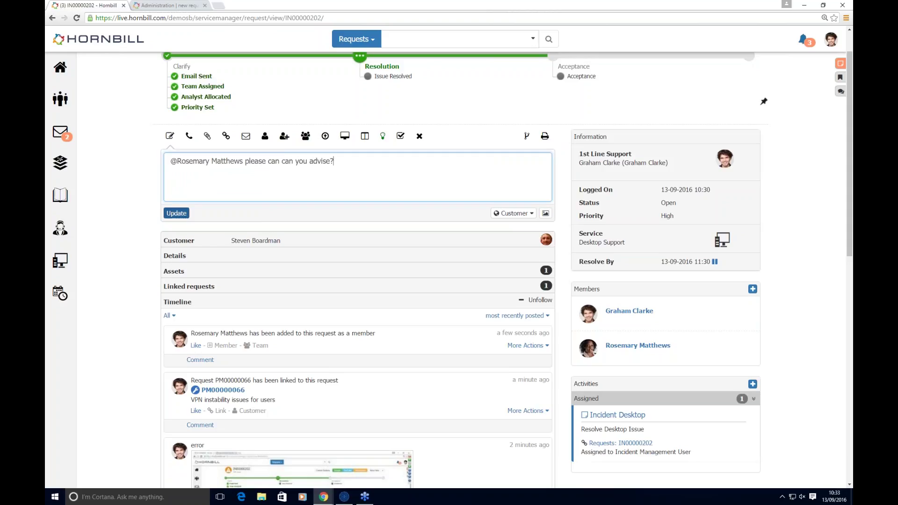
left_click(176, 213)
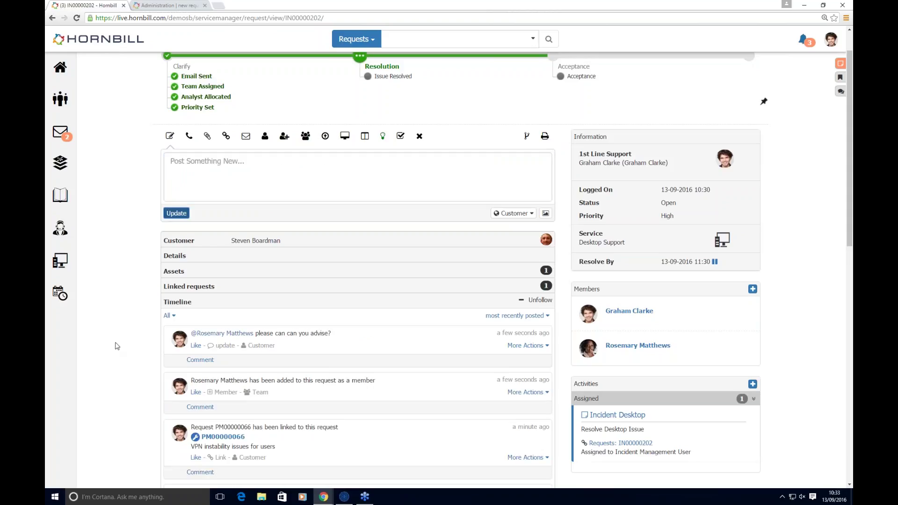
scroll(116, 346, "down", 1)
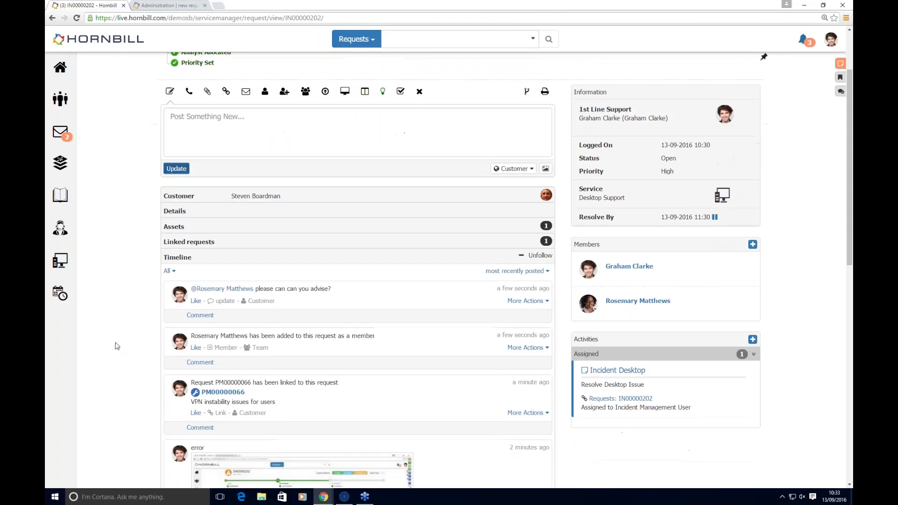
scroll(117, 346, "up", 2)
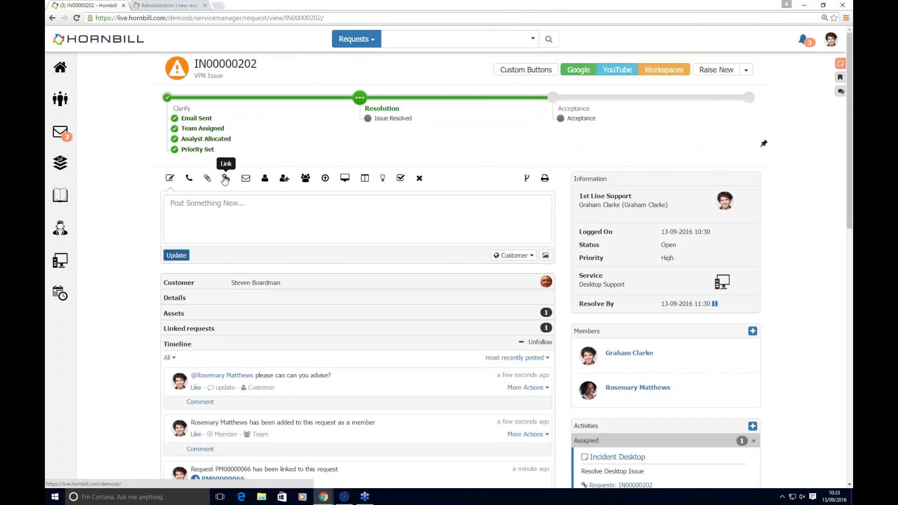
Step: Start a new linked change from the incident, keeping its summary and choosing Desktop Support
left_click(207, 178)
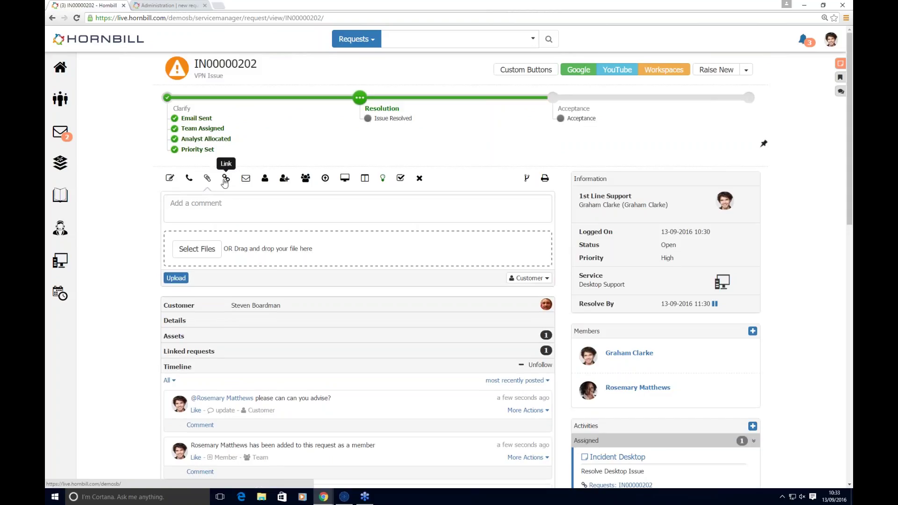
left_click(226, 178)
left_click(248, 239)
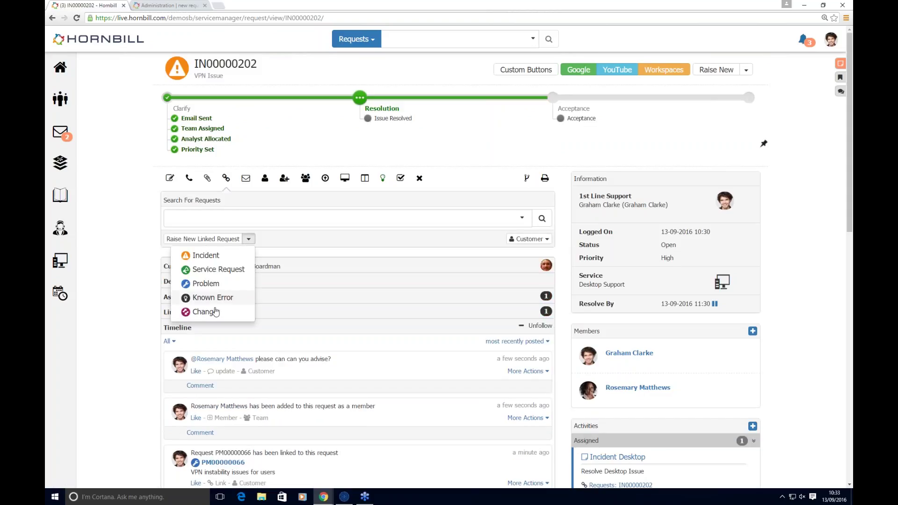
left_click(206, 311)
left_click(182, 231)
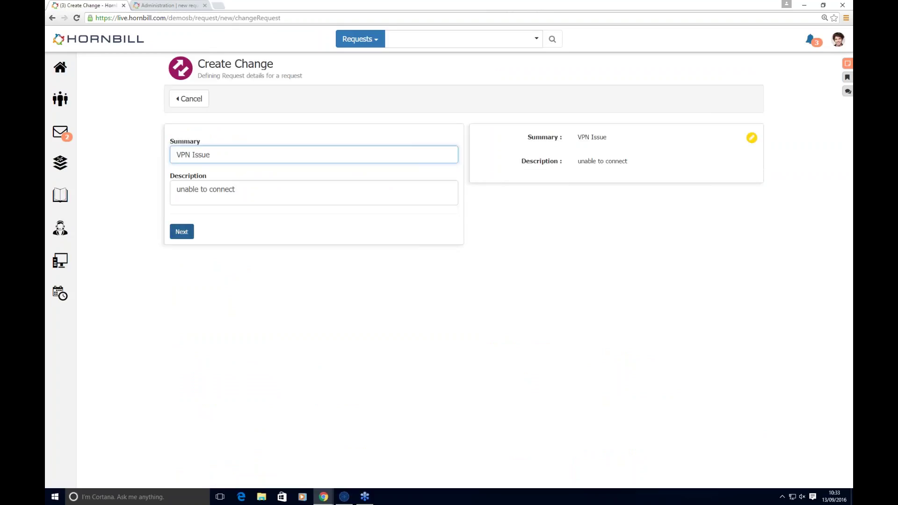
left_click(199, 174)
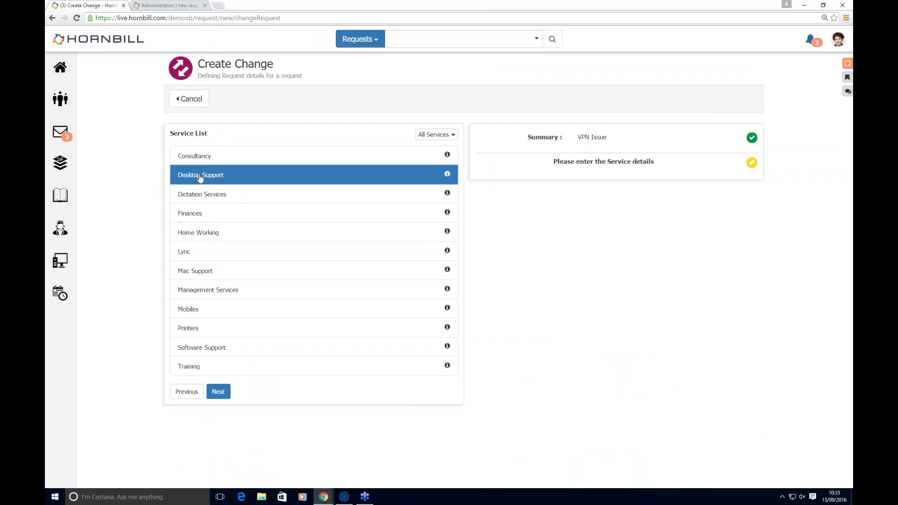
left_click(218, 392)
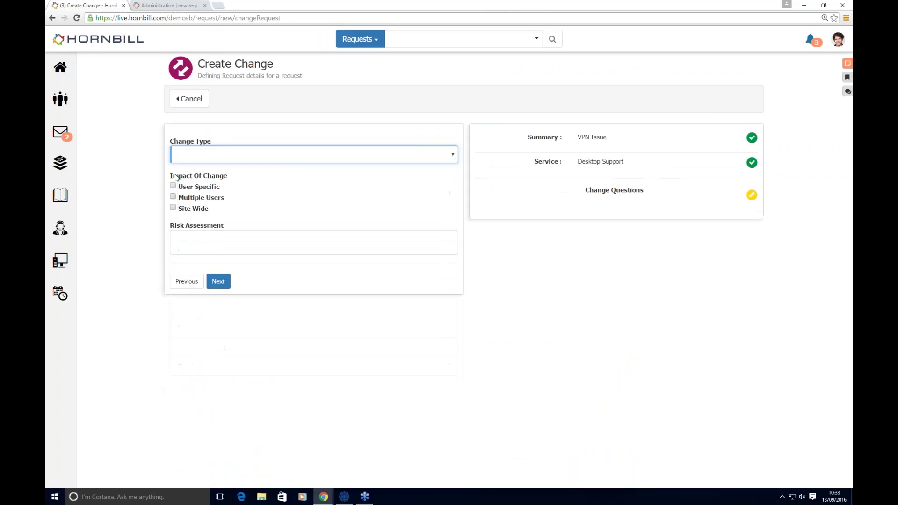
Step: Answer the change questions with Standard type, Multiple Users impact and Low risk, then finish without an asset
left_click(220, 156)
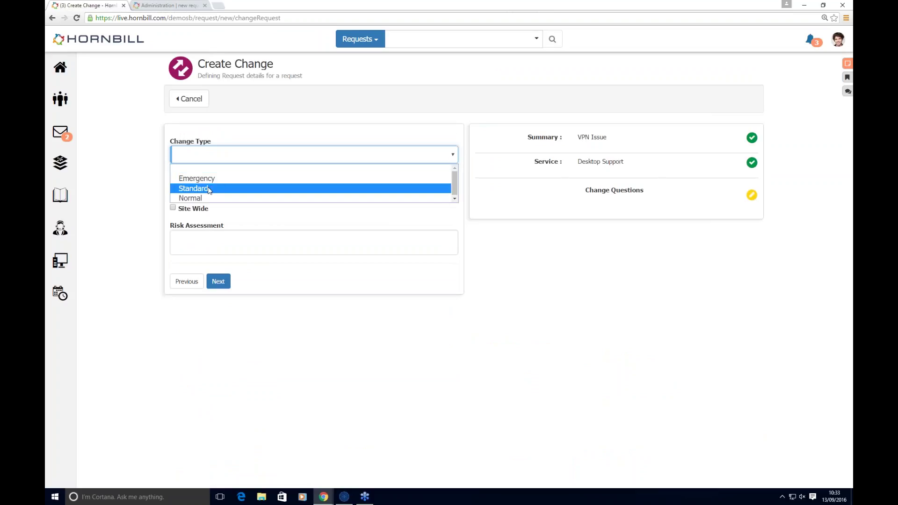
left_click(210, 188)
left_click(173, 197)
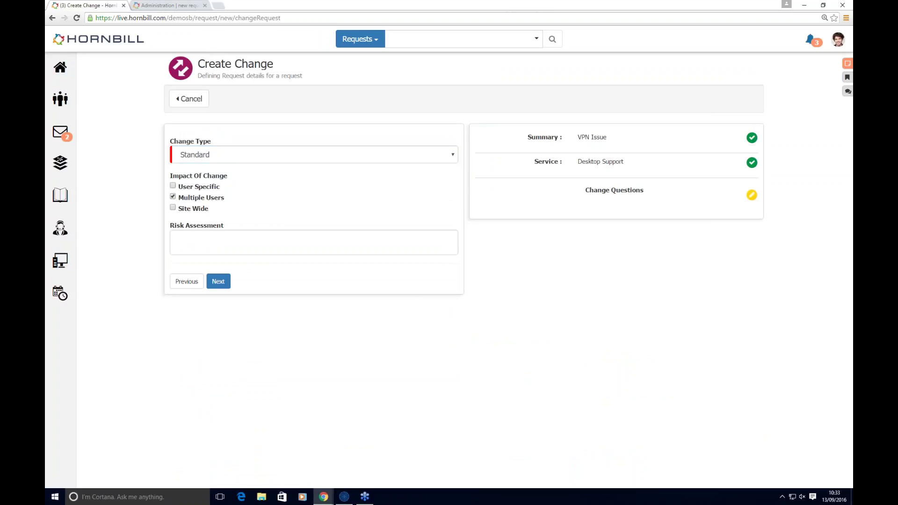
left_click(180, 241)
type("Low")
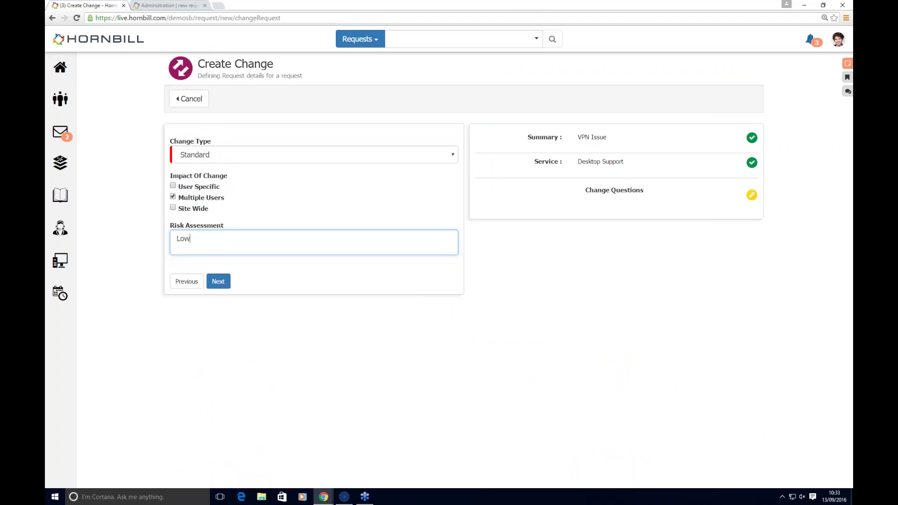
left_click(218, 281)
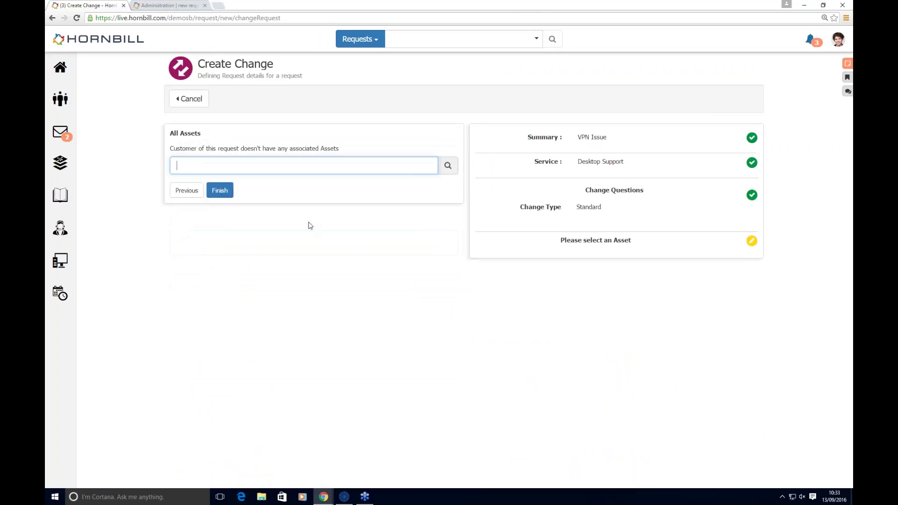
left_click(217, 192)
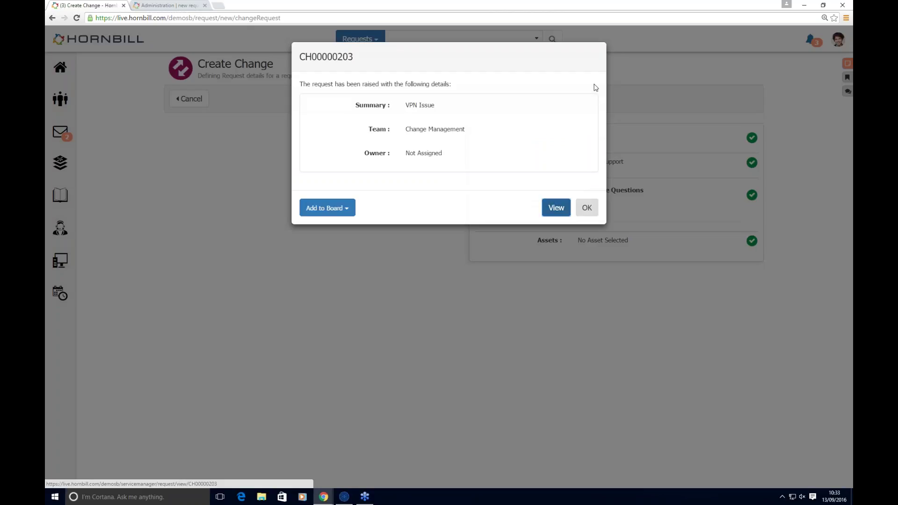
Step: Open change CH00000203 and assign it to an analyst from Change Management
left_click(563, 213)
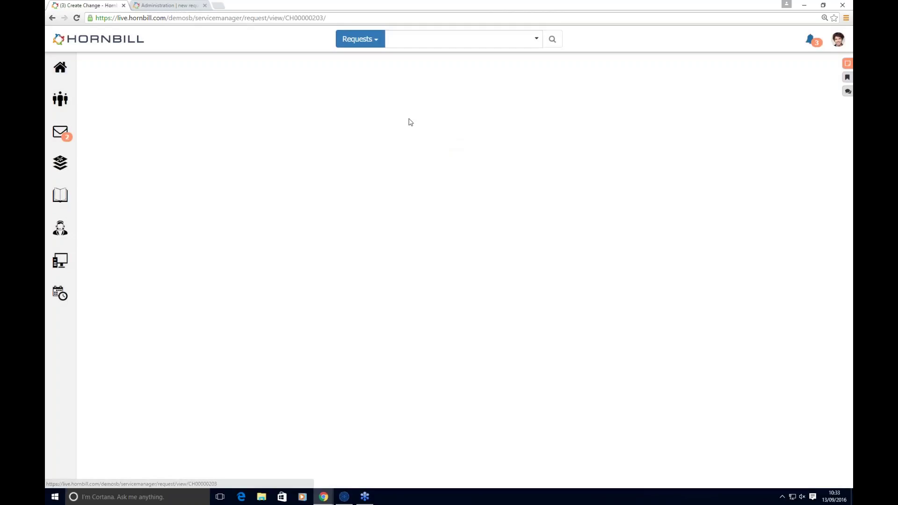
mouse_move(321, 120)
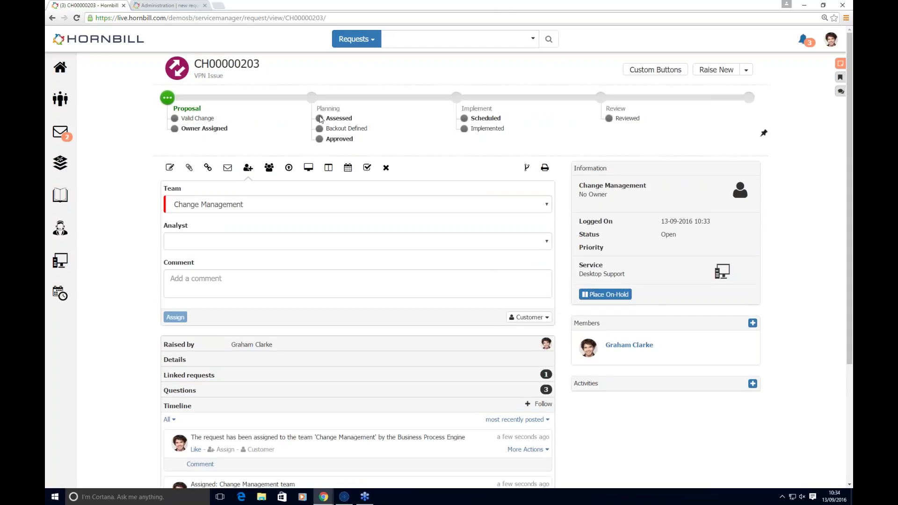
left_click(233, 246)
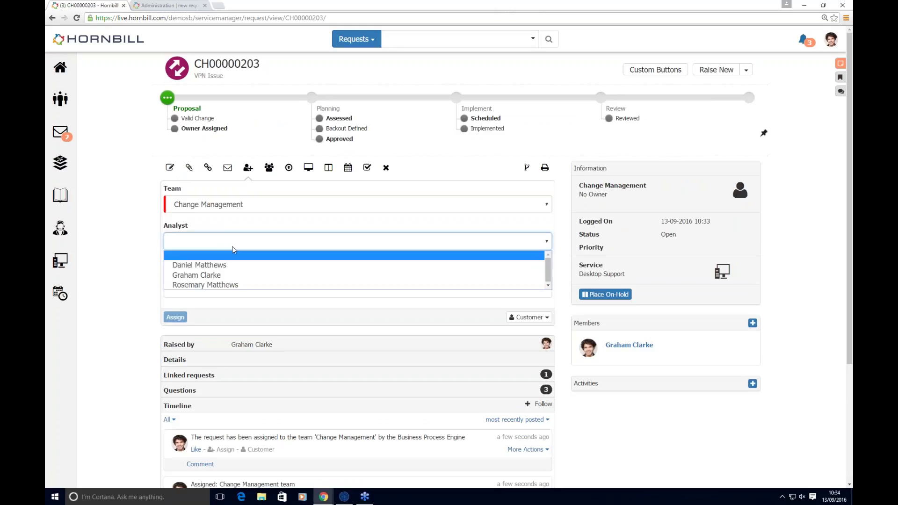
left_click(215, 275)
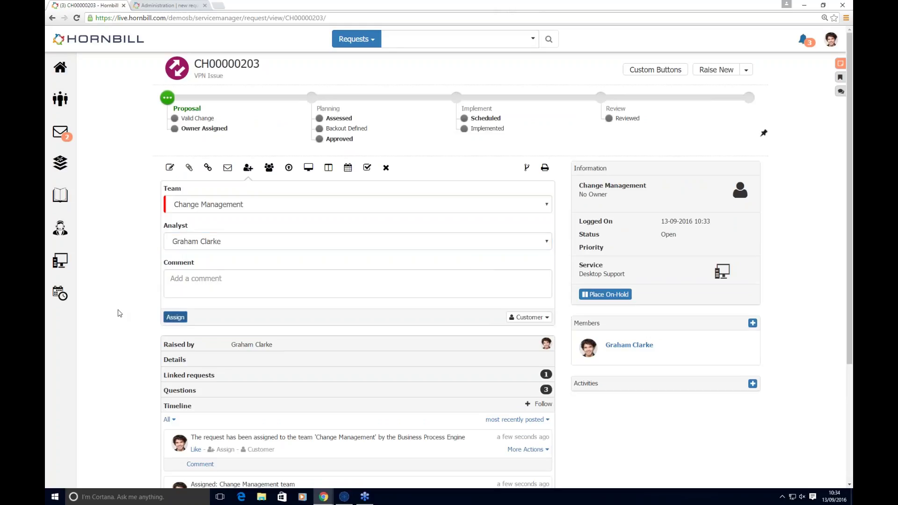
left_click(175, 317)
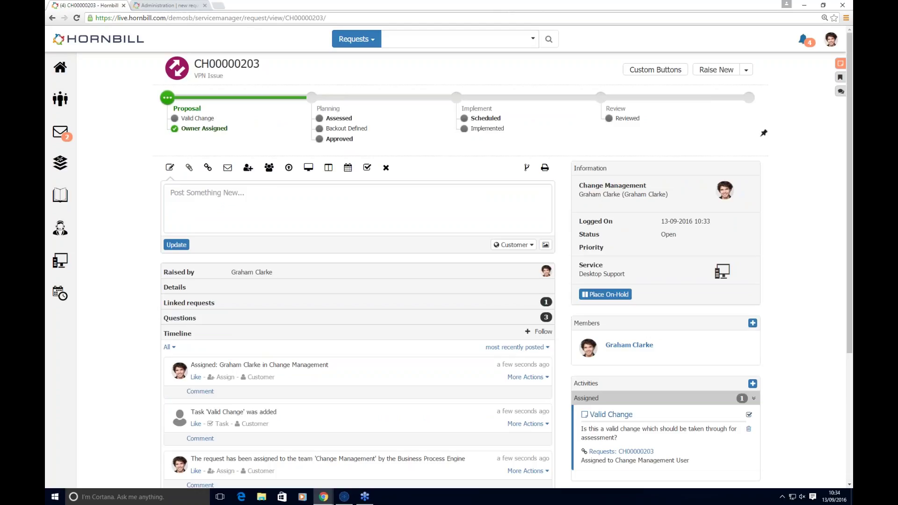
Step: Mark the Valid Change task Valid with reason 'looks ok worth investigaating' and 1 hour spent
left_click(611, 414)
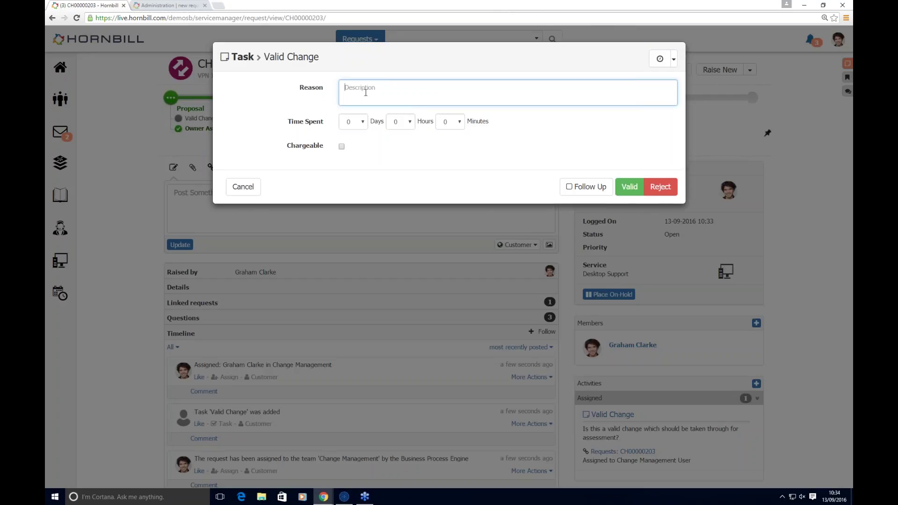
type("looks ok worth investigaating")
left_click(404, 120)
left_click(399, 144)
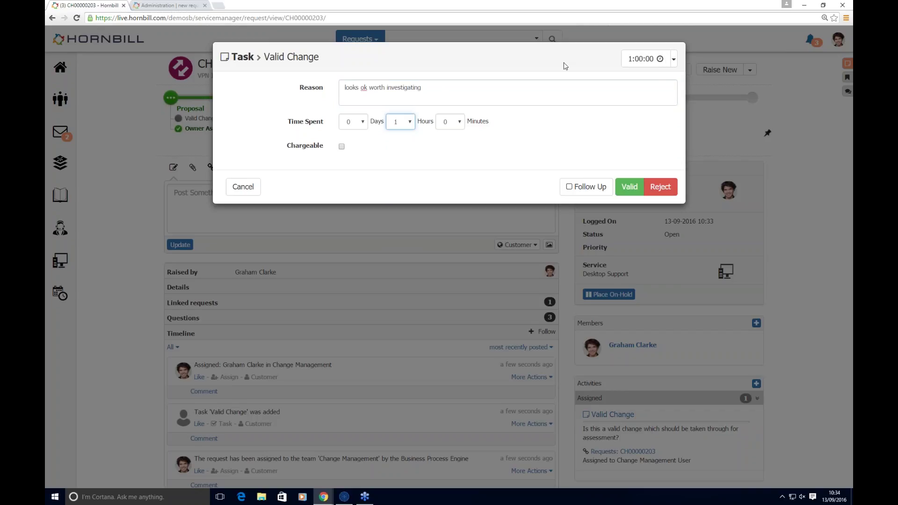
left_click(629, 187)
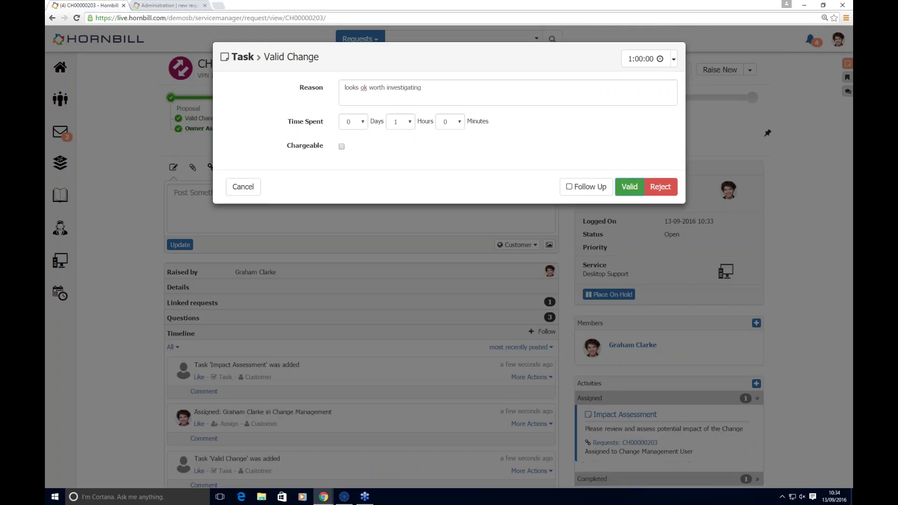
scroll(629, 477, "down", 2)
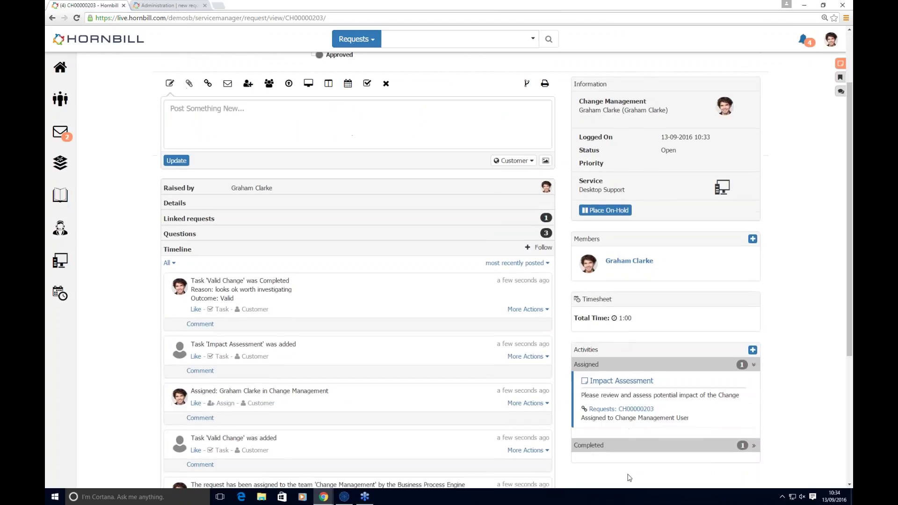
scroll(283, 122, "up", 2)
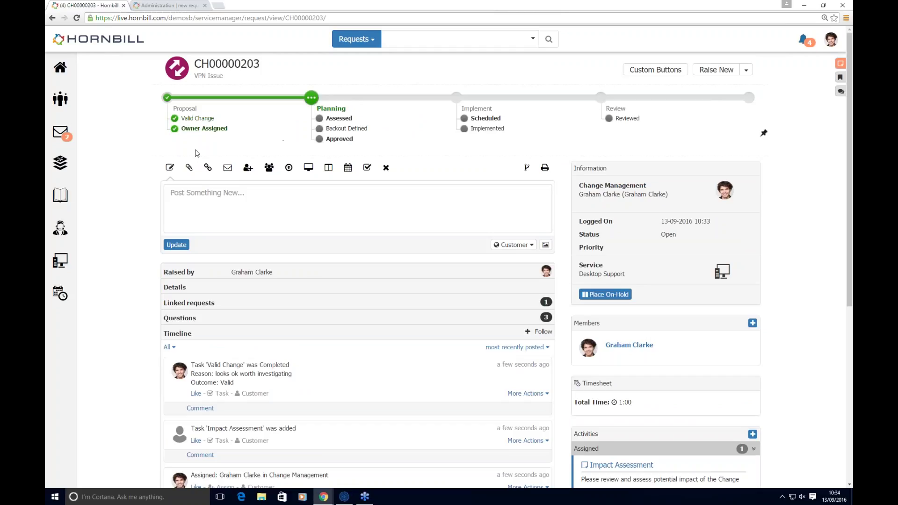
Step: Go to the Boards list and open the Change Management board tile
mouse_move(65, 226)
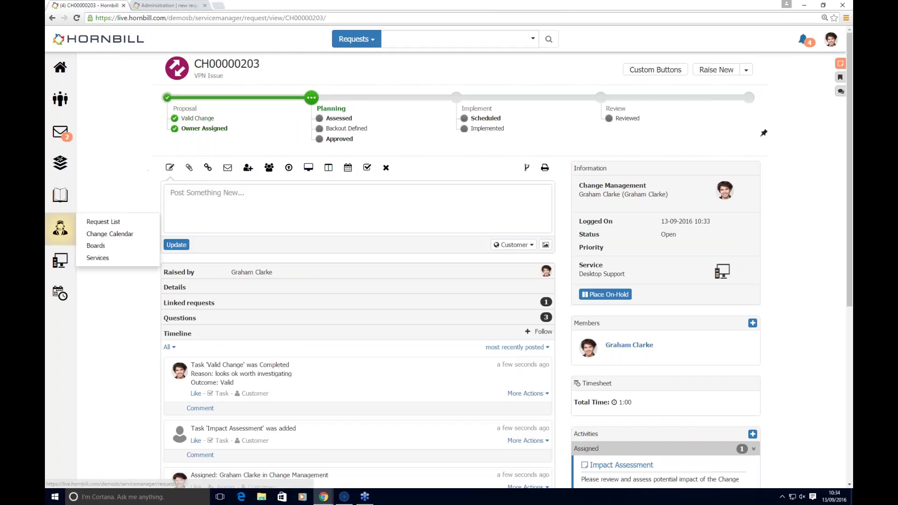
left_click(93, 247)
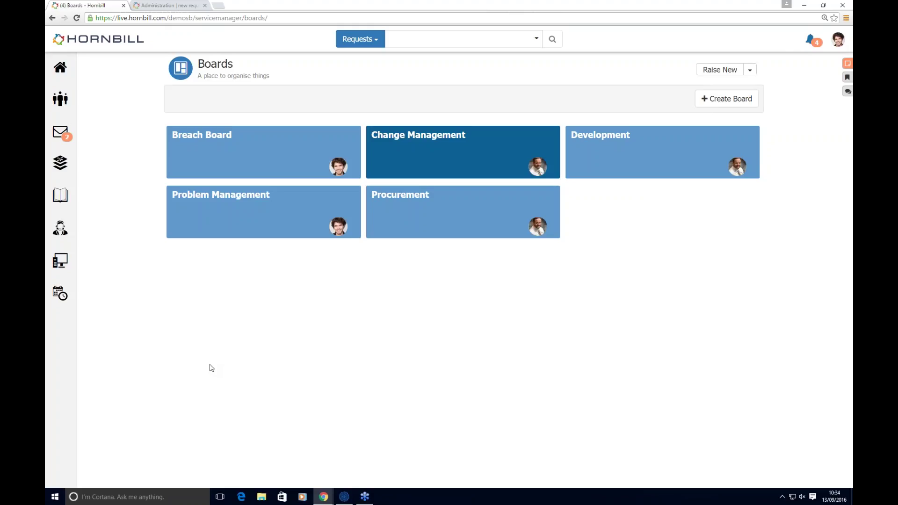
left_click(447, 152)
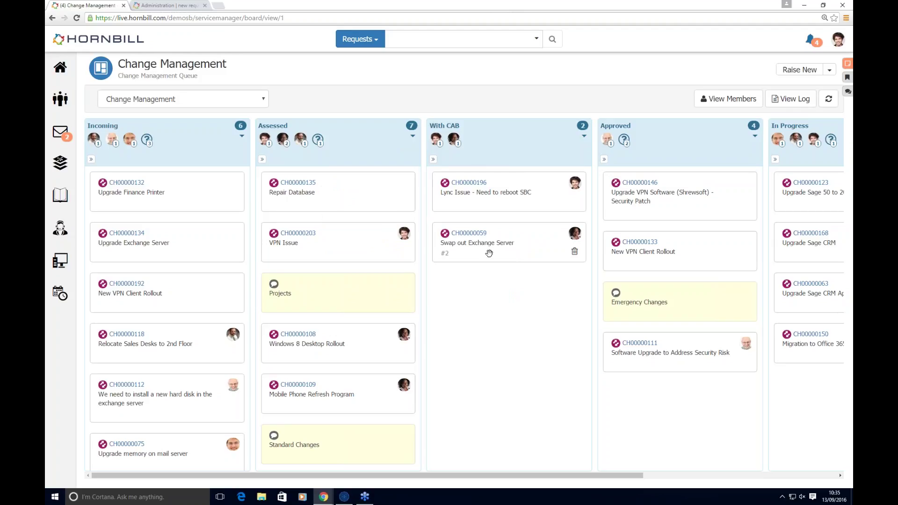
mouse_move(488, 253)
Step: Browse the Procurement, Development and Breach boards from the board selector
left_click(202, 101)
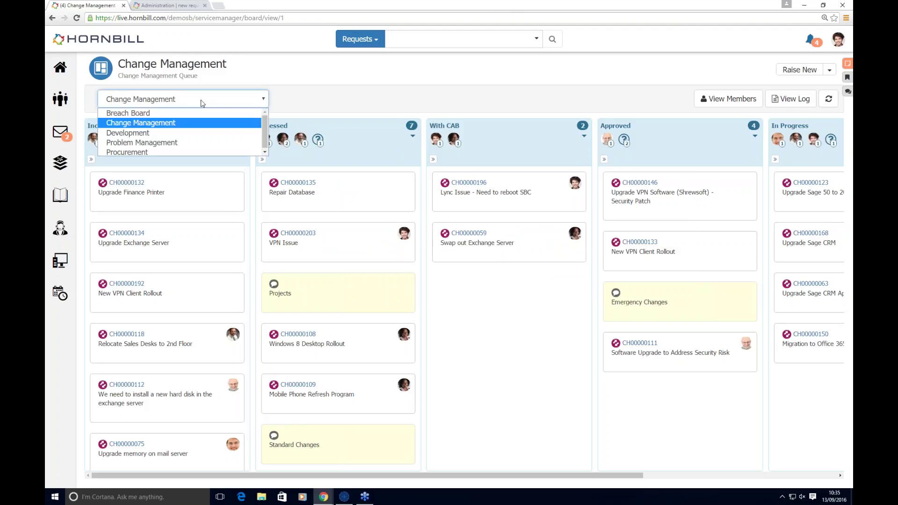
left_click(128, 151)
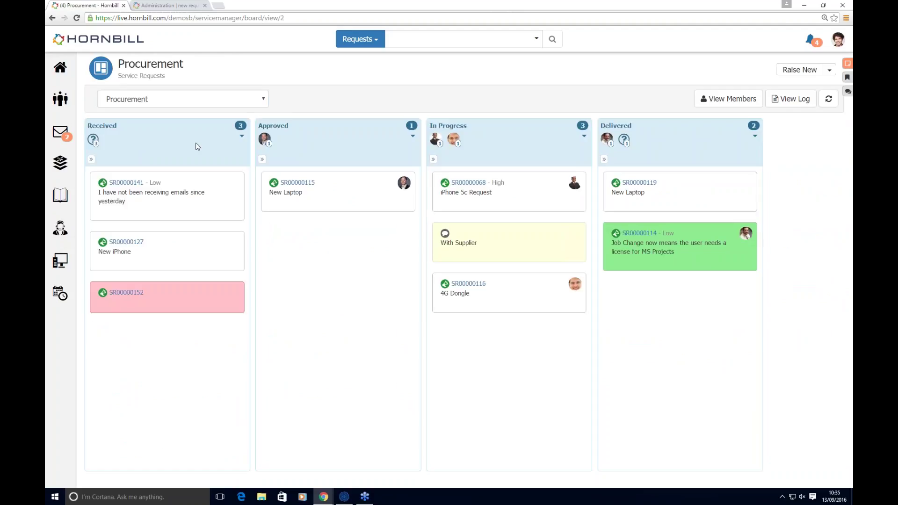
left_click(256, 99)
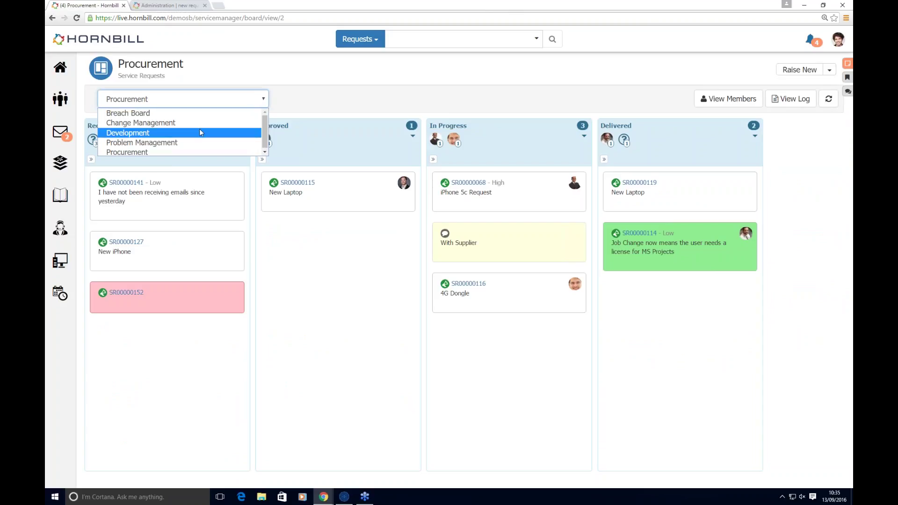
left_click(199, 133)
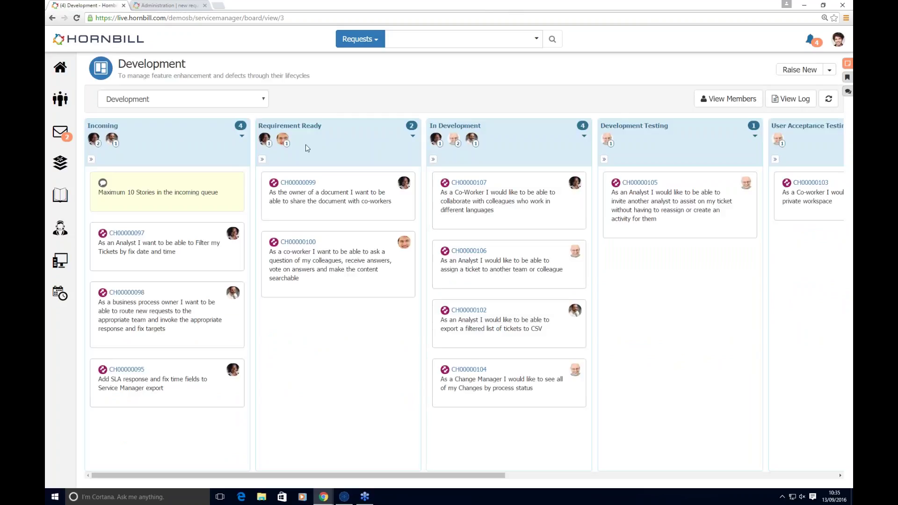
left_click(259, 100)
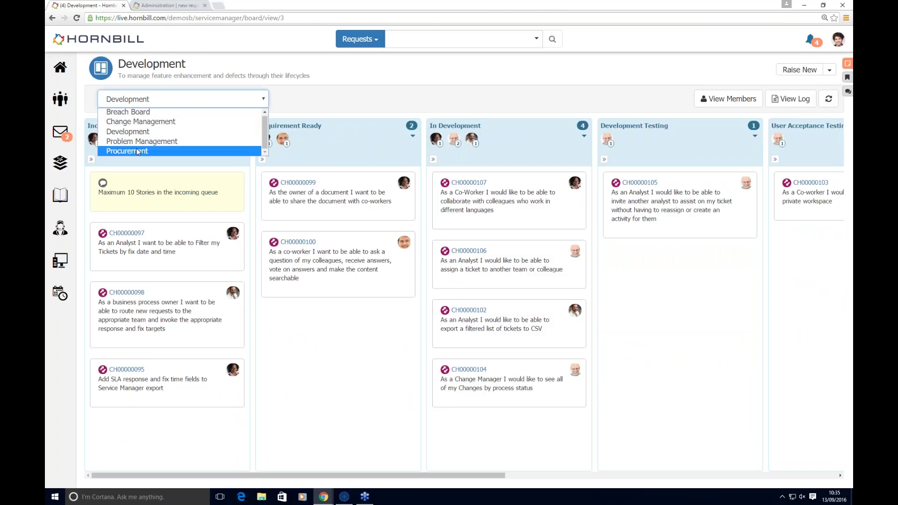
left_click(121, 118)
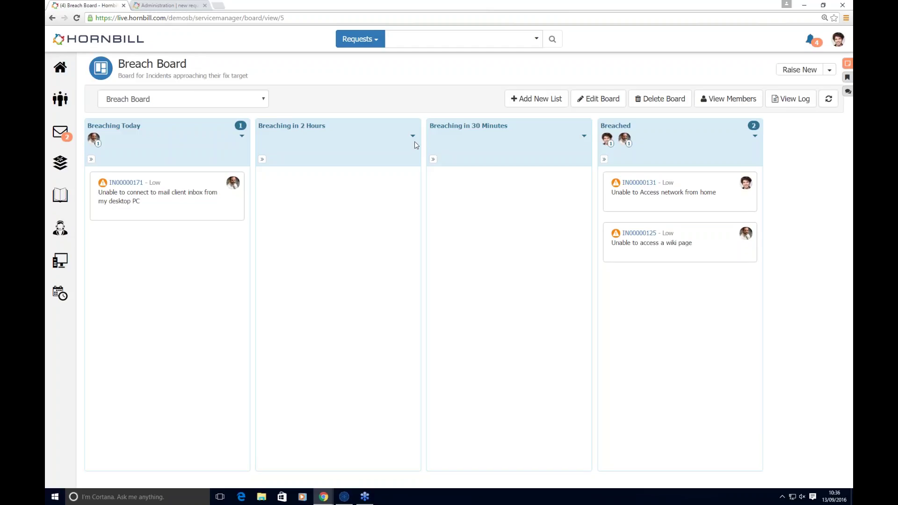
Step: Switch back to the Change Management board, then go to the News Feed
left_click(254, 98)
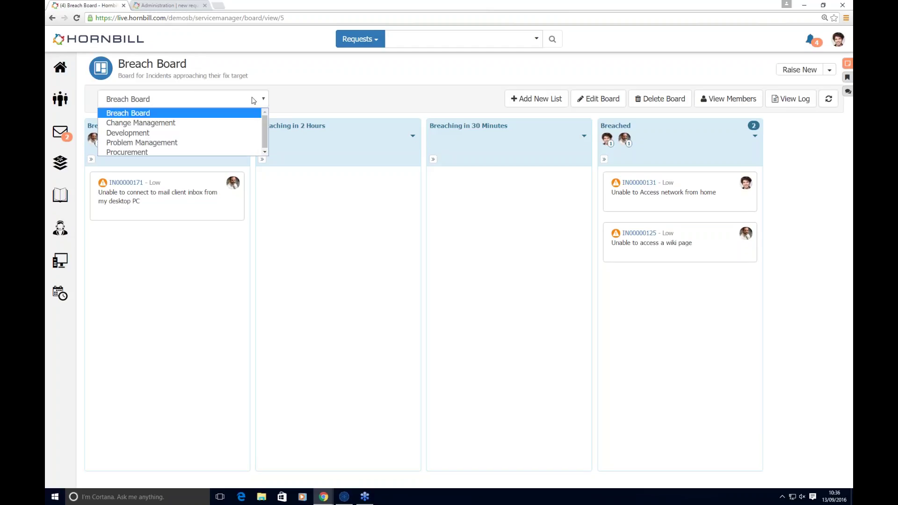
left_click(156, 124)
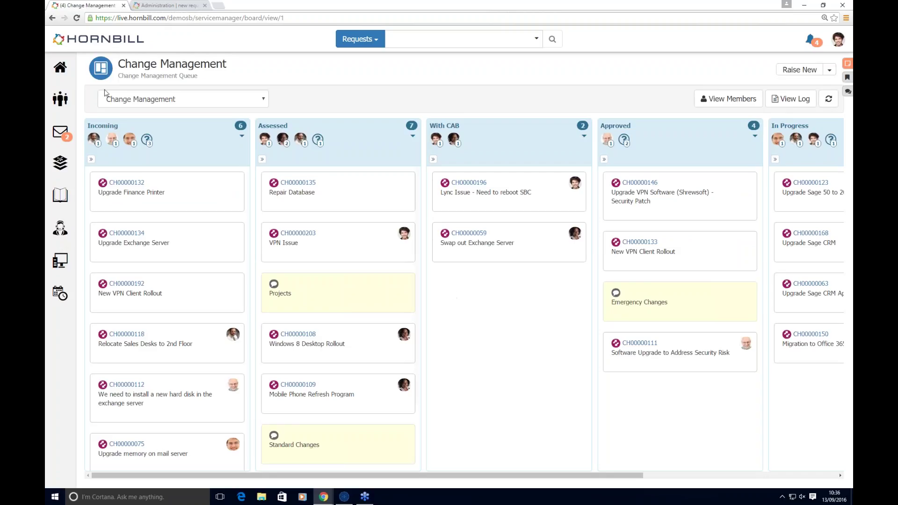
mouse_move(60, 67)
left_click(92, 63)
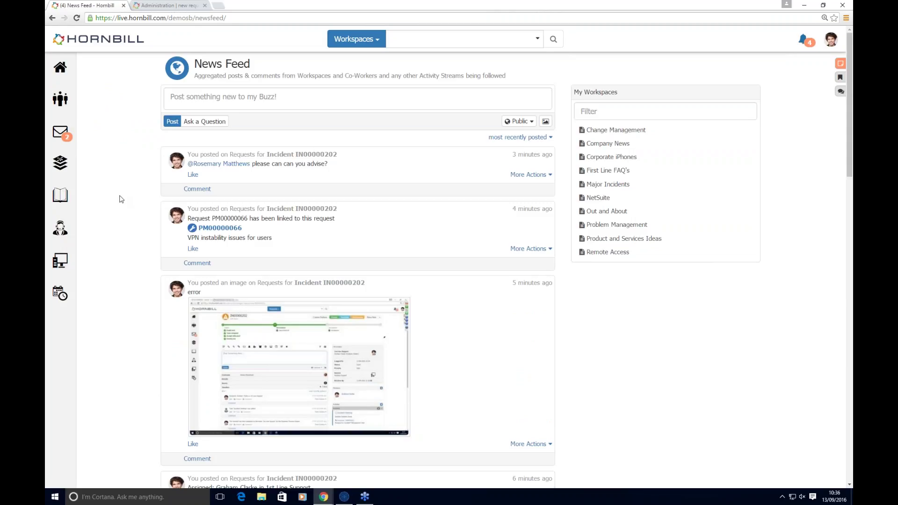
scroll(121, 199, "down", 2)
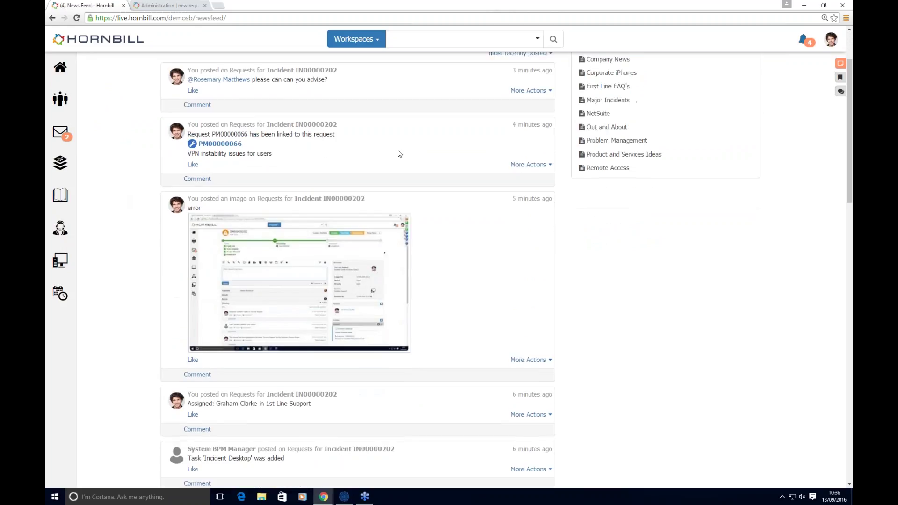
scroll(351, 182, "down", 6)
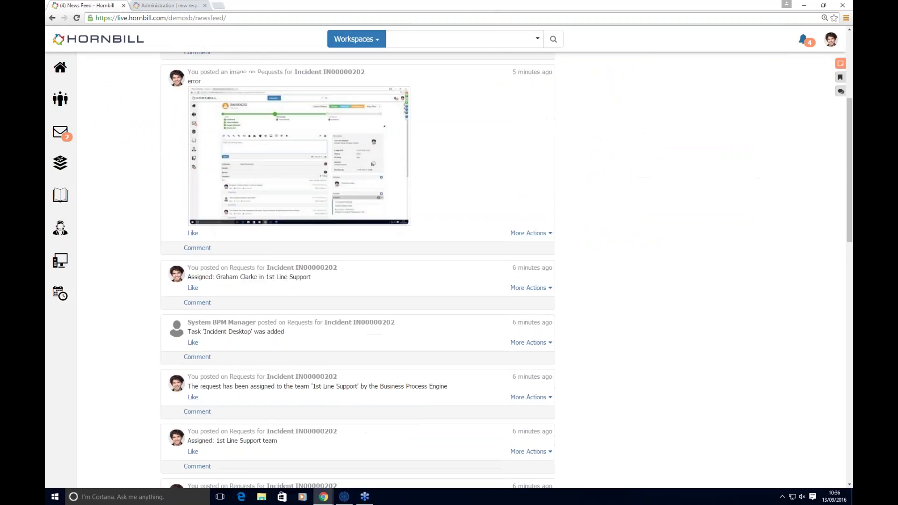
scroll(351, 182, "down", 4)
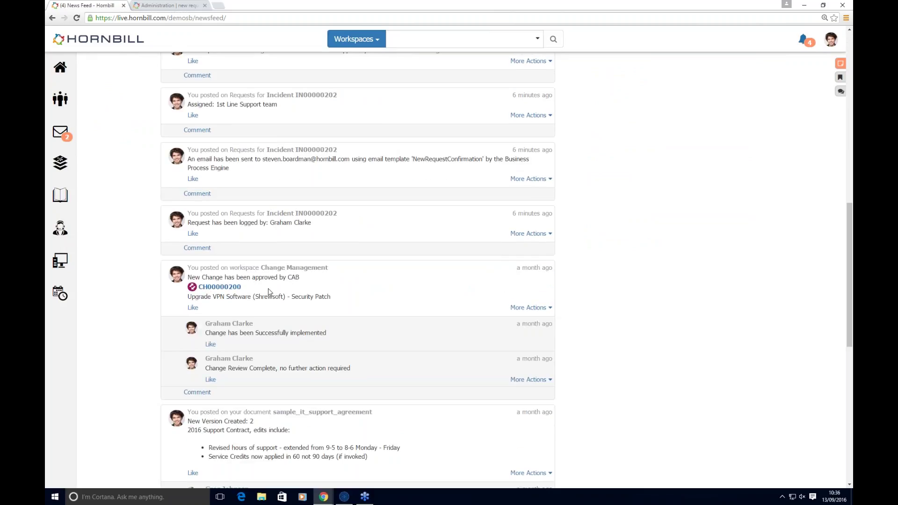
mouse_move(270, 291)
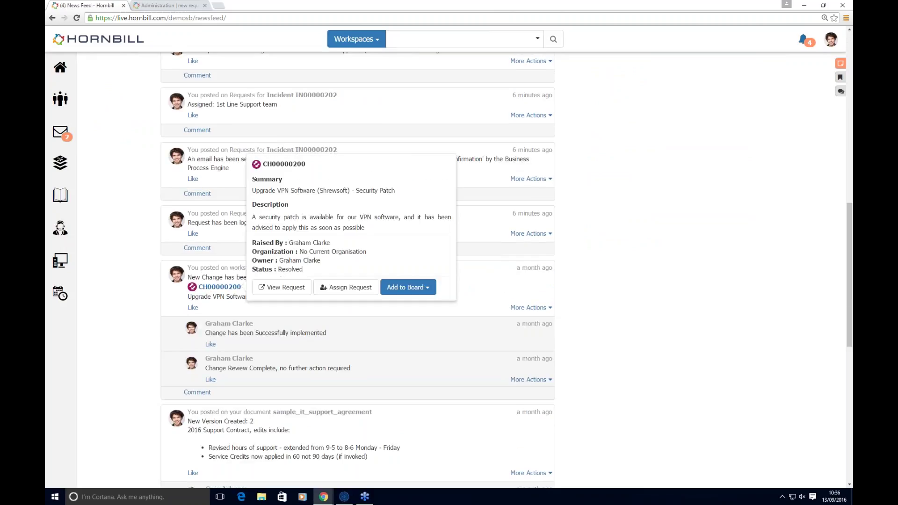
scroll(264, 356, "down", 3)
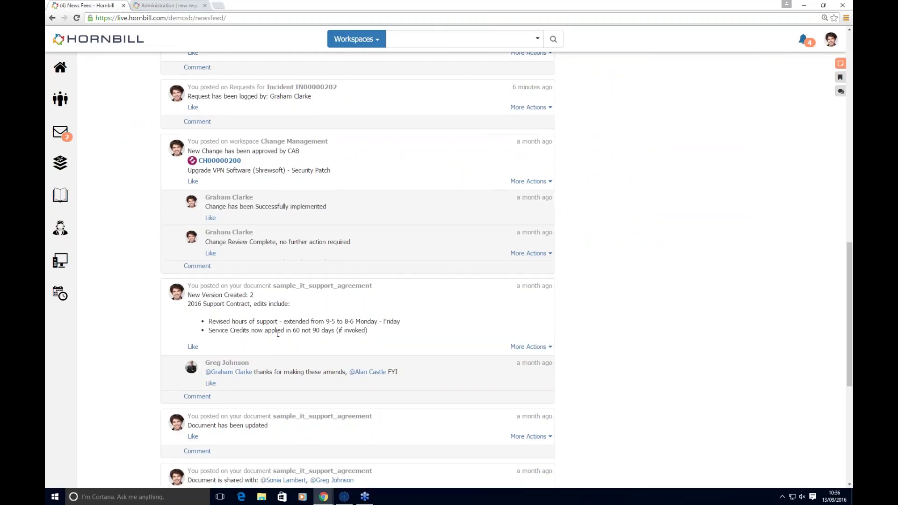
scroll(386, 349, "down", 5)
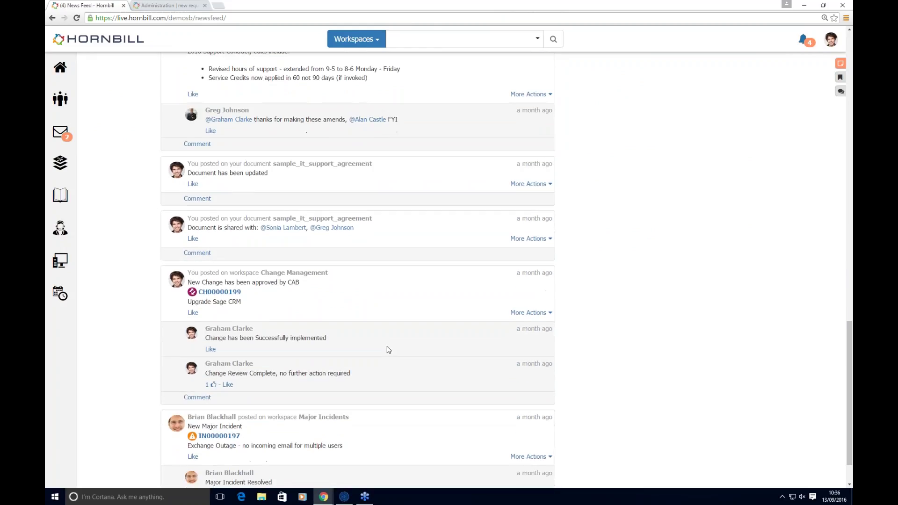
scroll(387, 360, "down", 6)
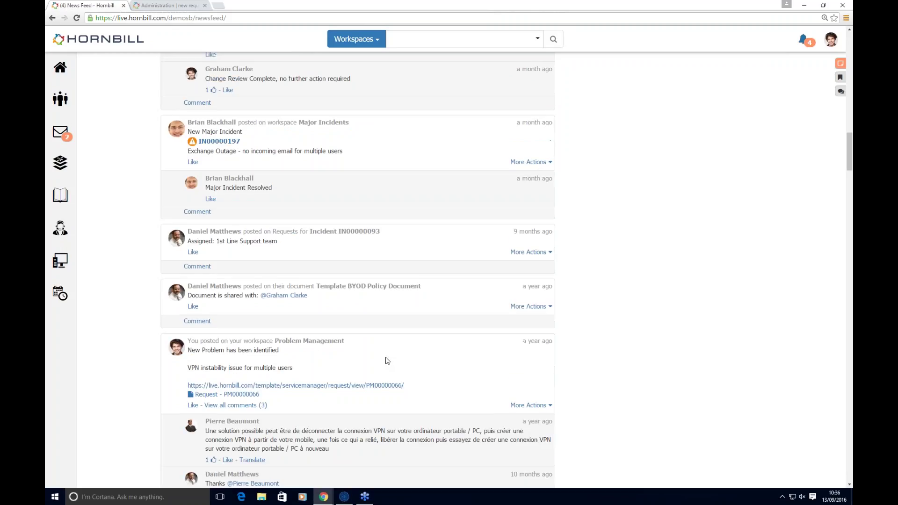
scroll(386, 361, "up", 15)
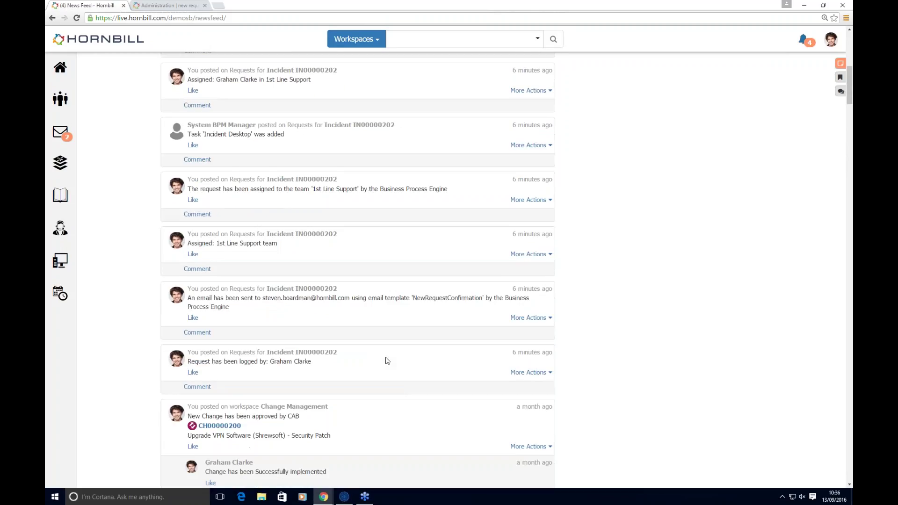
scroll(387, 361, "up", 5)
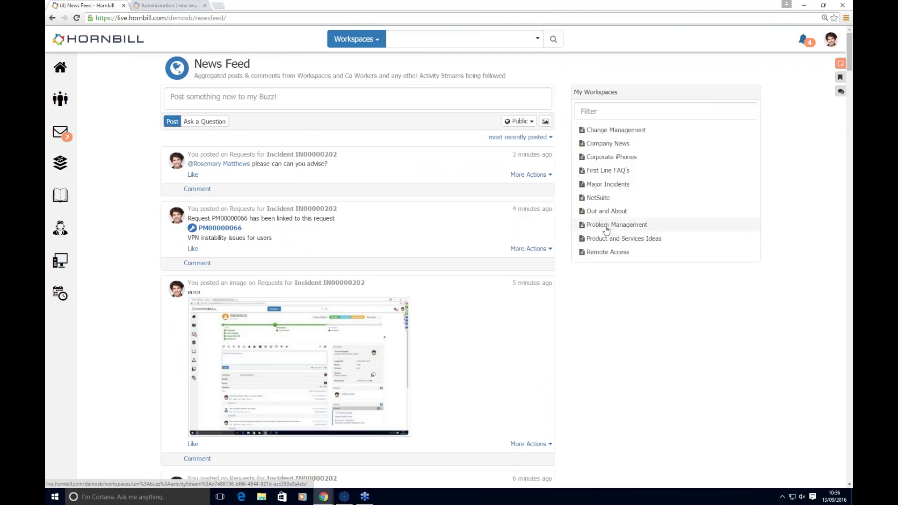
Step: View the Change Management workspace feed and Members list, then move to First Line FAQ's
left_click(610, 131)
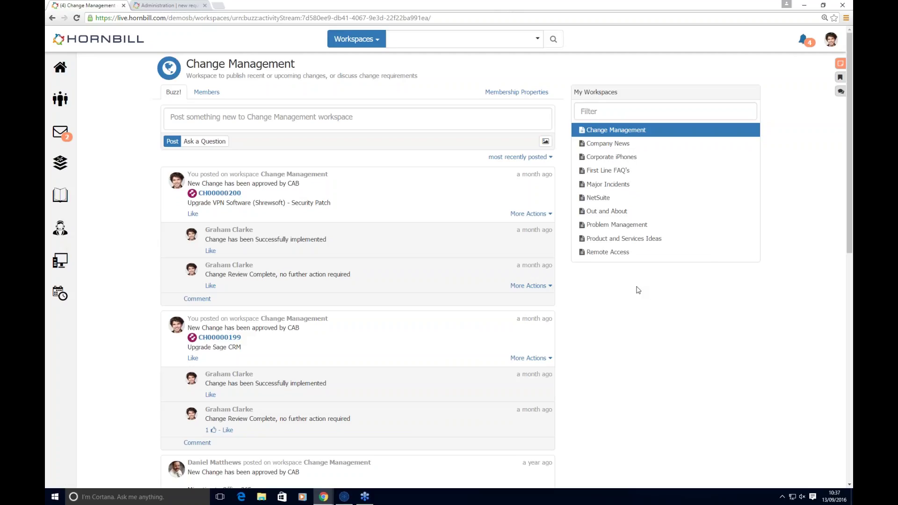
left_click(208, 92)
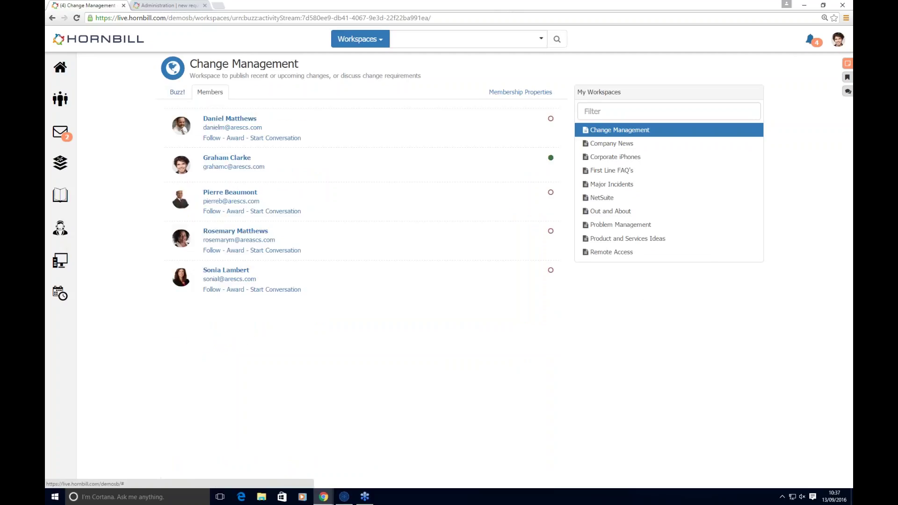
left_click(178, 92)
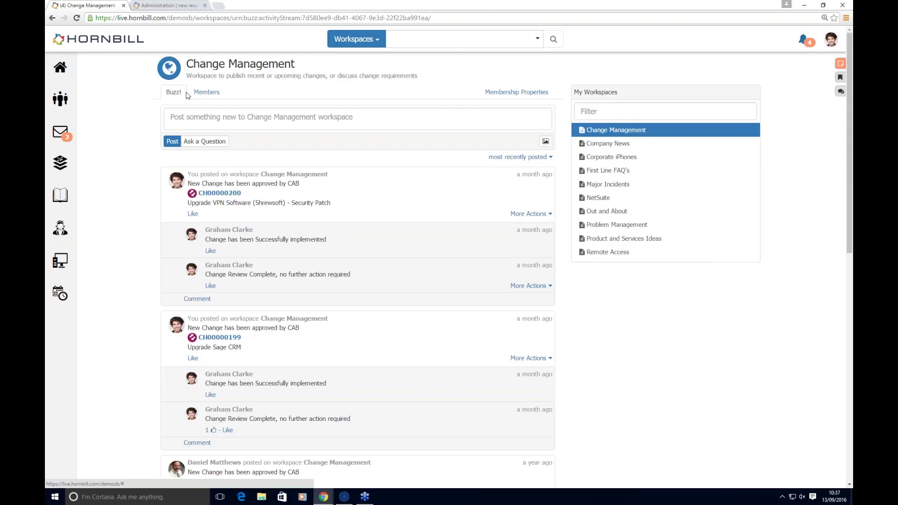
left_click(613, 171)
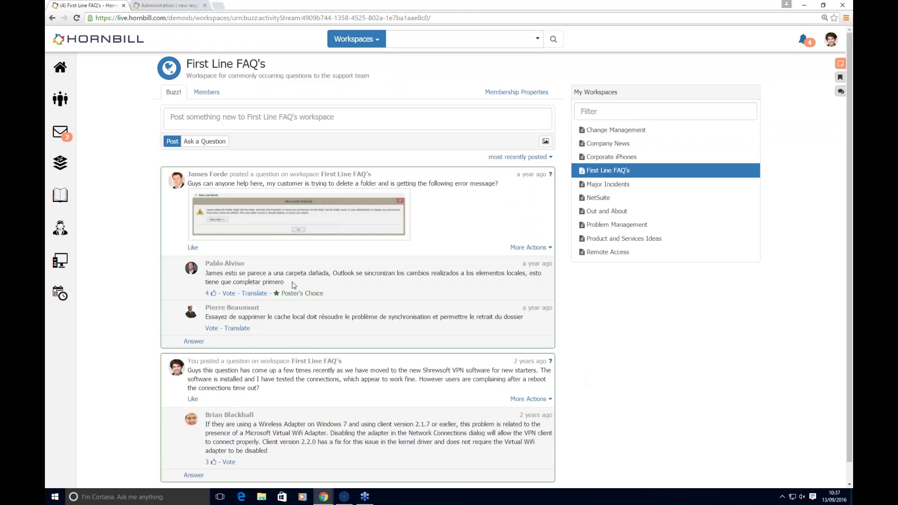
Step: Check the First Line FAQ's members, then translate the Spanish and French answers into English
left_click(206, 92)
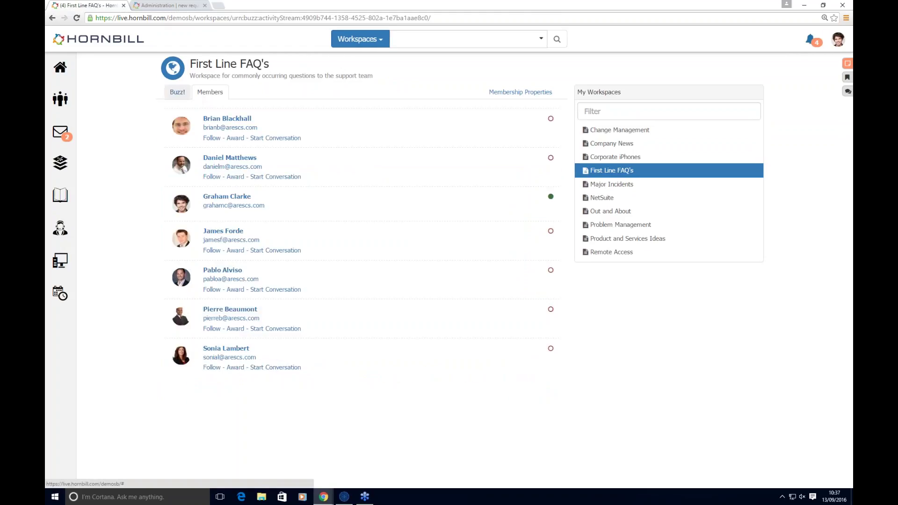
left_click(178, 93)
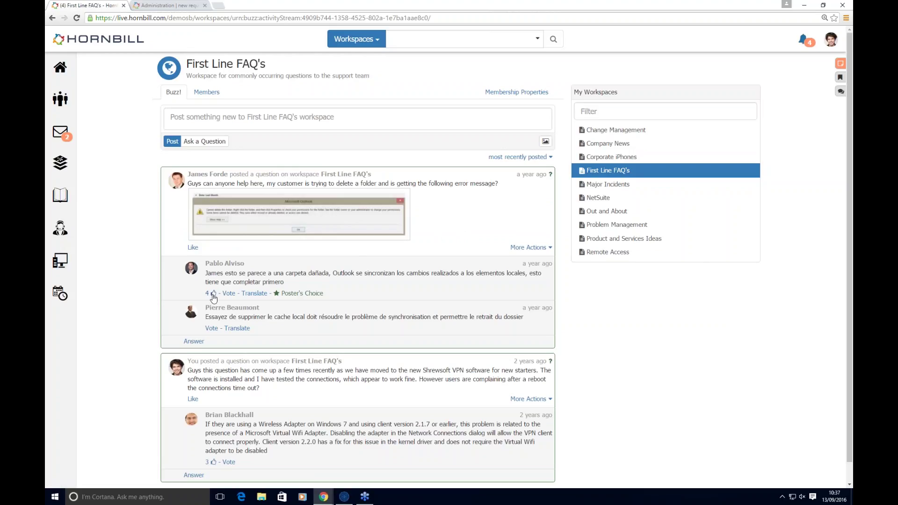
left_click(259, 293)
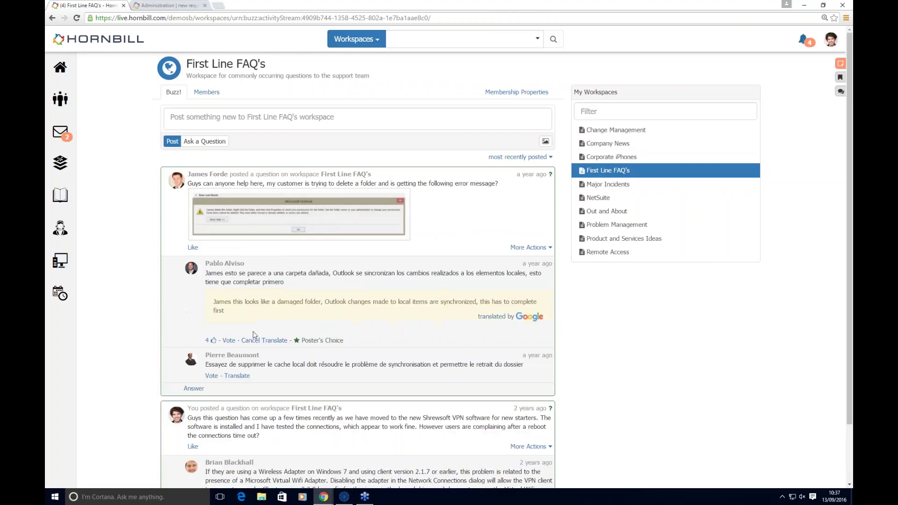
left_click(244, 376)
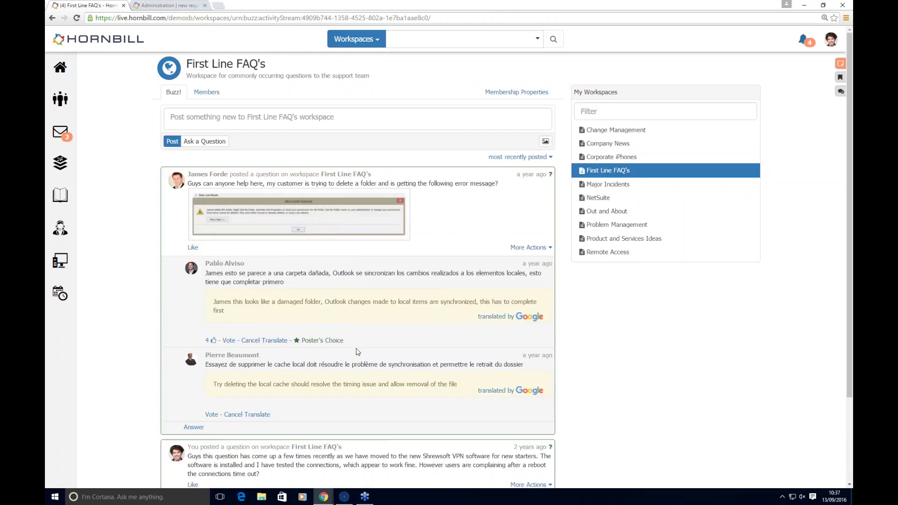
mouse_move(210, 343)
Step: Search workspaces for 'shrewsoft'
left_click(397, 36)
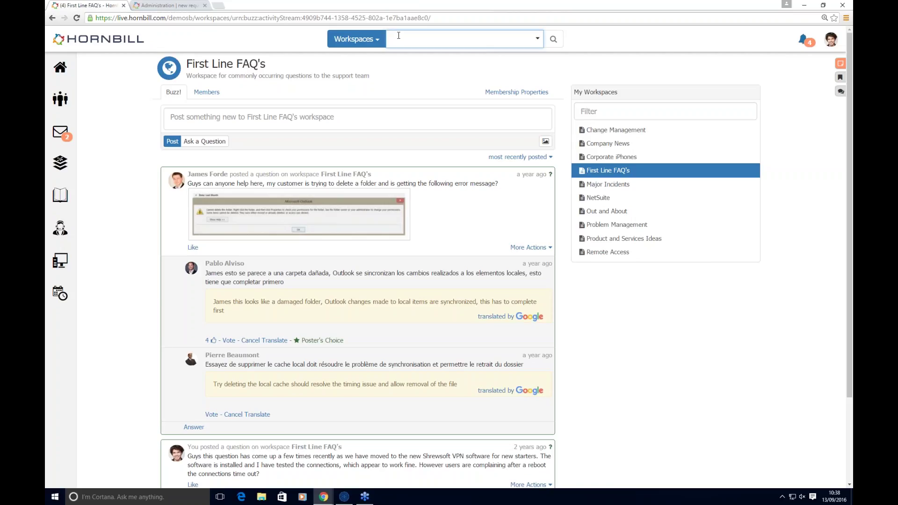
type("shrewsoft")
key("Return")
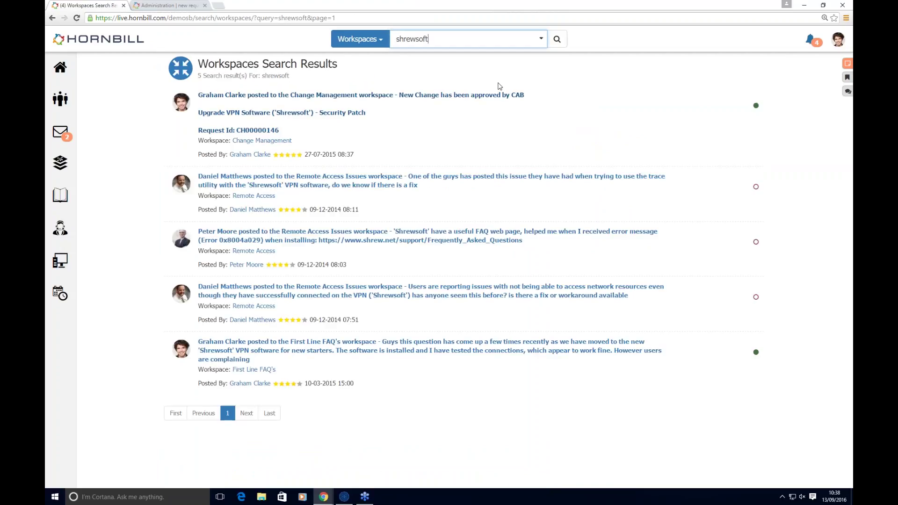
Step: Filter the shrewsoft results to the First Line FAQ's workspace and rerun the search
left_click(541, 39)
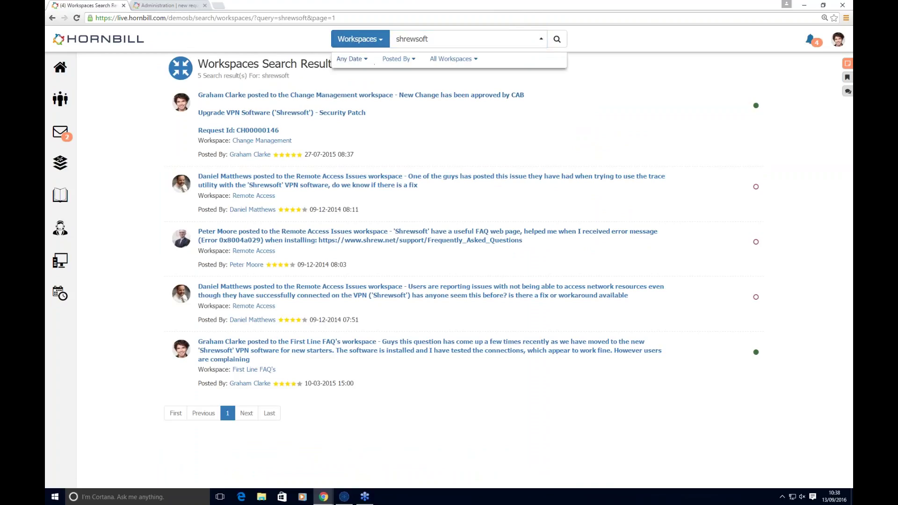
left_click(351, 59)
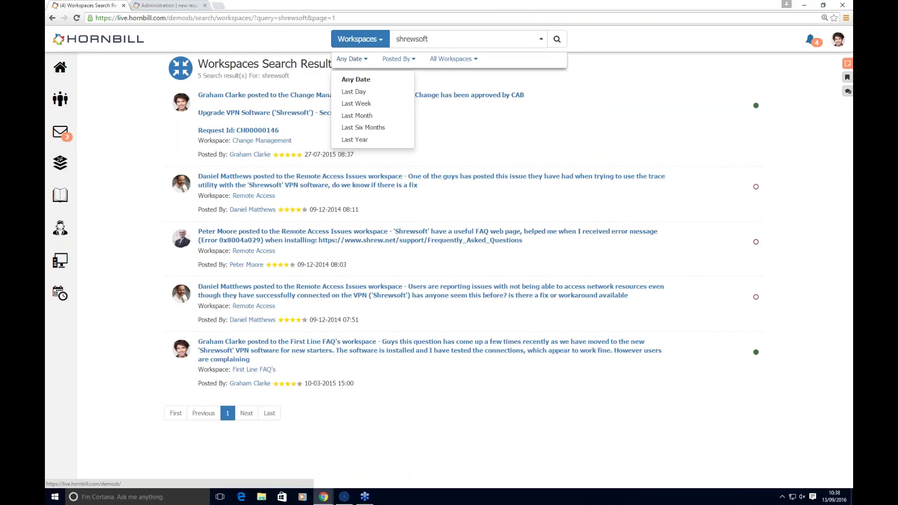
left_click(396, 59)
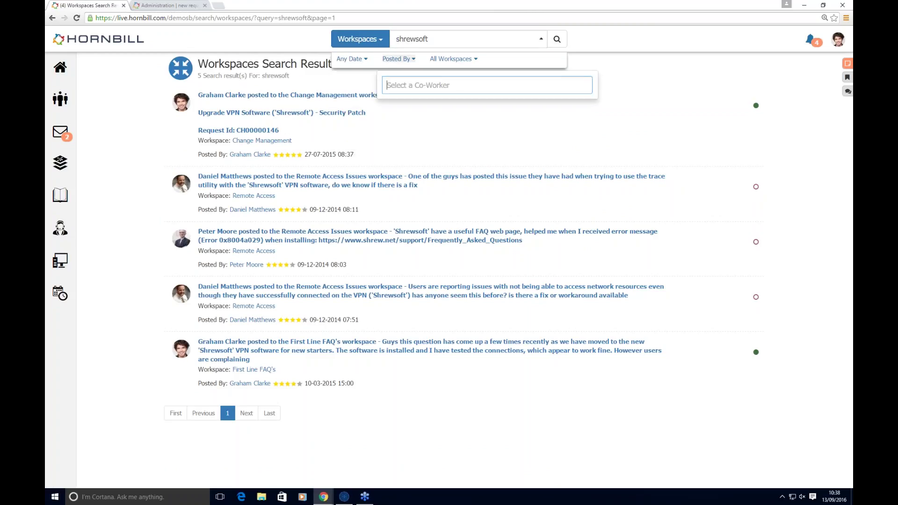
left_click(458, 58)
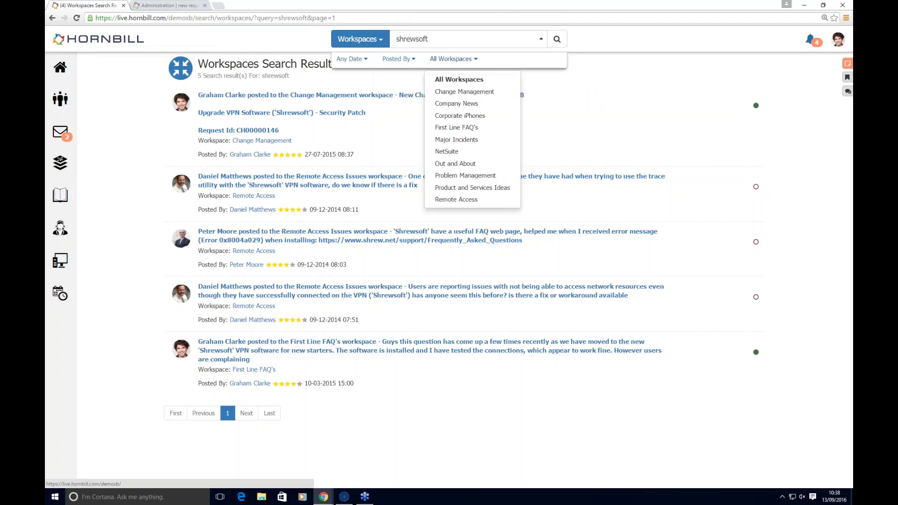
left_click(465, 121)
left_click(461, 58)
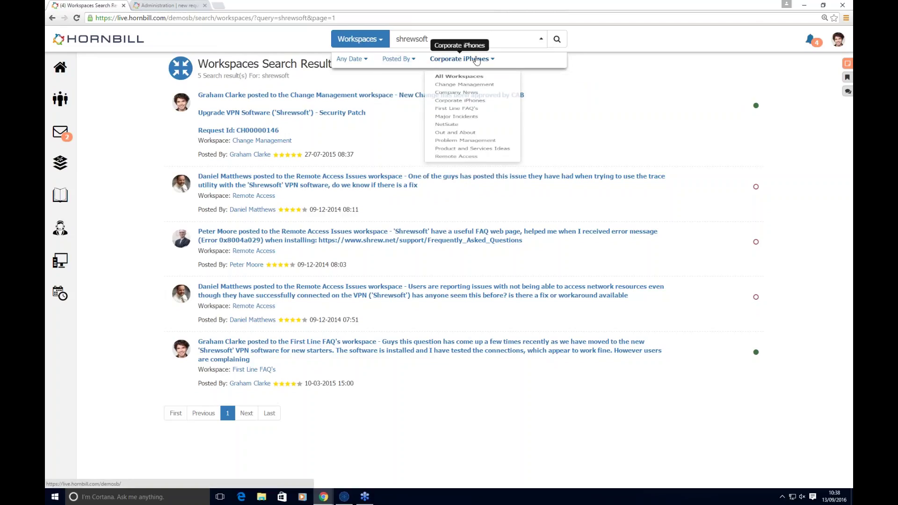
left_click(459, 127)
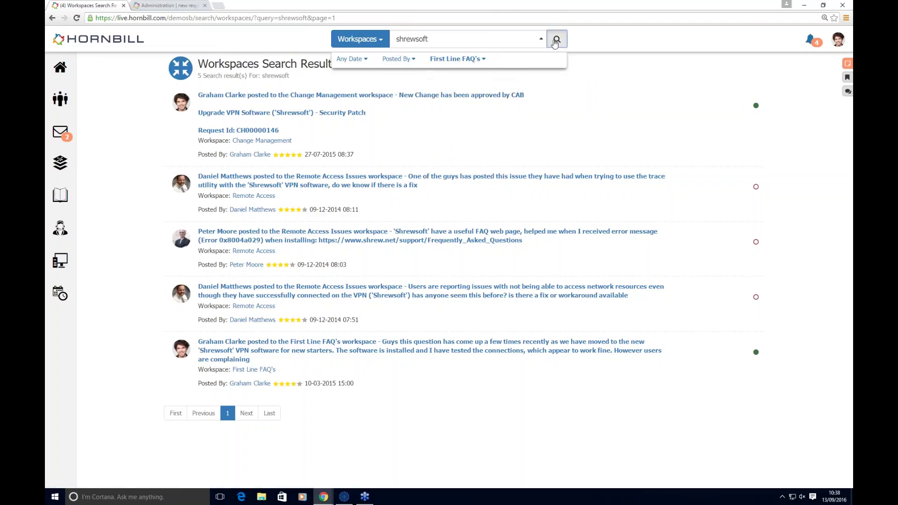
left_click(556, 38)
Step: Open the matching VPN-timeout question's post details
left_click(247, 99)
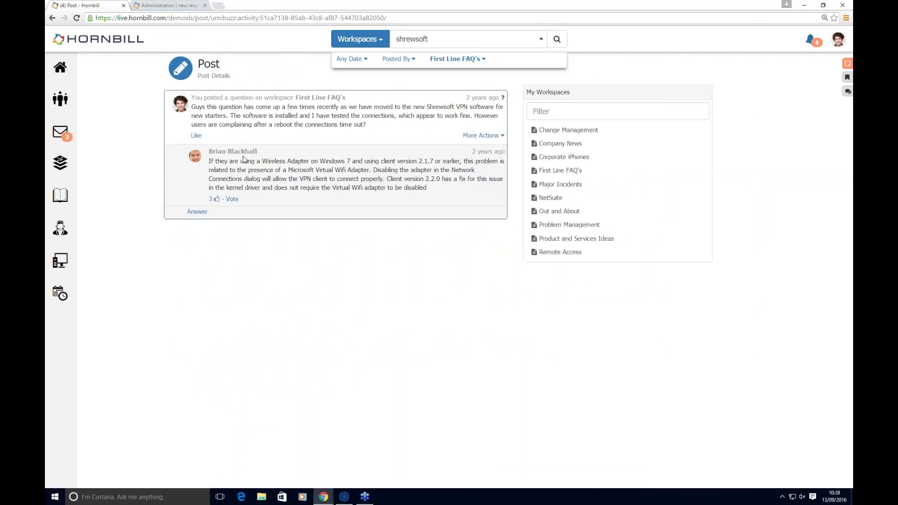
mouse_move(210, 202)
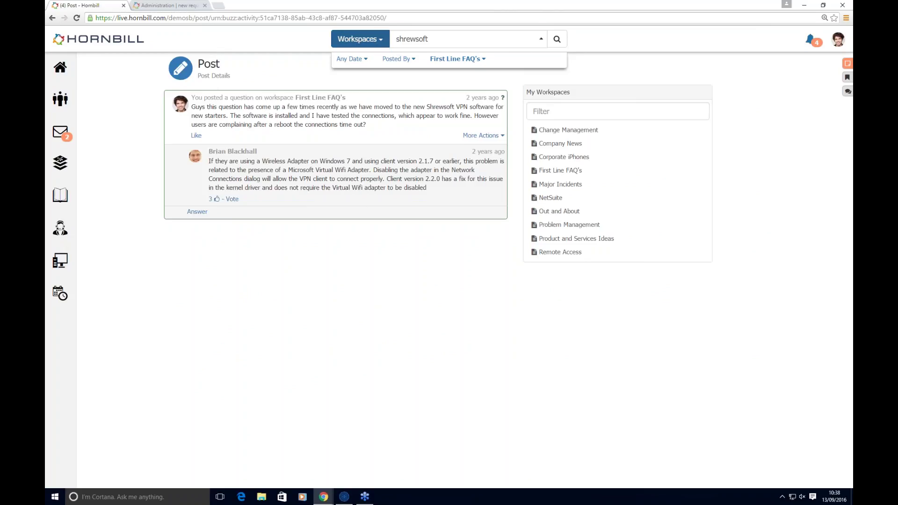
left_click(384, 41)
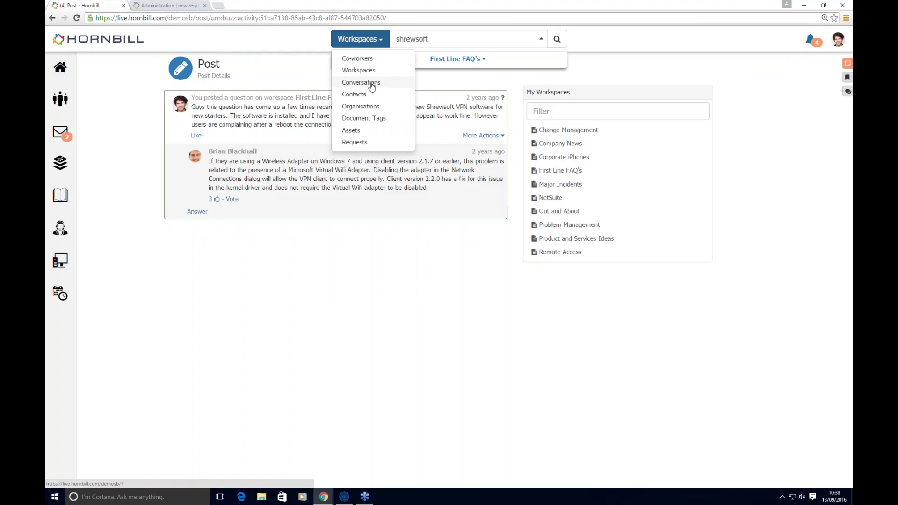
Step: Search Document Tags for 'chan' and open the Sample Change Management Process document
left_click(364, 117)
left_click(404, 39)
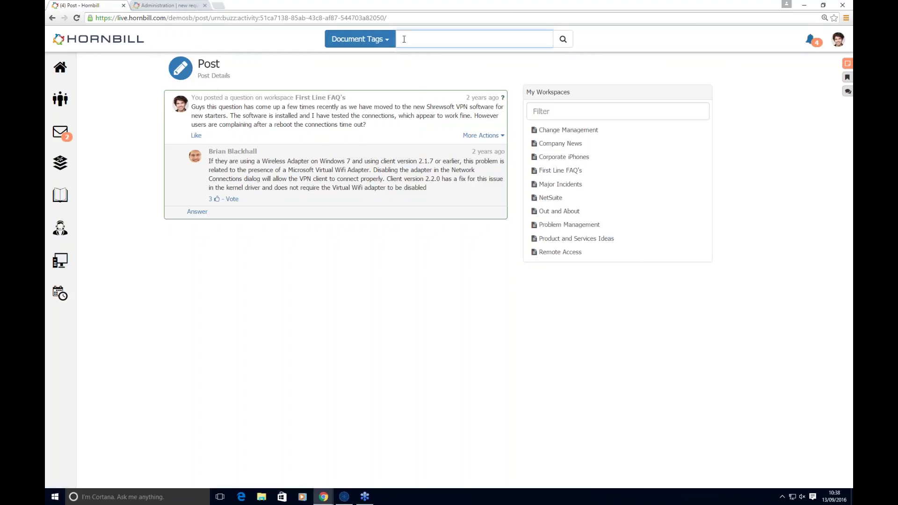
type("chan")
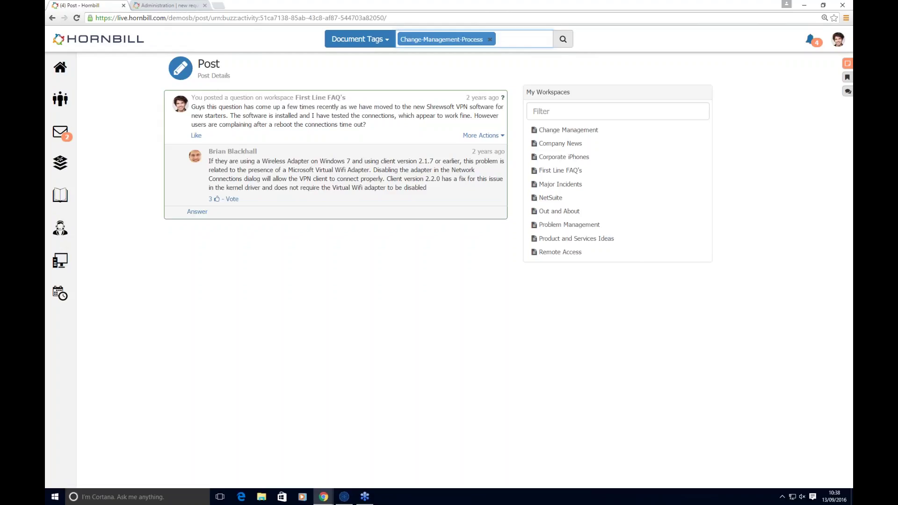
left_click(564, 41)
left_click(232, 95)
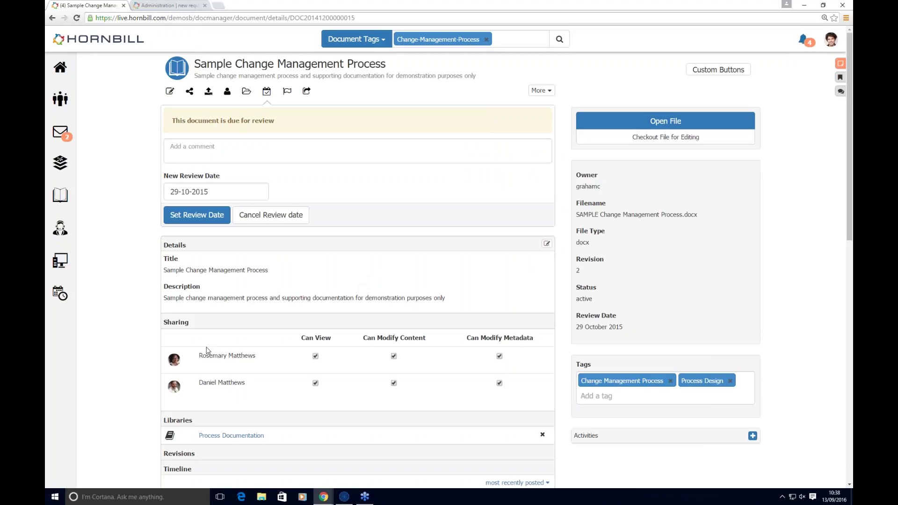
Step: Expand the document's Revisions list and scroll through its timeline
scroll(207, 351, "down", 2)
left_click(225, 371)
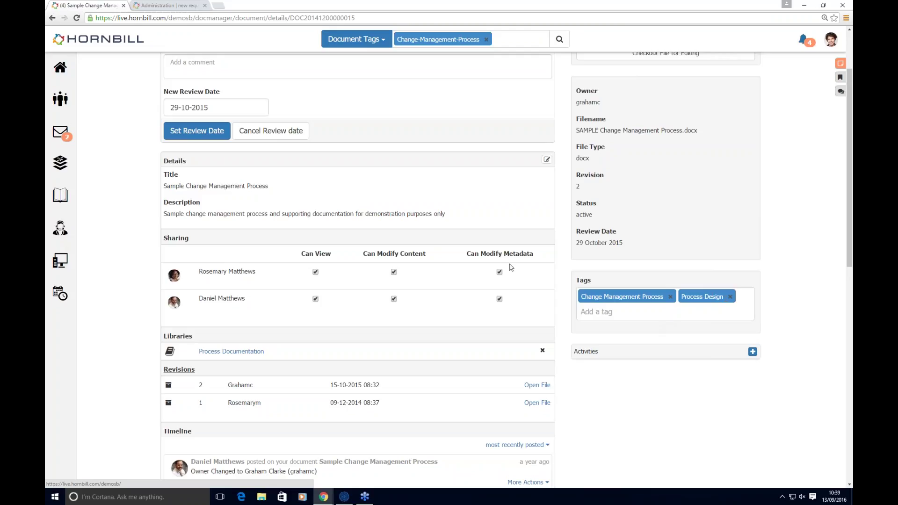
scroll(627, 367, "down", 5)
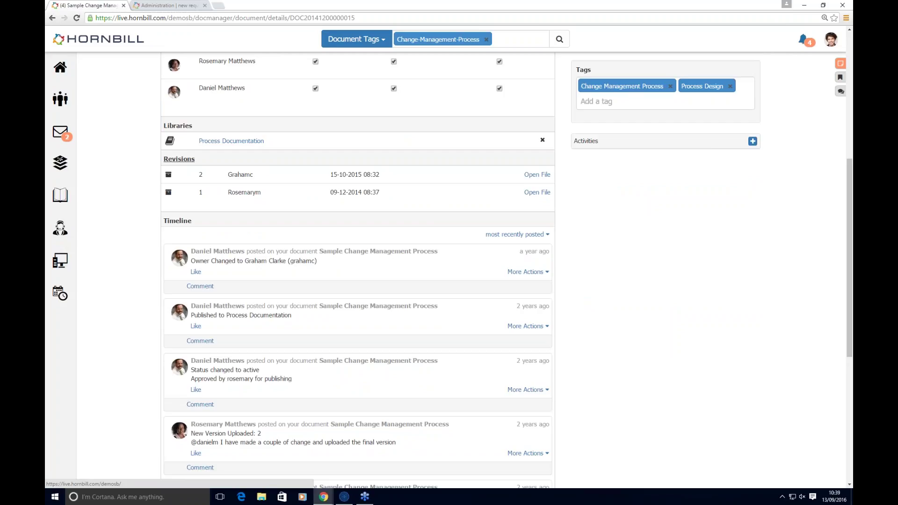
scroll(176, 295, "up", 7)
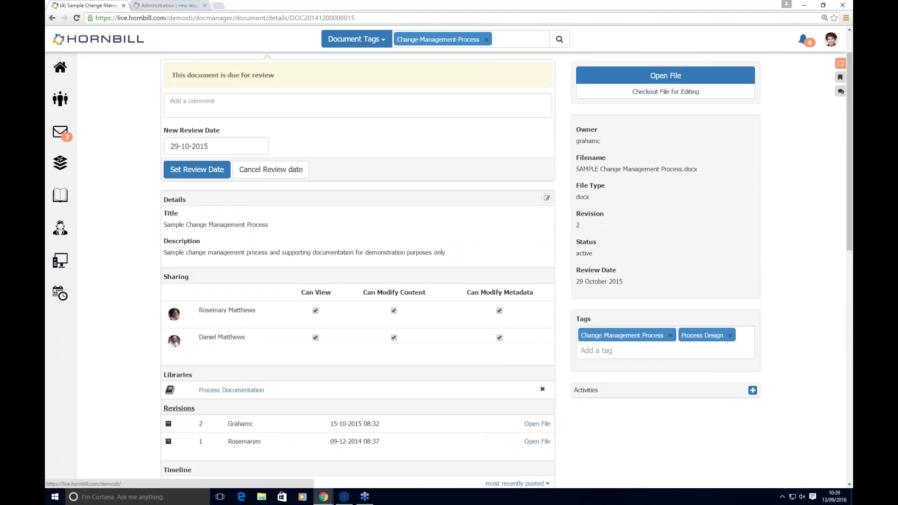
Step: Visit the Timesheet Report and Contacts, then return to the News Feed
mouse_move(73, 200)
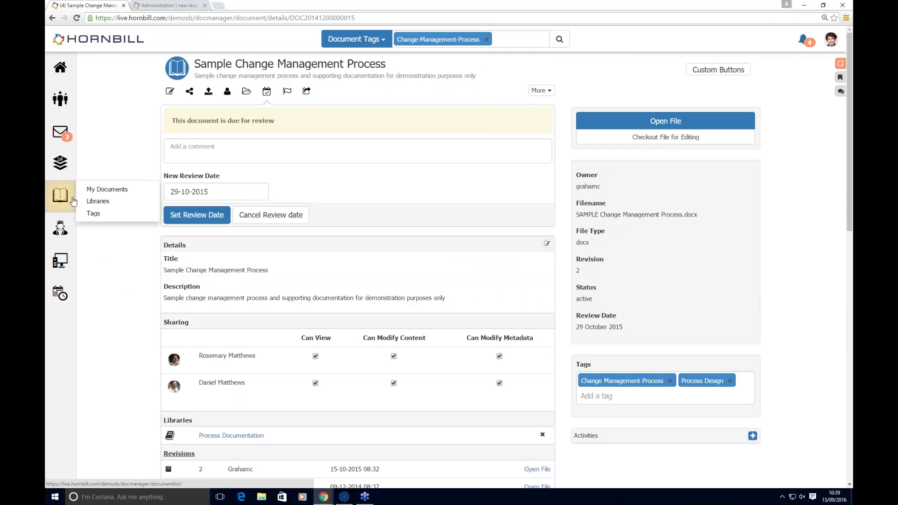
mouse_move(64, 289)
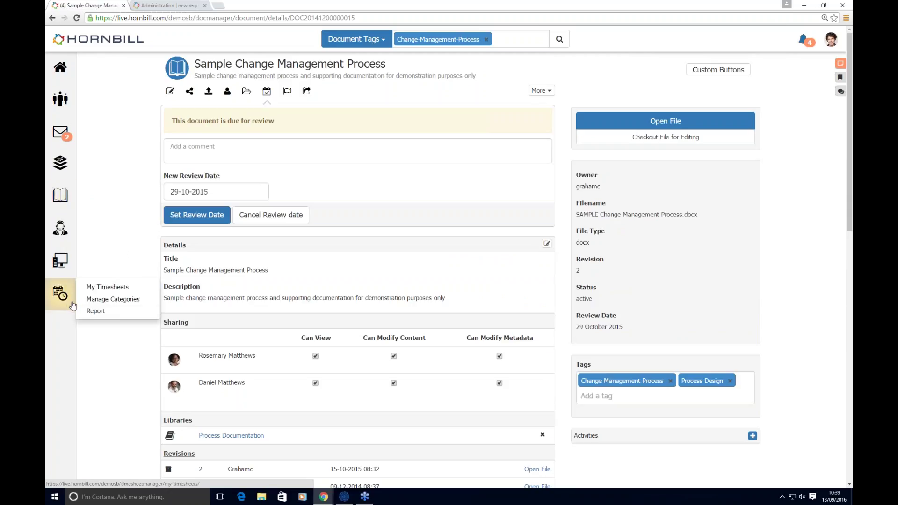
left_click(85, 311)
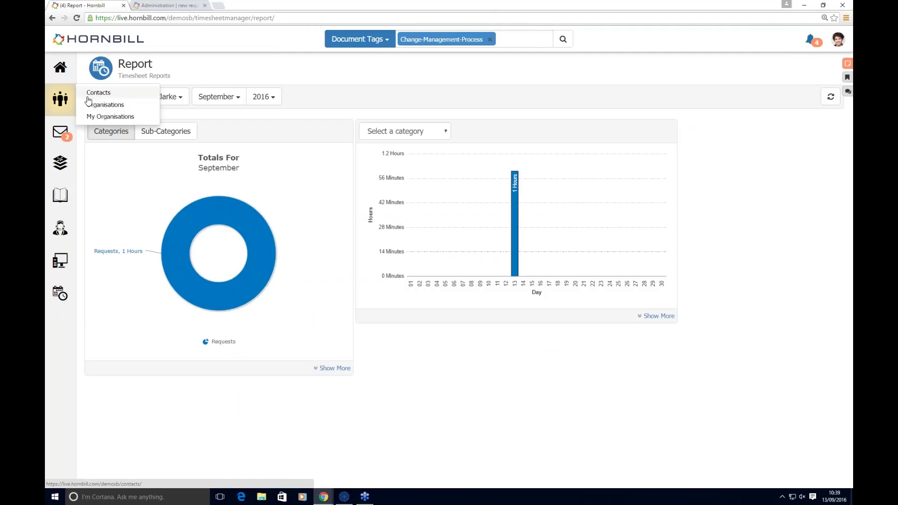
left_click(87, 96)
left_click(92, 61)
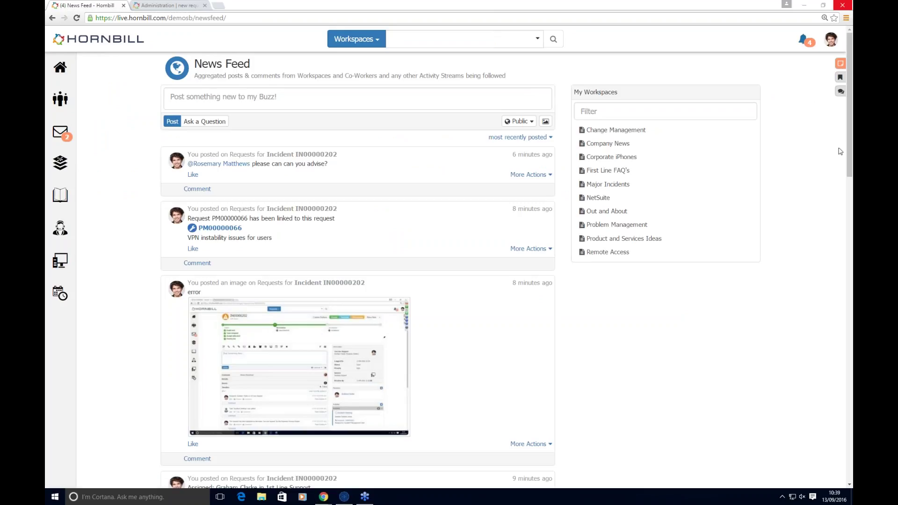
Step: Open My Activities for the IT Suppliers and Contract Admin group, switching from list to calendar view
left_click(840, 64)
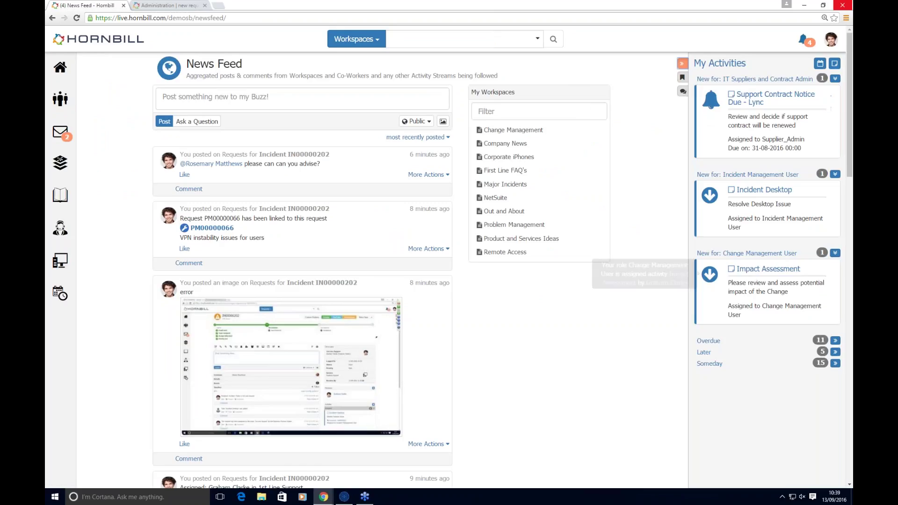
mouse_move(59, 67)
left_click(88, 86)
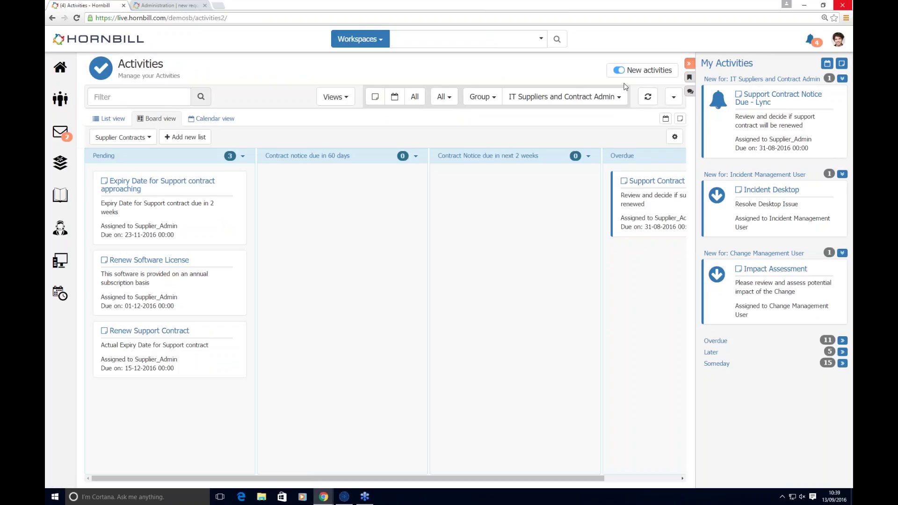
left_click(693, 66)
left_click(763, 98)
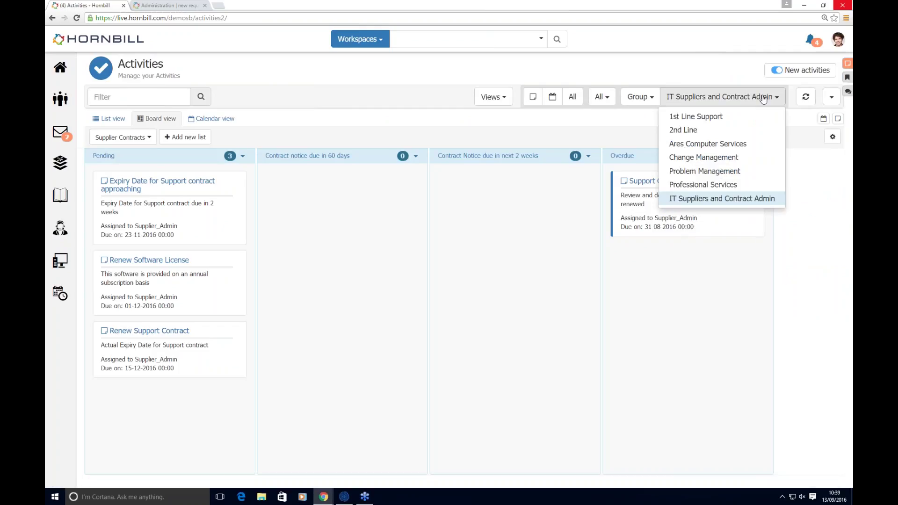
left_click(687, 78)
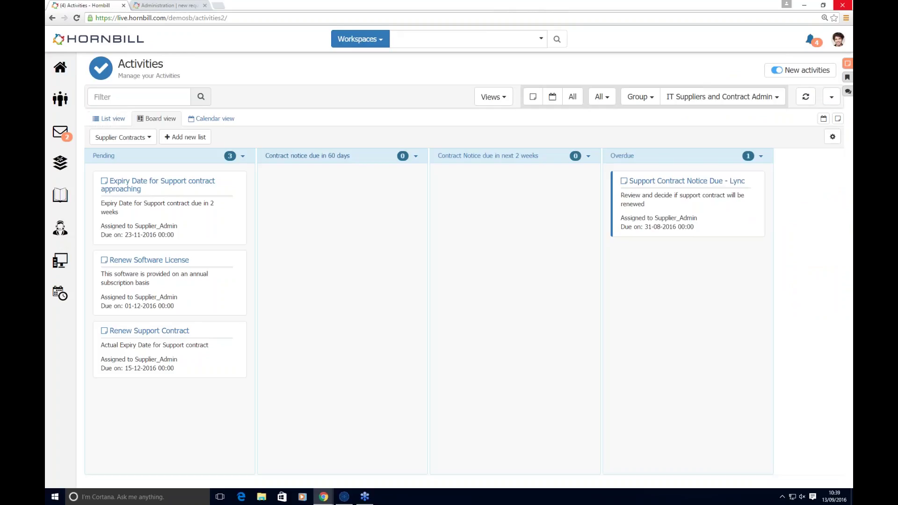
left_click(110, 118)
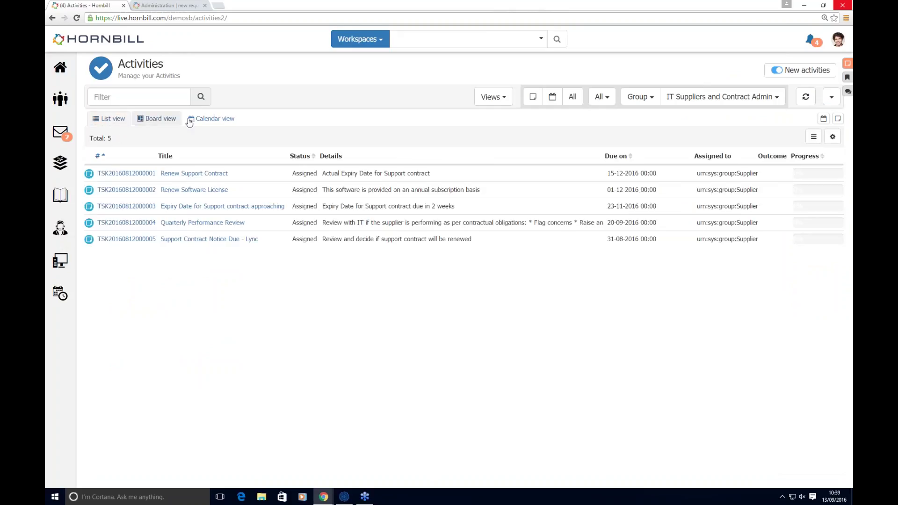
left_click(207, 119)
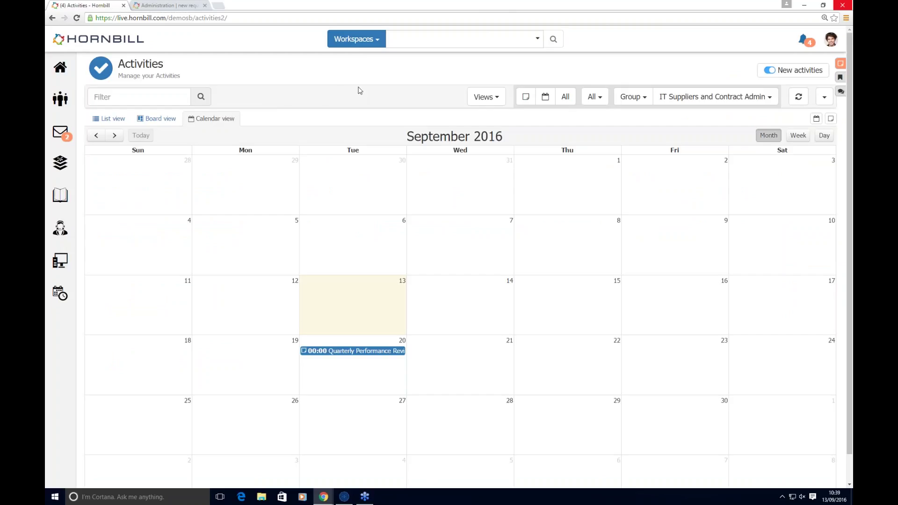
Step: In Hornbill Administration, browse the Service Manager Advanced Analytics measures list and then the widgets list
left_click(169, 7)
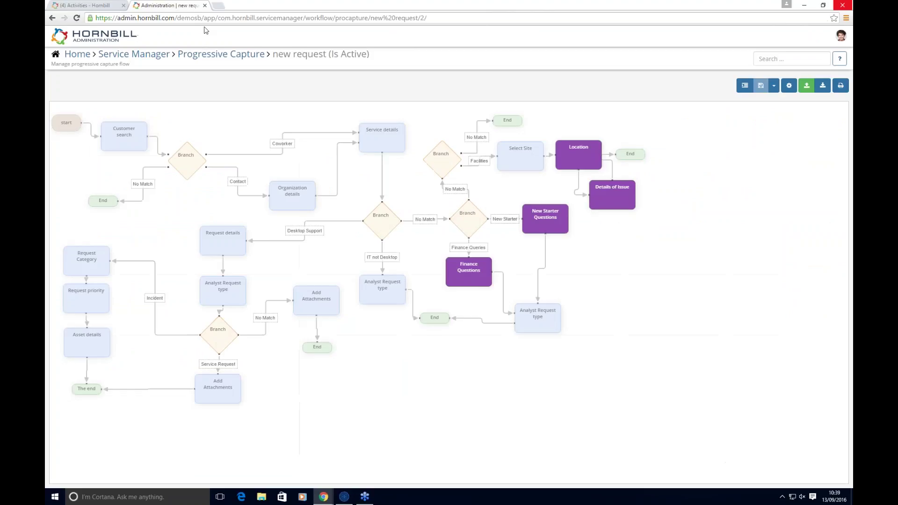
left_click(129, 55)
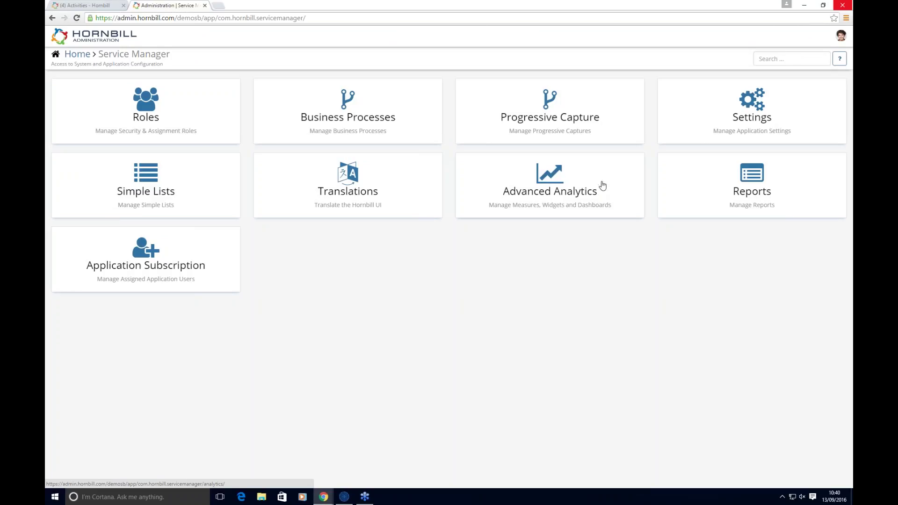
left_click(602, 185)
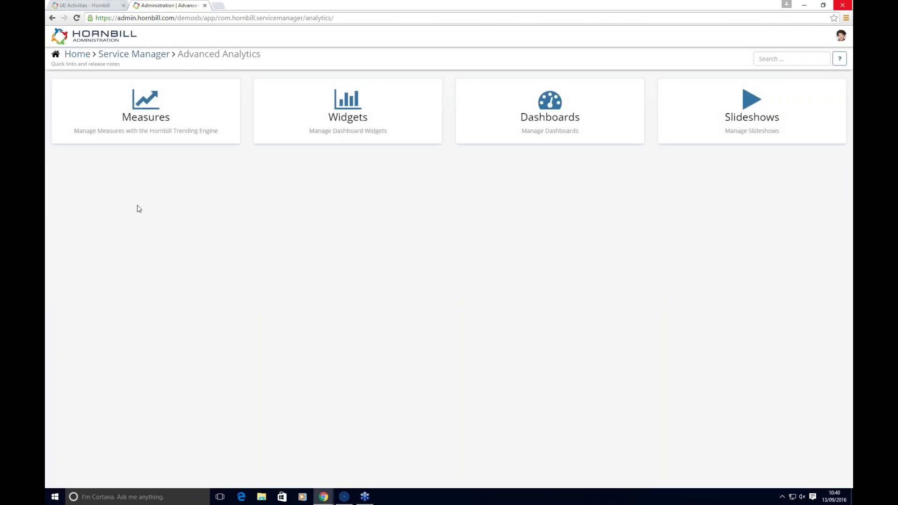
left_click(146, 116)
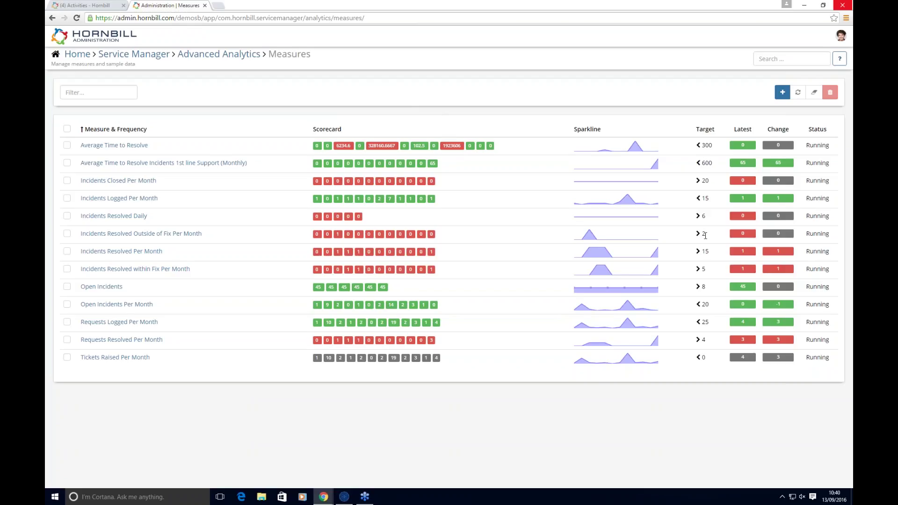
mouse_move(359, 150)
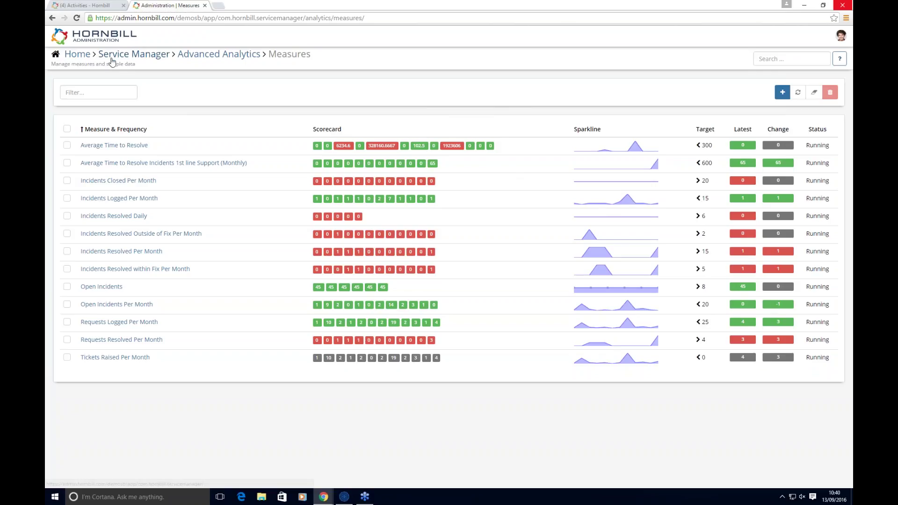
left_click(234, 57)
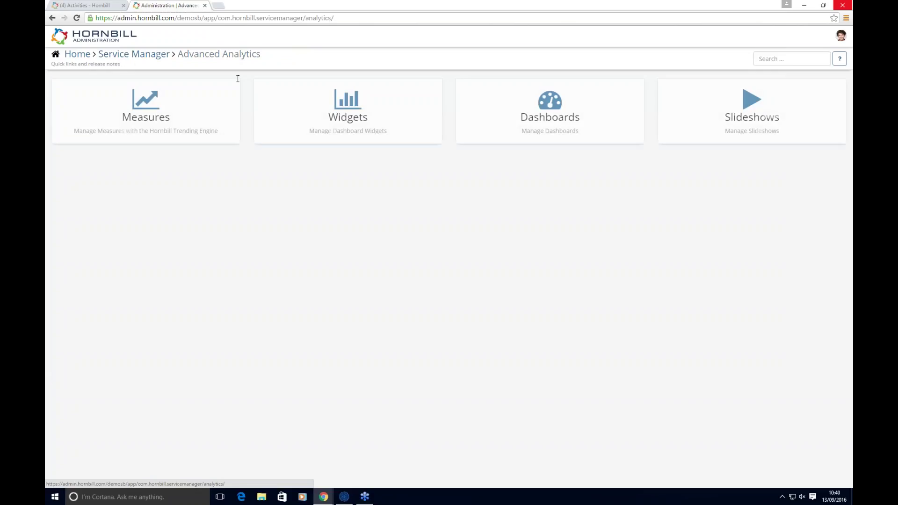
left_click(356, 111)
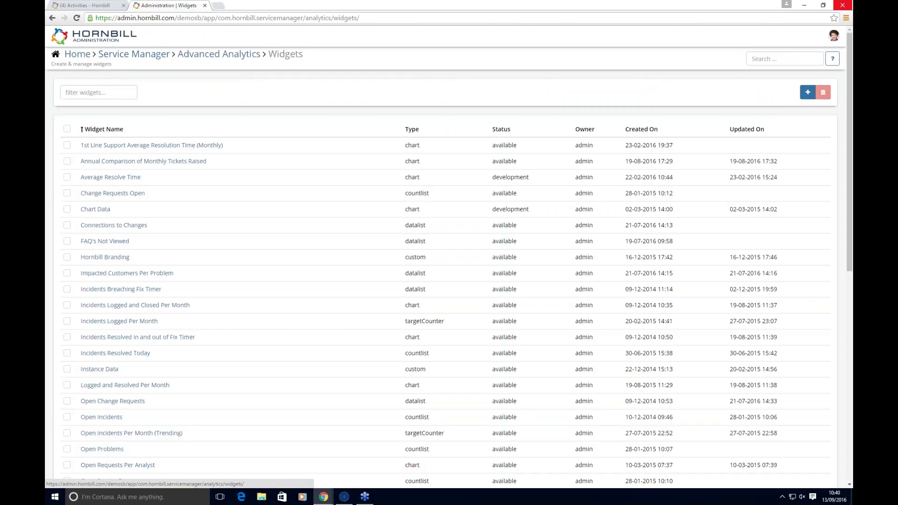
Step: Open the Showcase slideshow, which cycles six dashboards from Service Desk Primary to Overview every 5 seconds
left_click(196, 55)
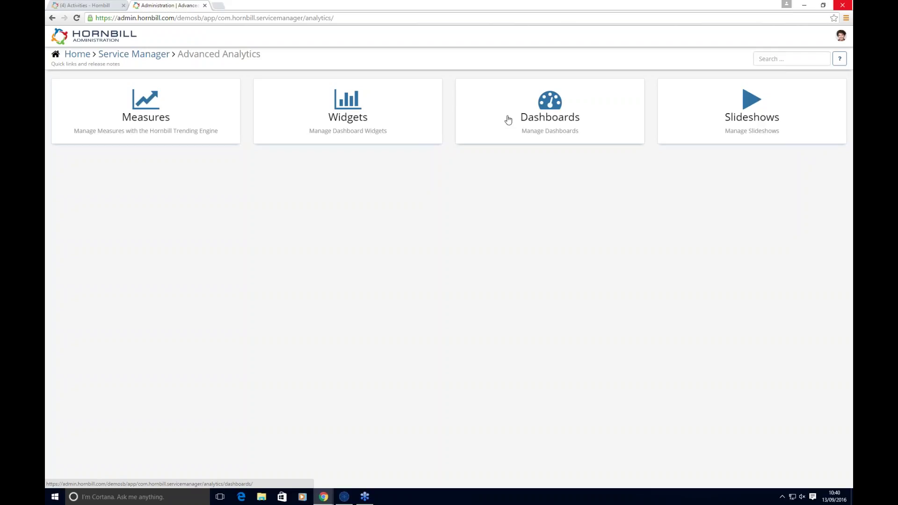
left_click(744, 113)
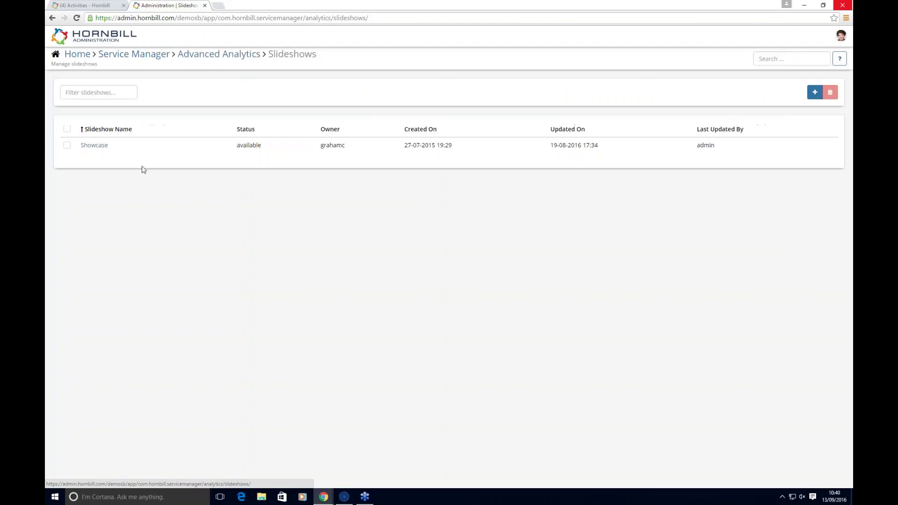
left_click(96, 146)
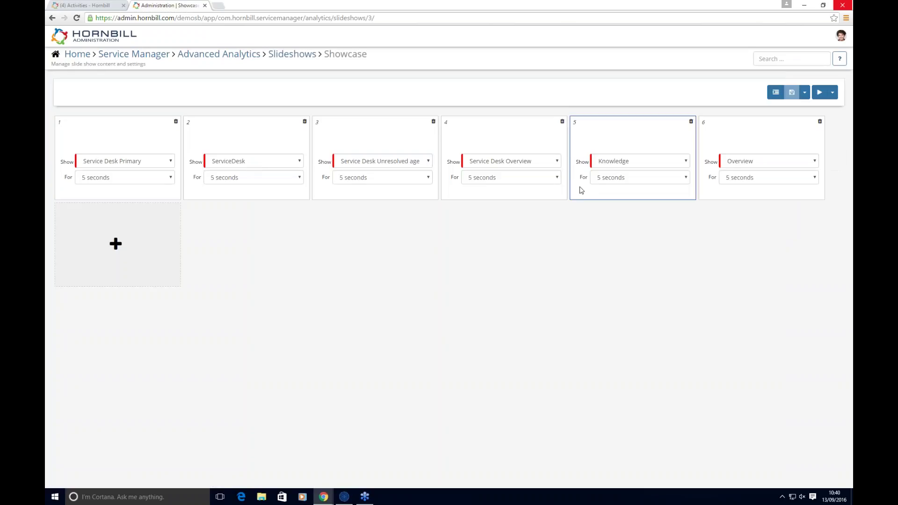